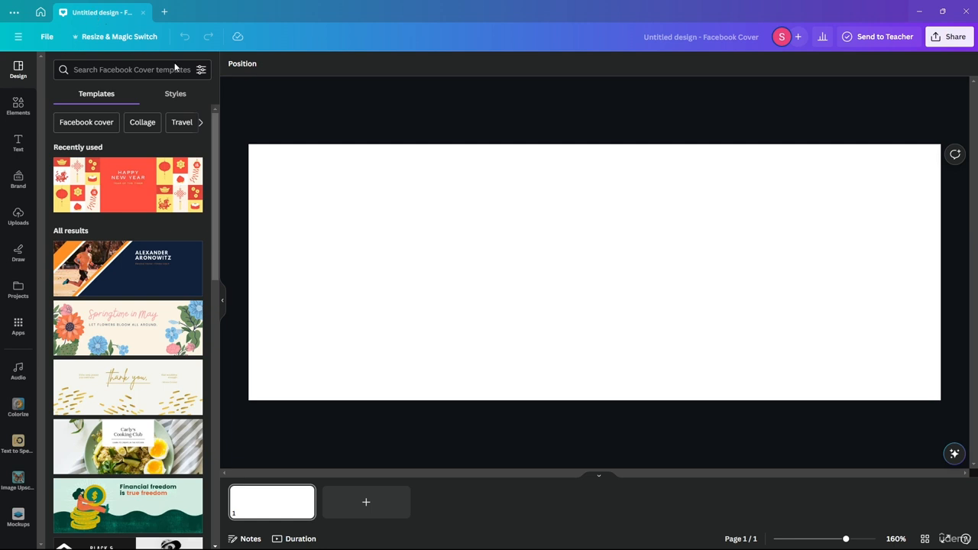
# Step: Search the Facebook Cover templates for "suit", and clear the search
pyautogui.click(139, 68)
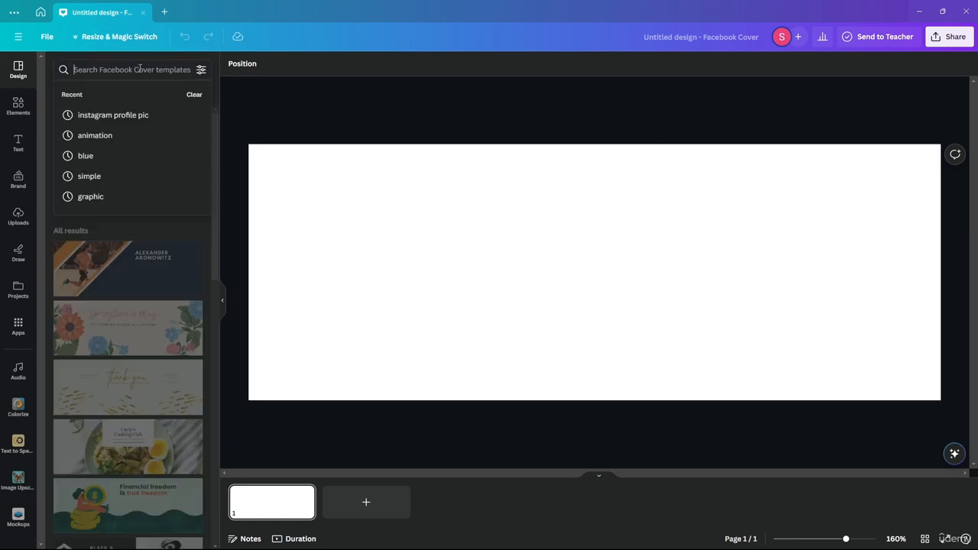
pyautogui.write('suit')
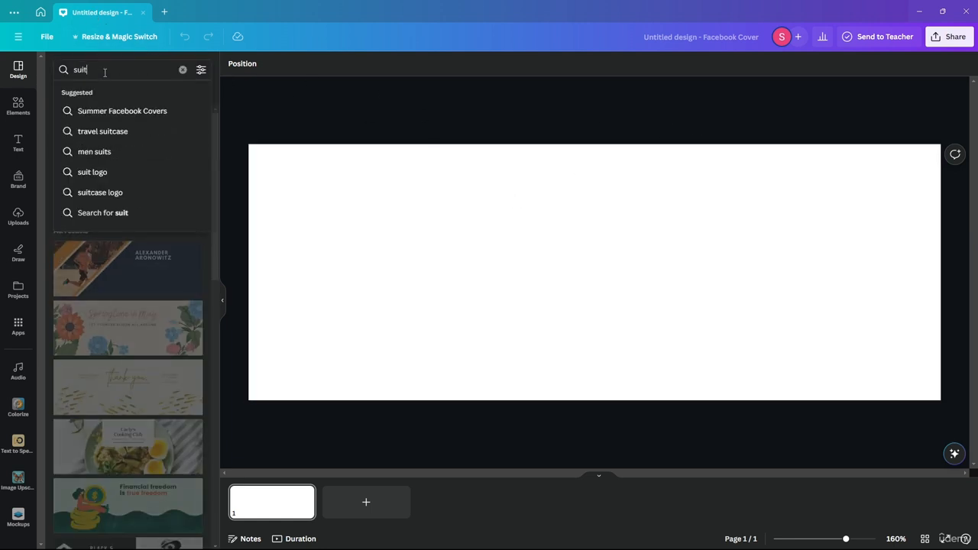
pyautogui.press('Return')
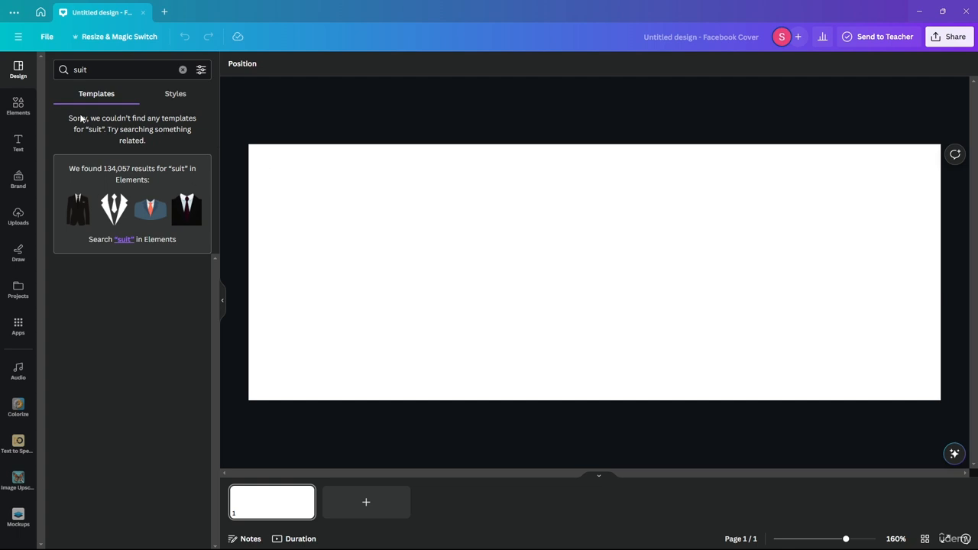
pyautogui.moveTo(140, 72); pyautogui.dragTo(42, 74)
pyautogui.press('BackSpace')
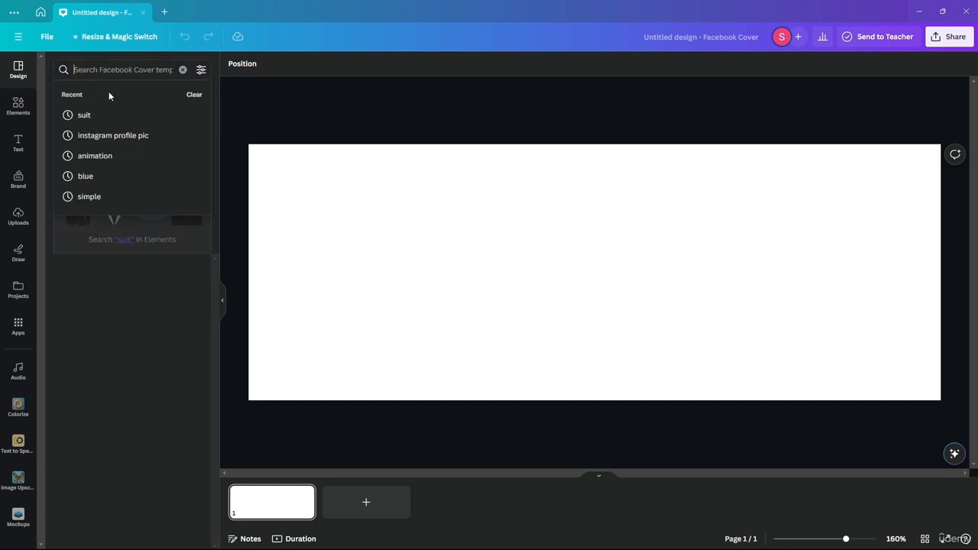
pyautogui.click(183, 70)
# Step: Search the Facebook Cover templates for "business" and browse through the designs
pyautogui.click(124, 67)
pyautogui.write('b')
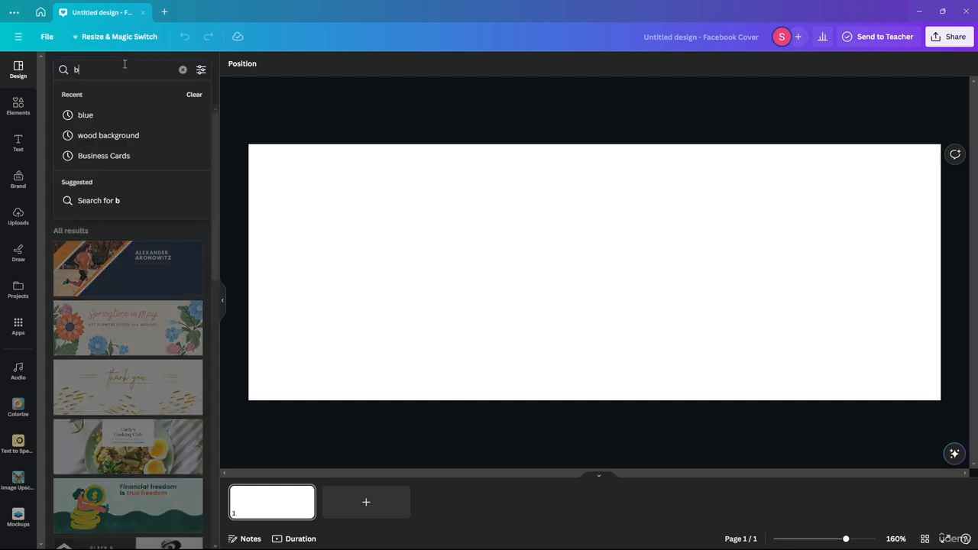
pyautogui.write('usiness')
pyautogui.press('Return')
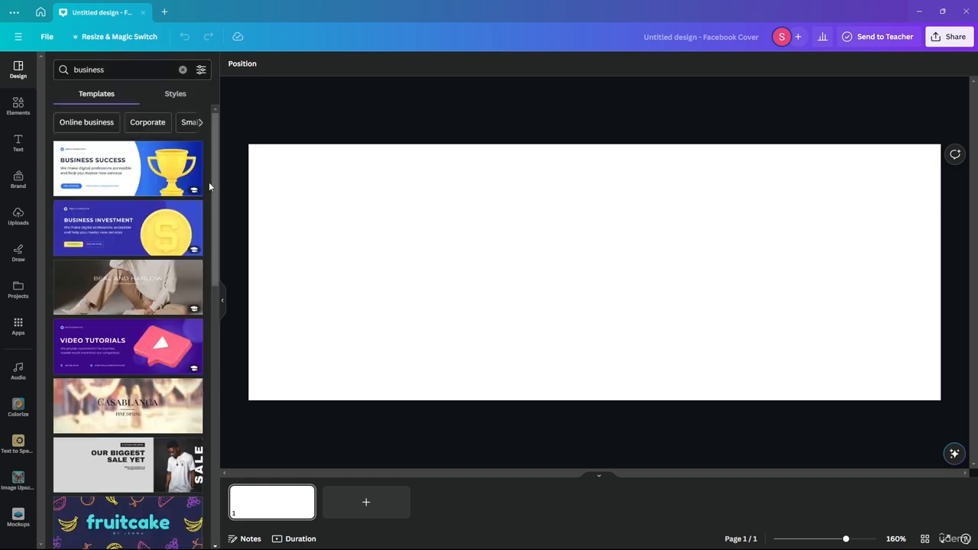
pyautogui.moveTo(212, 193); pyautogui.dragTo(216, 449)
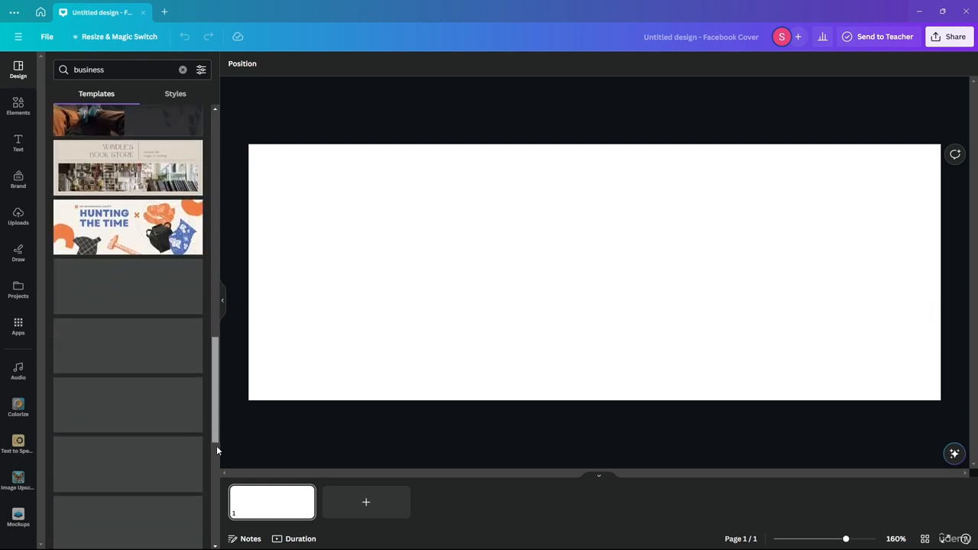
# Step: Replace the template search with "fashion" and look over the offered cover designs
pyautogui.click(129, 70)
pyautogui.doubleClick(129, 70)
pyautogui.write('fashion')
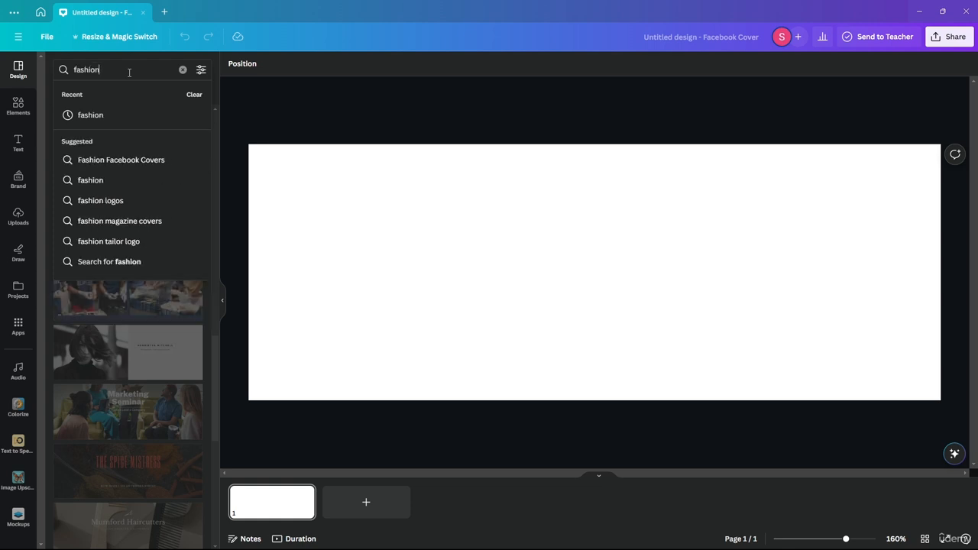
pyautogui.press('Return')
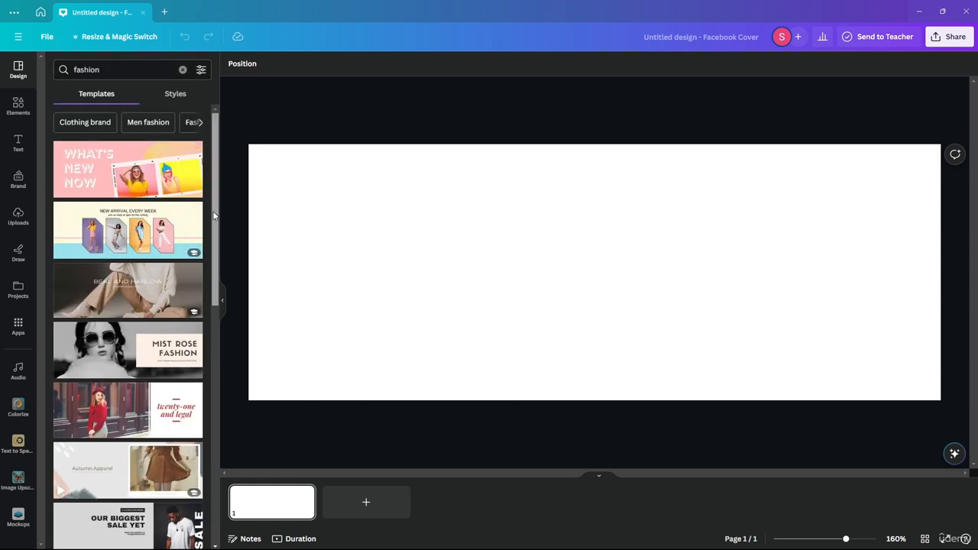
pyautogui.moveTo(214, 216); pyautogui.dragTo(354, 211)
# Step: Add a square shape to the blank cover and stretch it to fill the whole page as a background
pyautogui.click(18, 103)
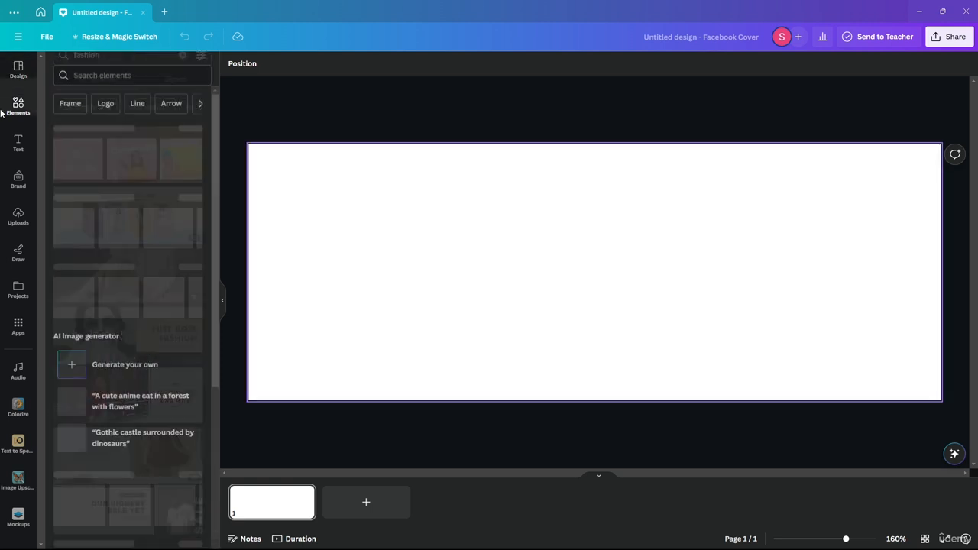
pyautogui.moveTo(77, 210); pyautogui.dragTo(282, 180)
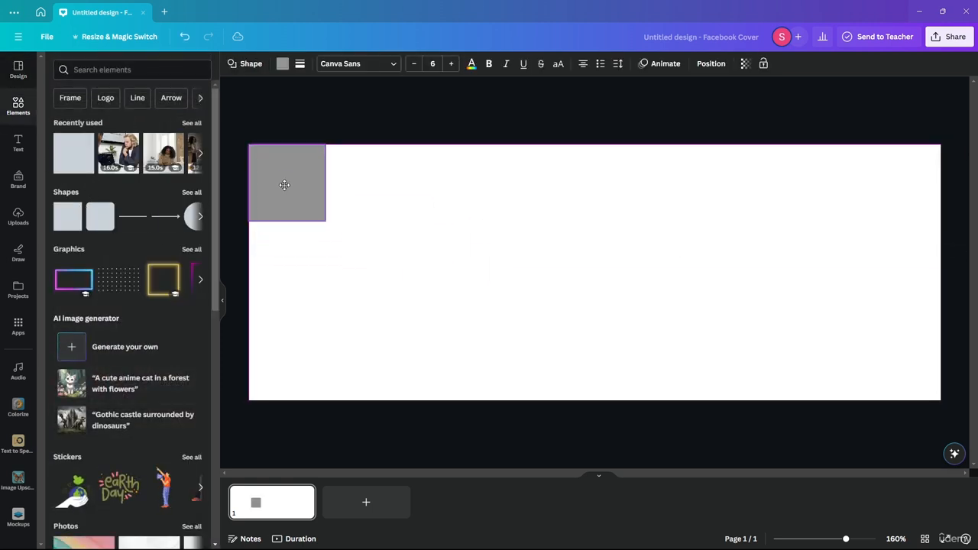
pyautogui.moveTo(326, 220); pyautogui.dragTo(942, 405)
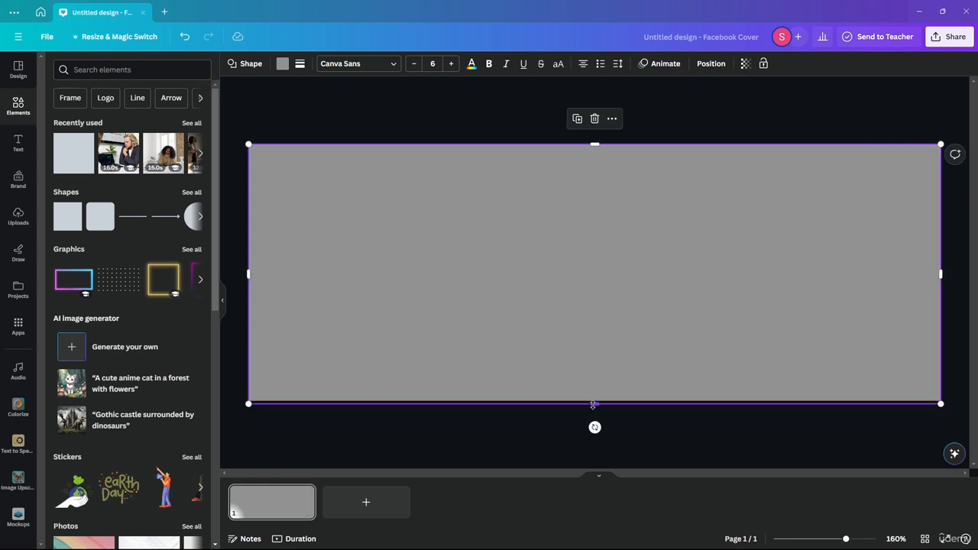
pyautogui.moveTo(593, 405); pyautogui.dragTo(591, 401)
# Step: Recolour the background shape with the dark navy solid colour #001A3D
pyautogui.click(280, 63)
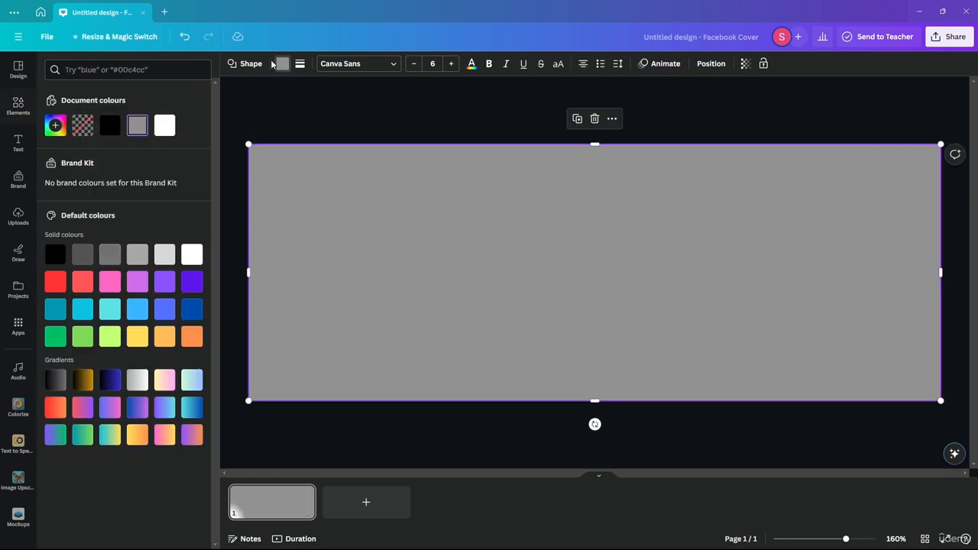
pyautogui.click(191, 312)
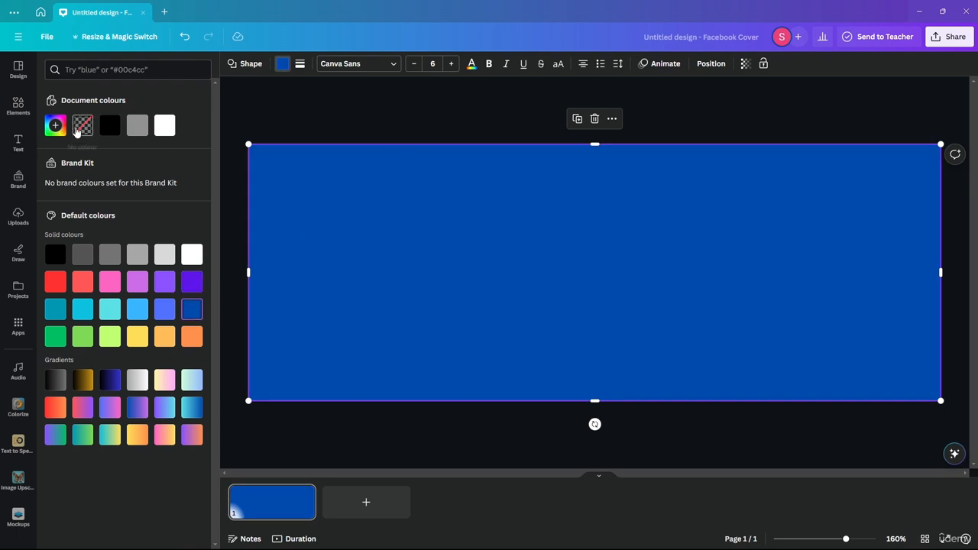
pyautogui.click(283, 64)
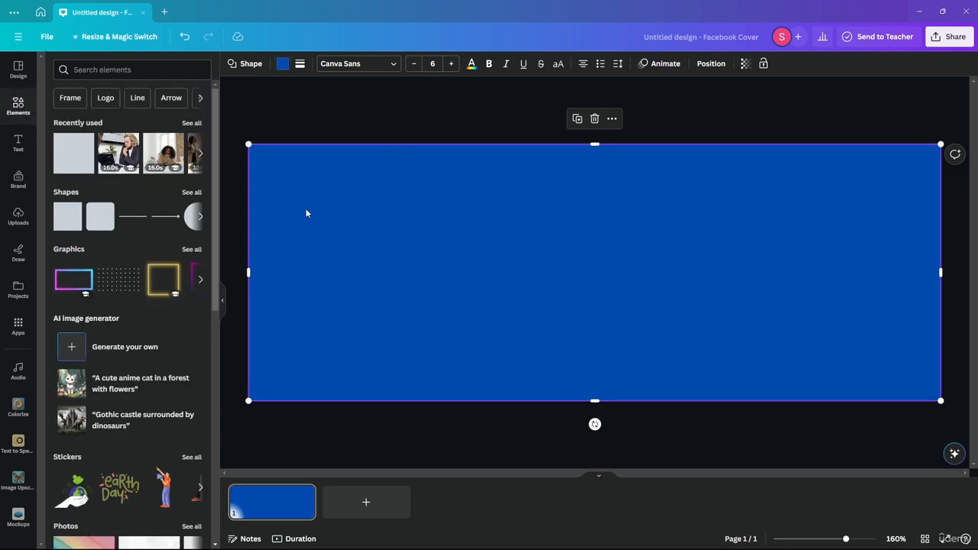
pyautogui.click(284, 64)
pyautogui.click(136, 130)
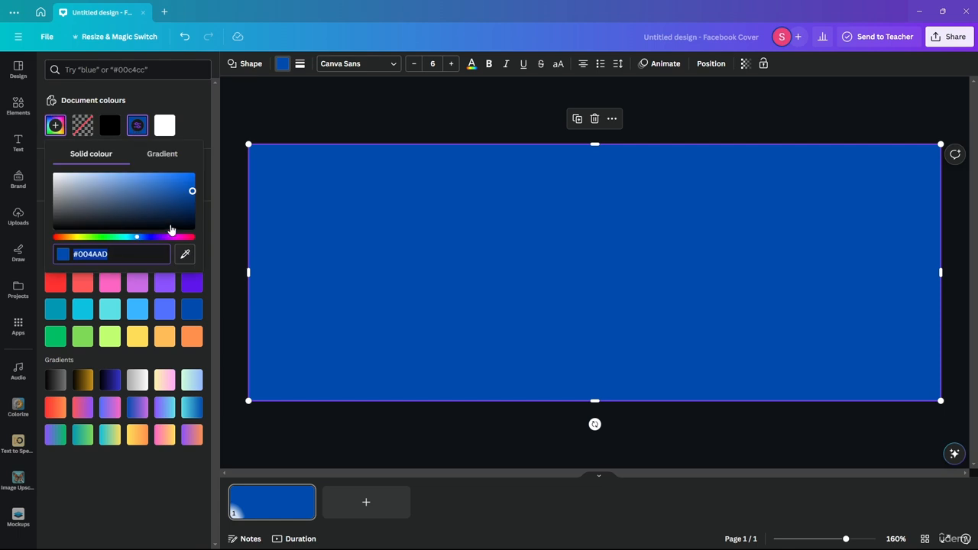
pyautogui.moveTo(192, 192); pyautogui.dragTo(206, 217)
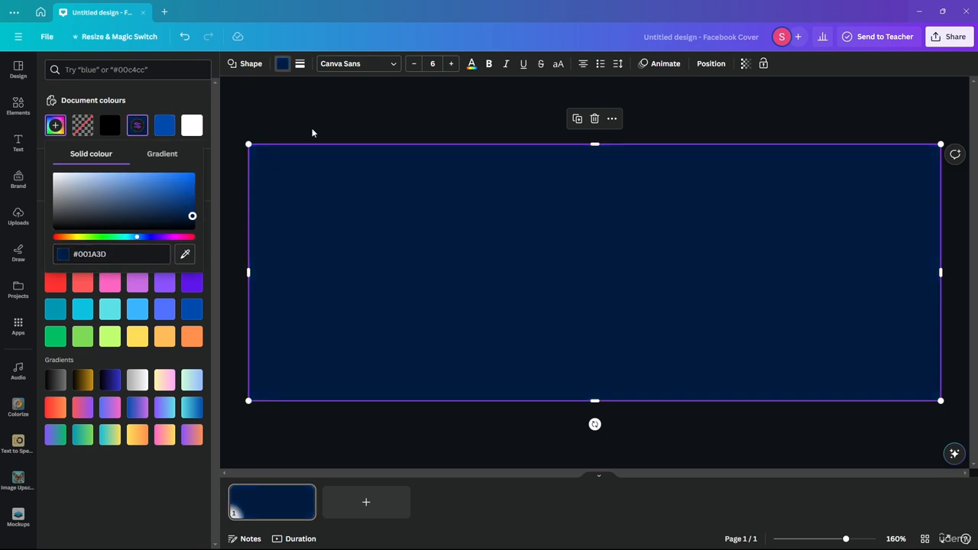
# Step: Search the elements for "suit" photos, try the brown three-piece suit photo on the cover's left part, and delete it
pyautogui.click(19, 107)
pyautogui.click(111, 67)
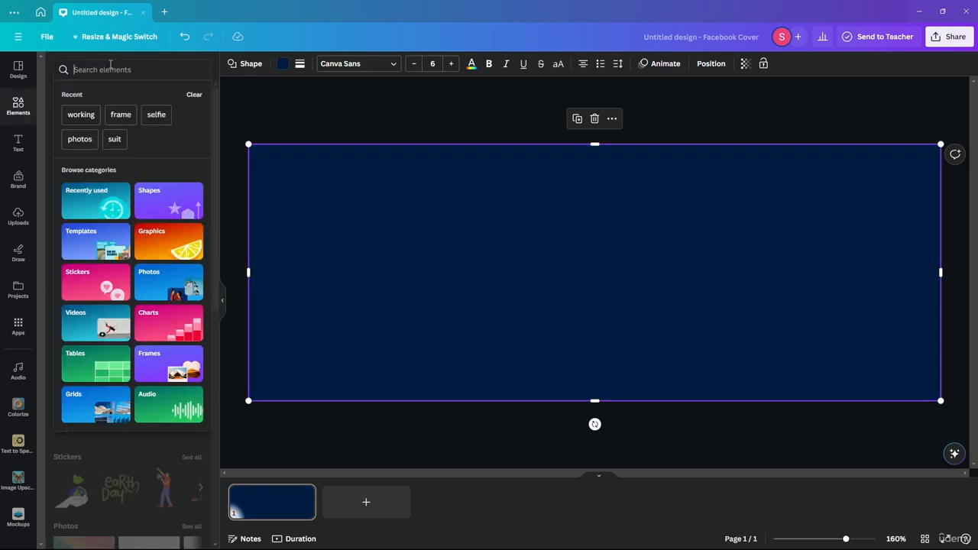
pyautogui.write('suit')
pyautogui.press('Return')
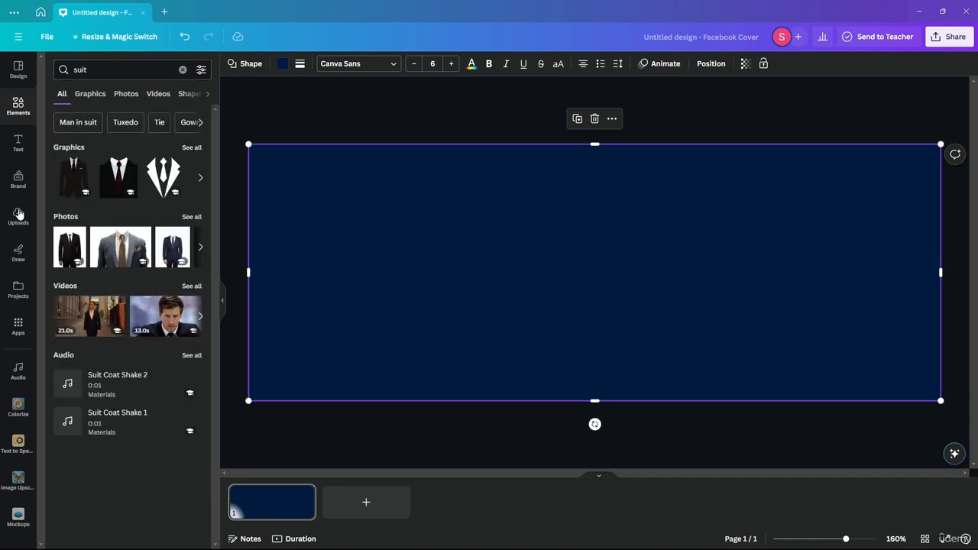
pyautogui.click(191, 218)
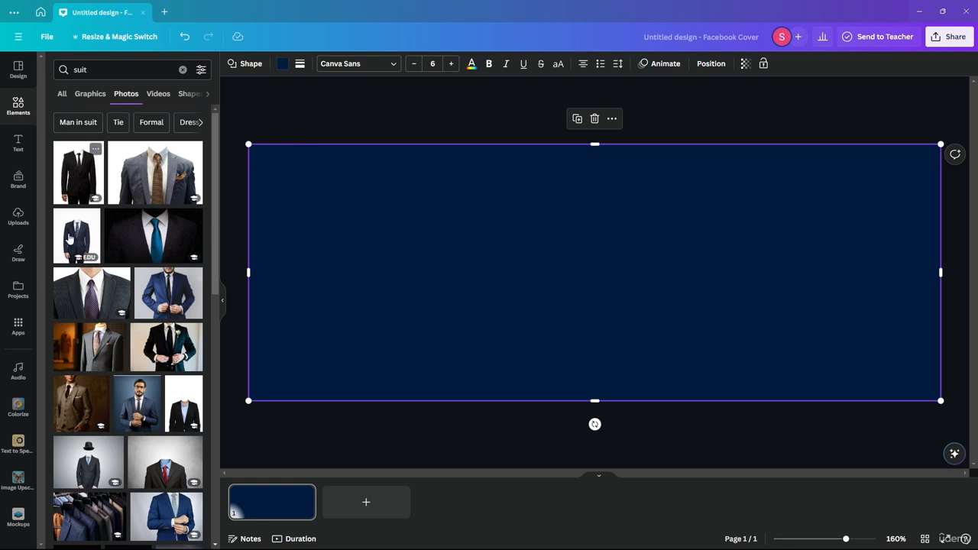
pyautogui.moveTo(70, 403); pyautogui.dragTo(354, 249)
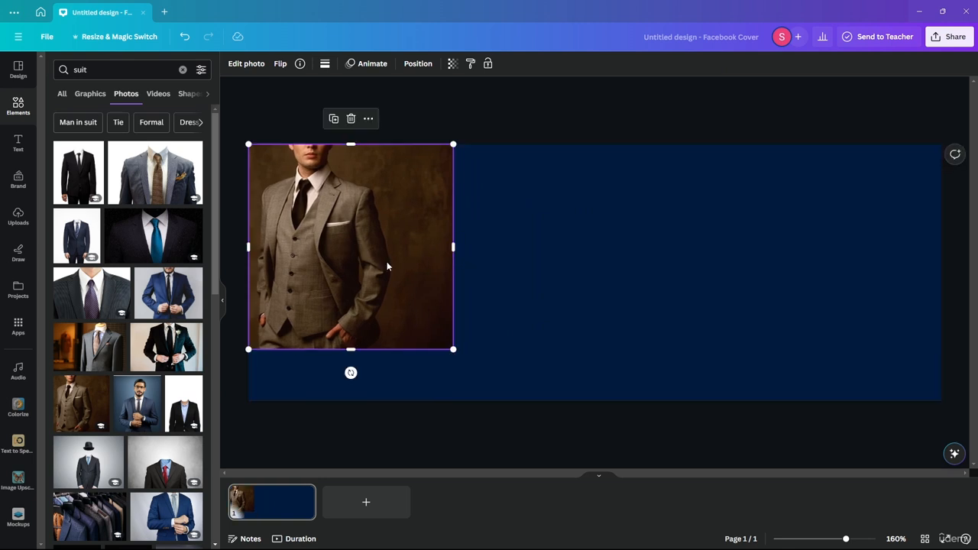
pyautogui.press('Delete')
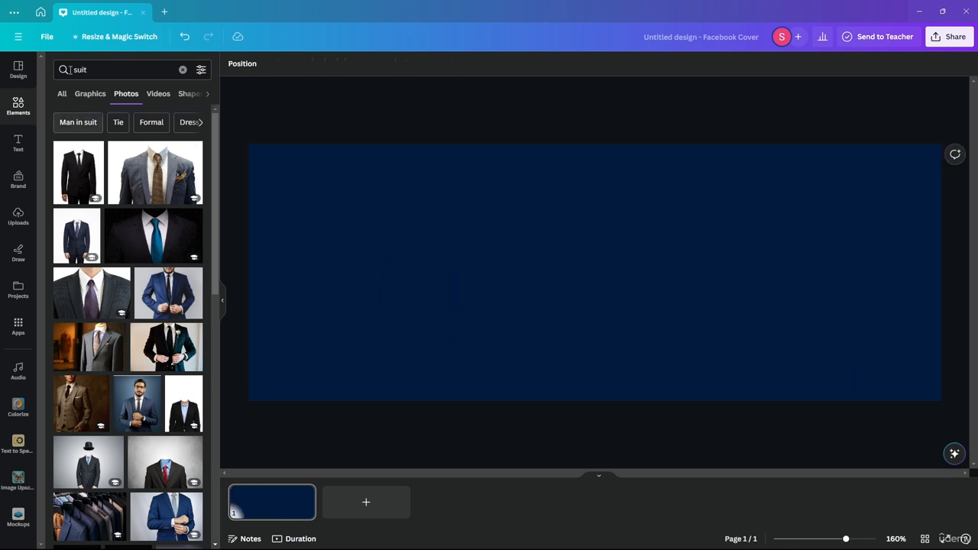
# Step: Clear the element search and fill the cover with the six-cell grid of three columns and two rows
pyautogui.click(181, 70)
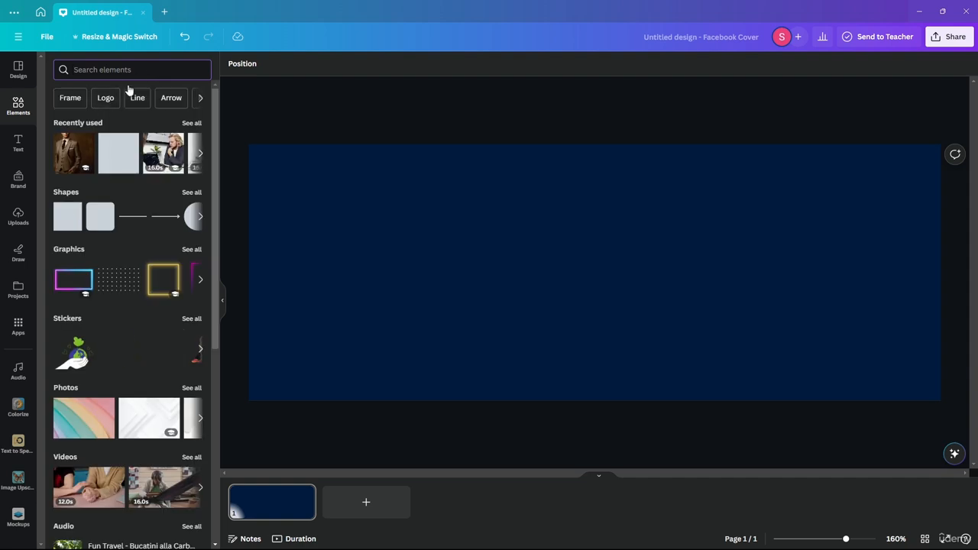
pyautogui.scroll(-5, 119, 201)
pyautogui.scroll(-5, 119, 201)
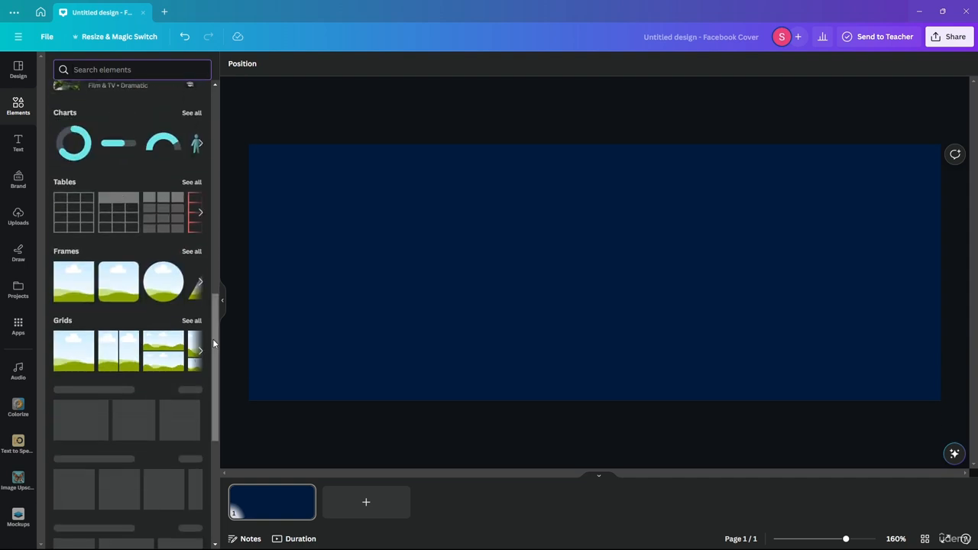
pyautogui.click(191, 321)
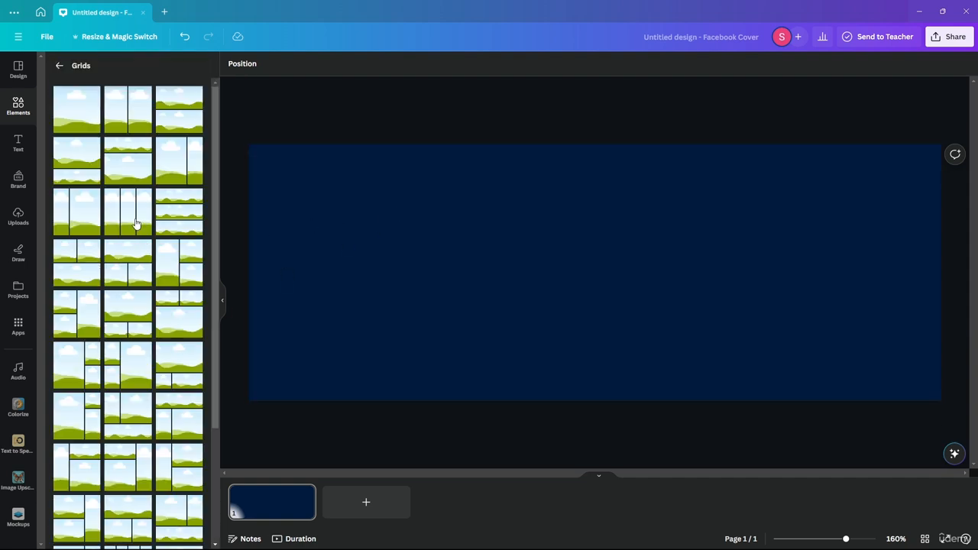
pyautogui.scroll(-5, 137, 222)
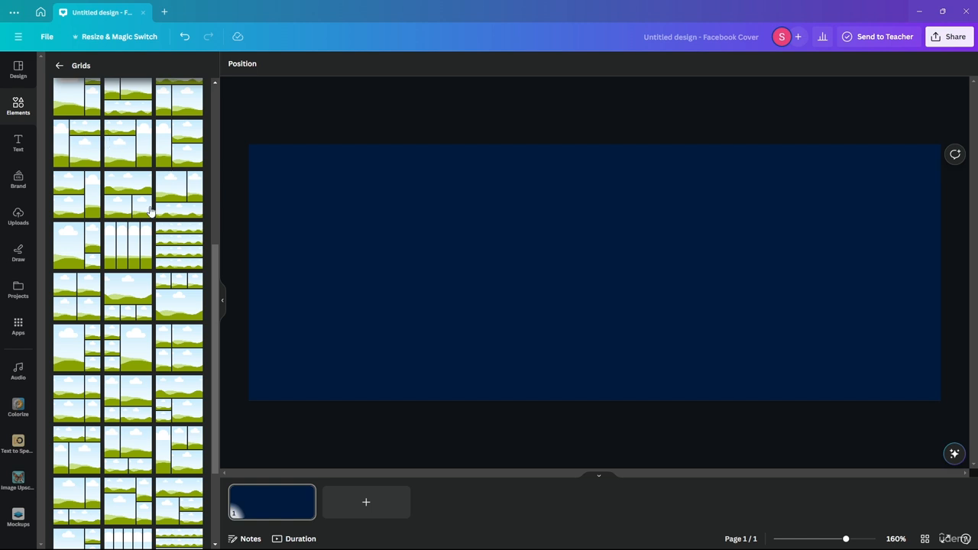
pyautogui.scroll(-3, 113, 200)
pyautogui.scroll(-3, 113, 201)
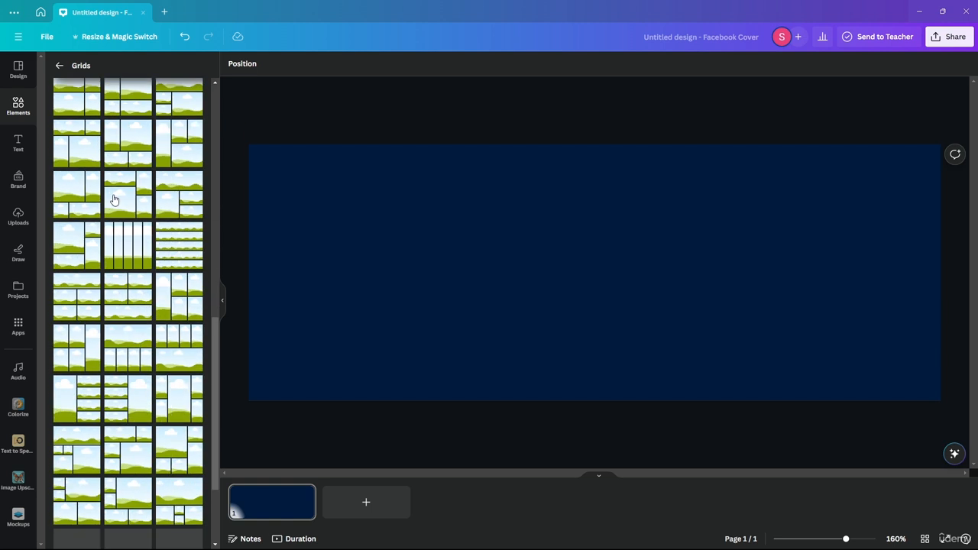
pyautogui.scroll(-3, 113, 200)
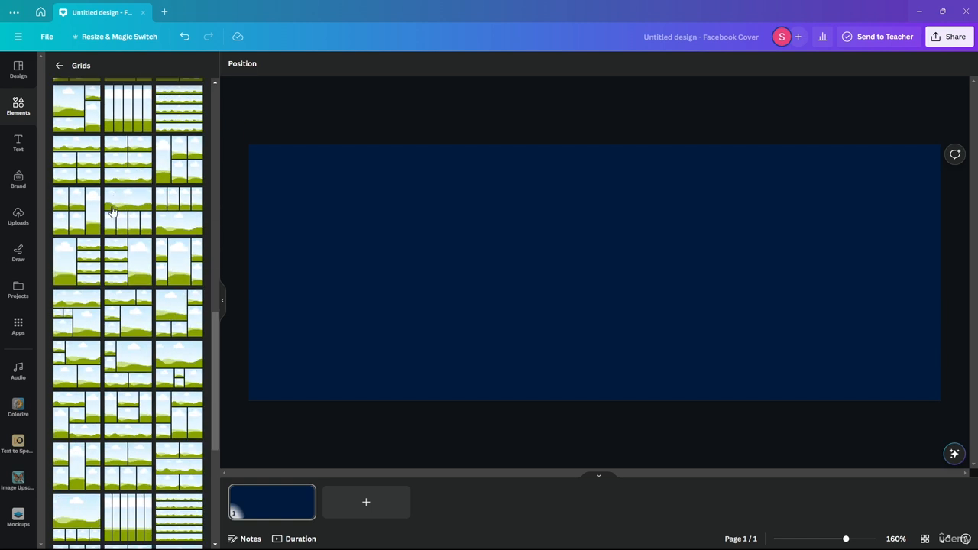
pyautogui.scroll(-3, 103, 265)
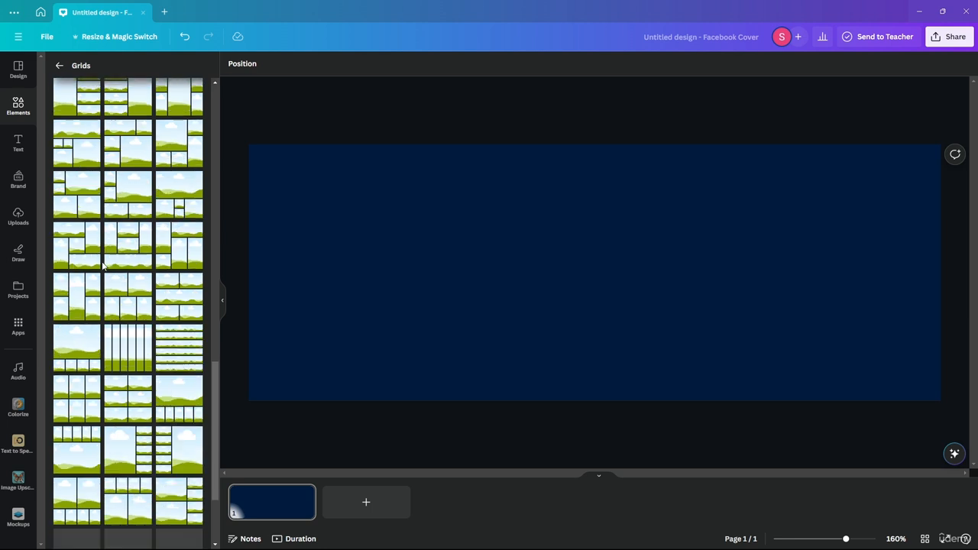
pyautogui.moveTo(77, 396); pyautogui.dragTo(474, 217)
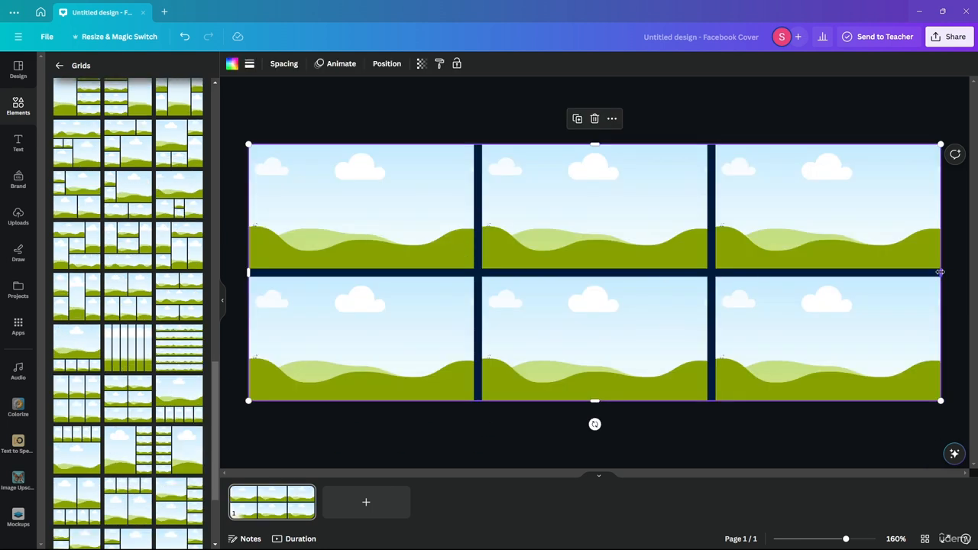
# Step: Narrow the photo grid to about 340 px wide and centre it horizontally on the page
pyautogui.moveTo(940, 272); pyautogui.dragTo(594, 247)
pyautogui.moveTo(552, 332)
pyautogui.mouseDown()
pyautogui.moveTo(543, 328)
pyautogui.moveTo(552, 329)
pyautogui.mouseUp()
pyautogui.moveTo(598, 272); pyautogui.dragTo(530, 273)
pyautogui.moveTo(492, 304); pyautogui.dragTo(521, 306)
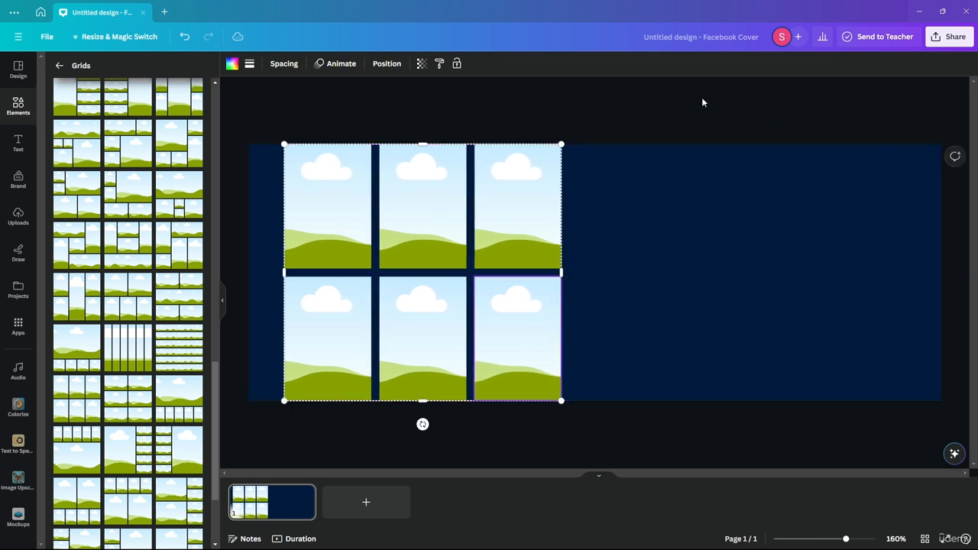
pyautogui.click(378, 69)
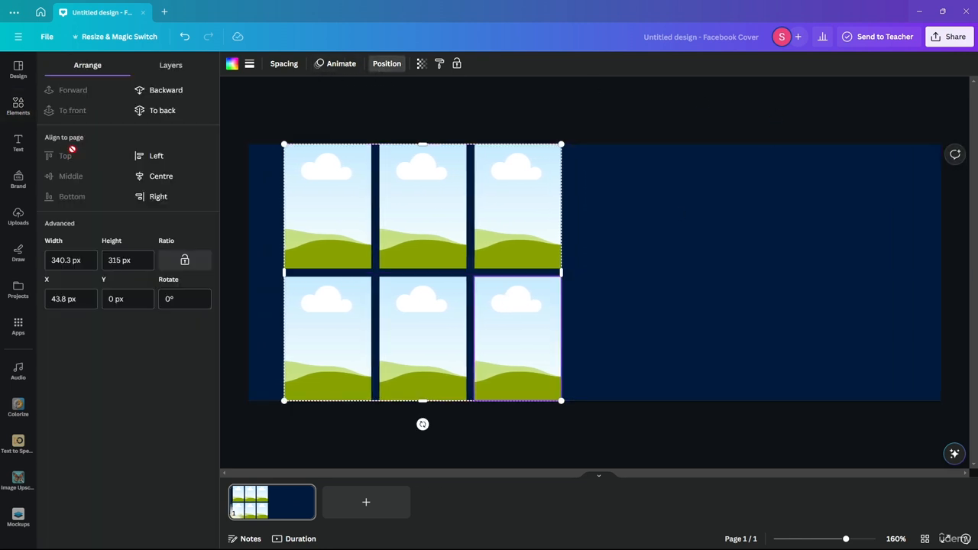
pyautogui.click(136, 171)
pyautogui.moveTo(586, 313)
pyautogui.mouseDown()
pyautogui.moveTo(441, 313)
pyautogui.moveTo(600, 316)
pyautogui.moveTo(589, 313)
pyautogui.mouseUp()
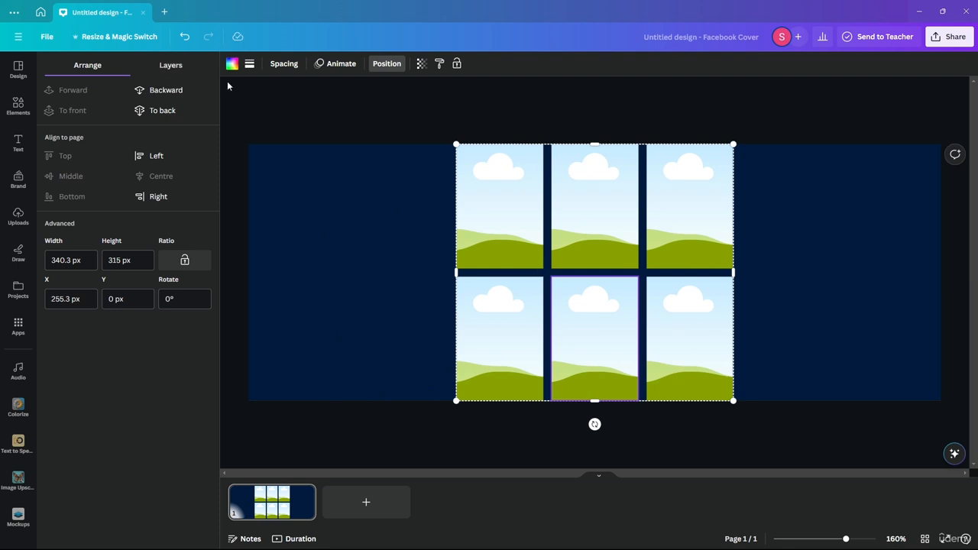
# Step: Add a square shape with its right edge on the page's vertical centre line as an alignment guide
pyautogui.click(17, 114)
pyautogui.click(16, 113)
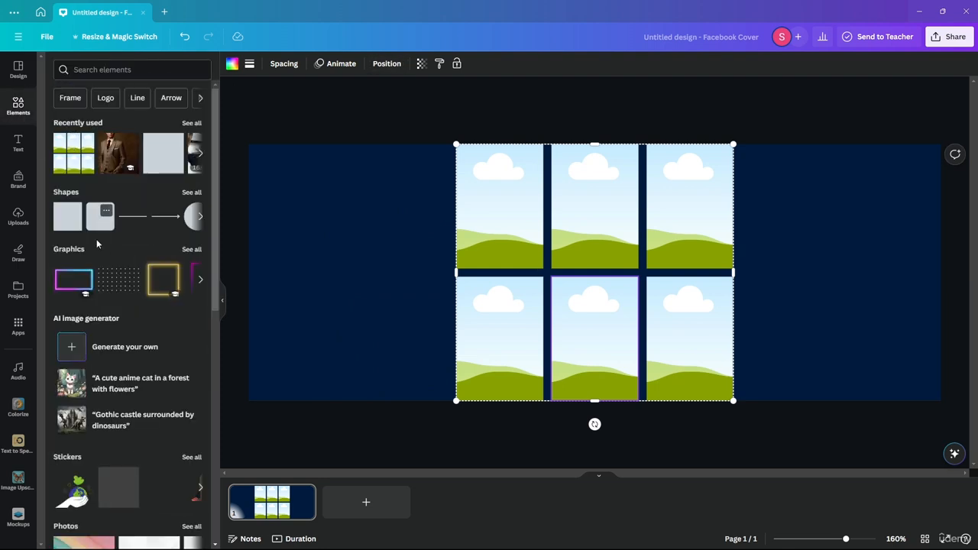
pyautogui.moveTo(293, 243); pyautogui.dragTo(558, 275)
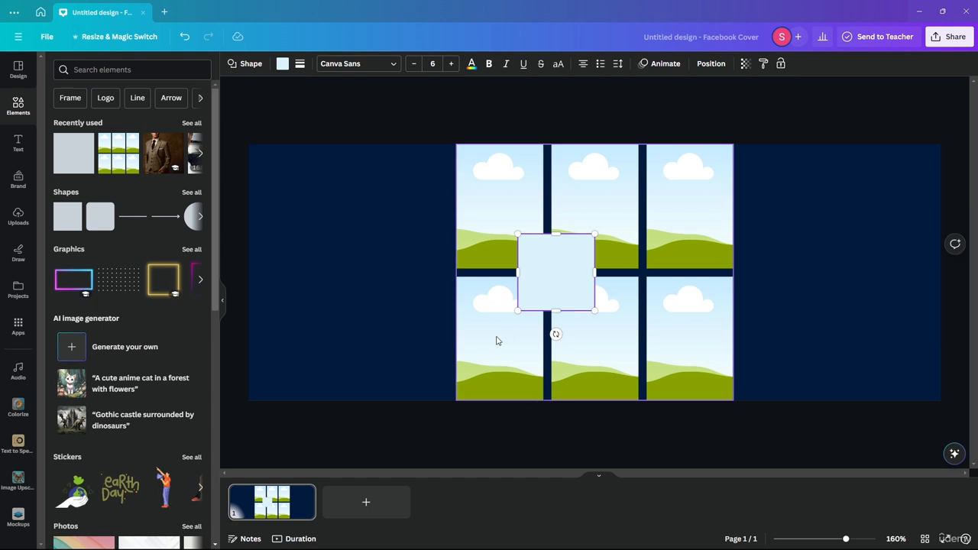
# Step: Align the photo grid to the square's right edge, widen it to fill the cover's left half, and delete the square
pyautogui.moveTo(497, 341); pyautogui.dragTo(357, 334)
pyautogui.moveTo(313, 271); pyautogui.dragTo(249, 272)
pyautogui.moveTo(562, 289); pyautogui.dragTo(690, 273)
pyautogui.press('Delete')
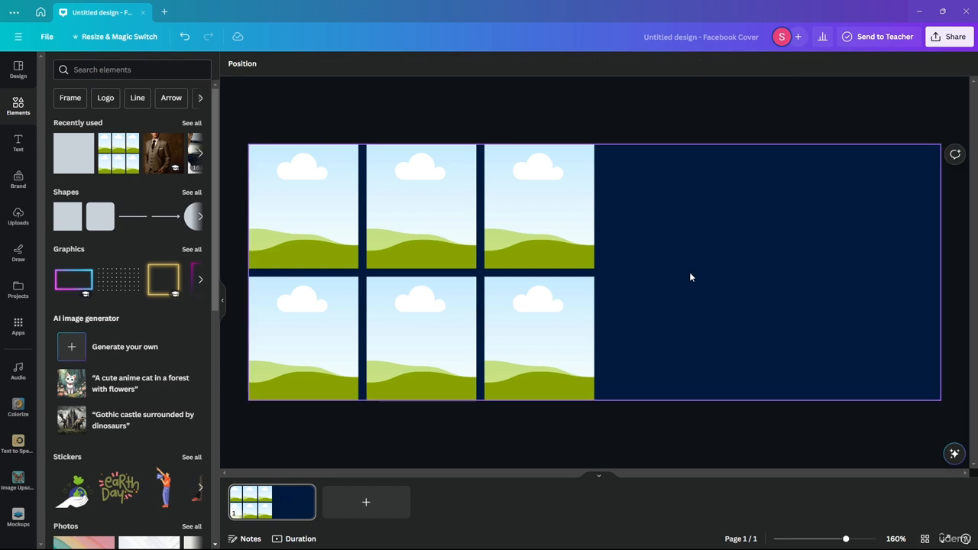
# Step: Put the brown three-piece suit photo in the grid's top-left cell and a black suit photo from a "suit" search in the bottom-middle cell
pyautogui.moveTo(165, 158); pyautogui.dragTo(290, 198)
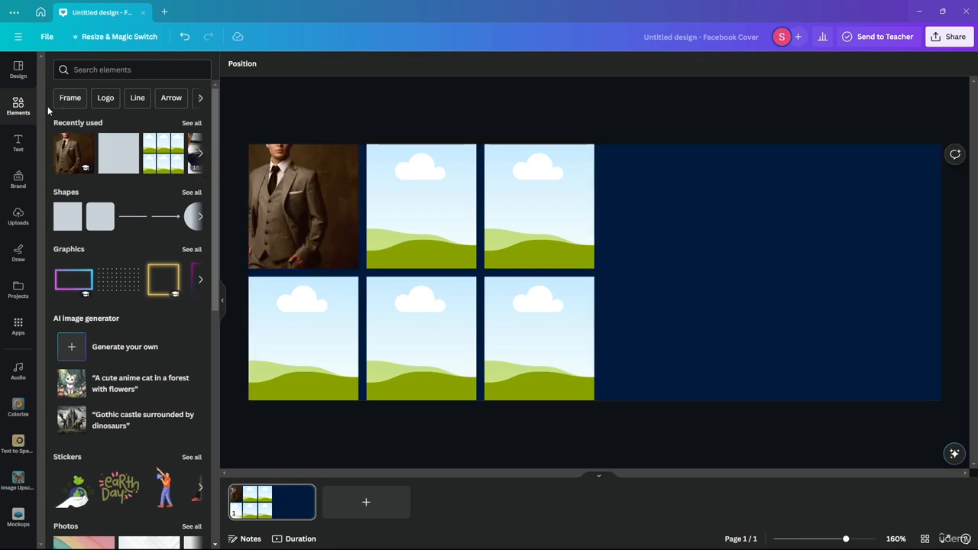
pyautogui.click(89, 71)
pyautogui.write('suit')
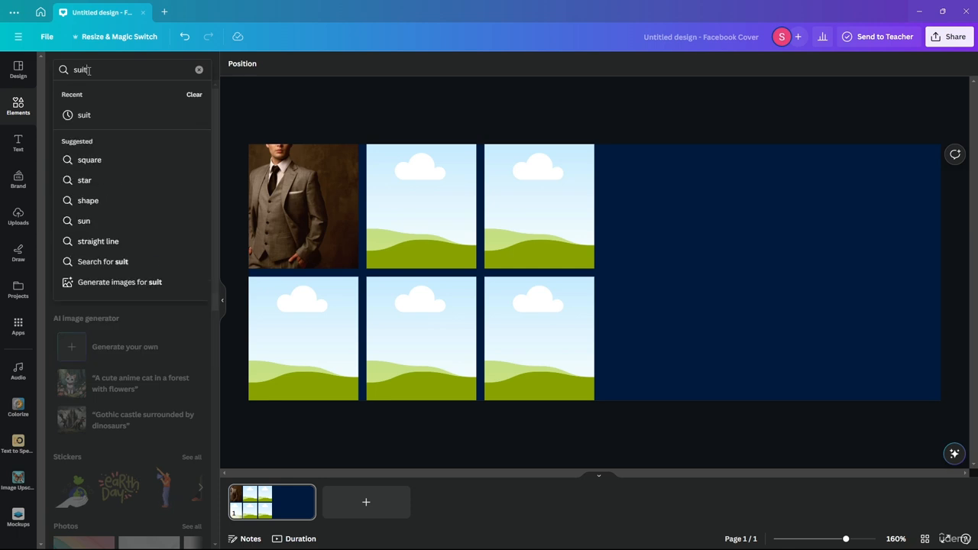
pyautogui.press('Return')
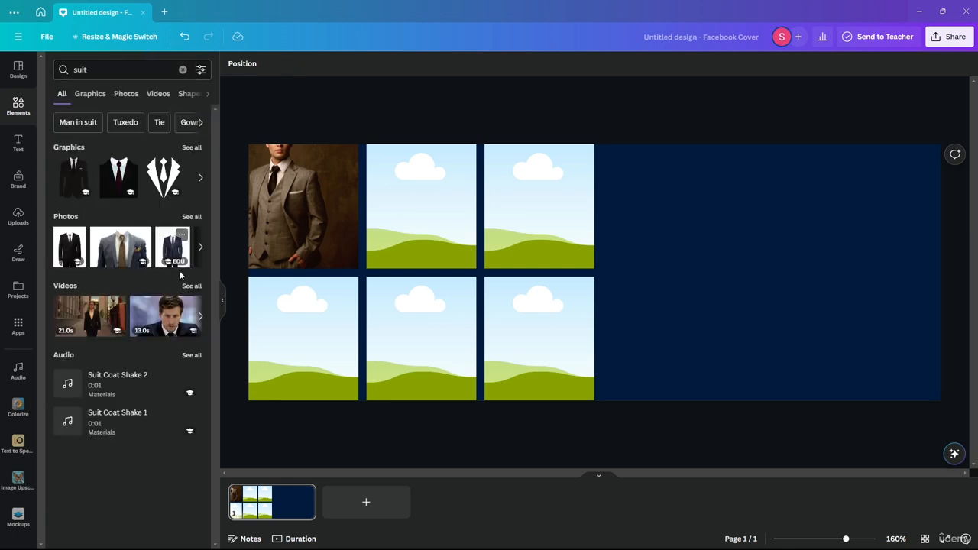
pyautogui.click(191, 217)
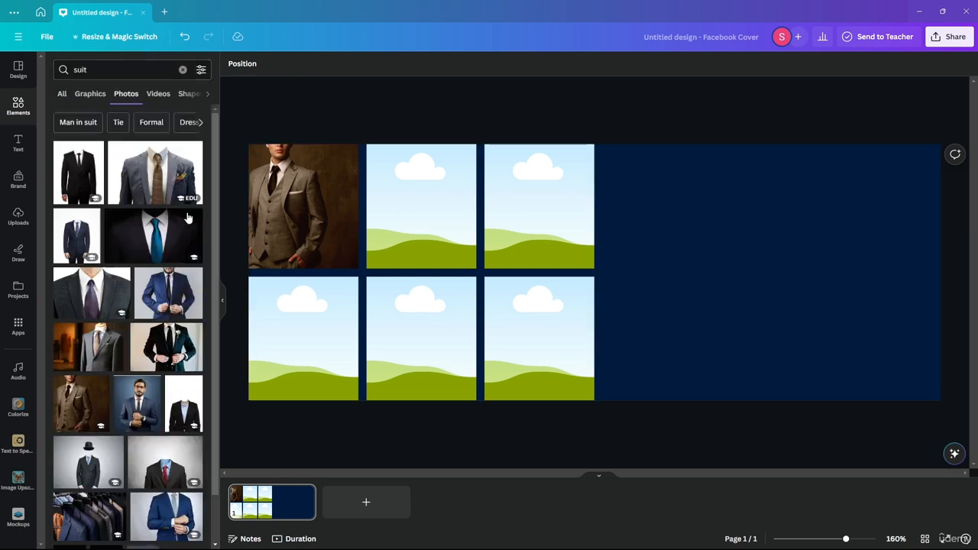
pyautogui.moveTo(167, 344); pyautogui.dragTo(397, 327)
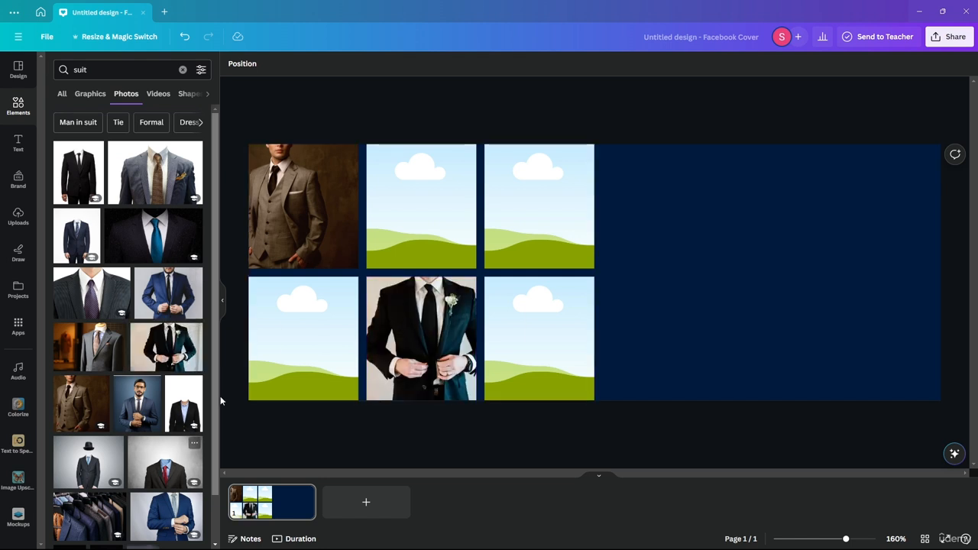
# Step: Add the photo of suit jackets on a rack and enlarge it to fill the cover's right half
pyautogui.scroll(-4, 204, 397)
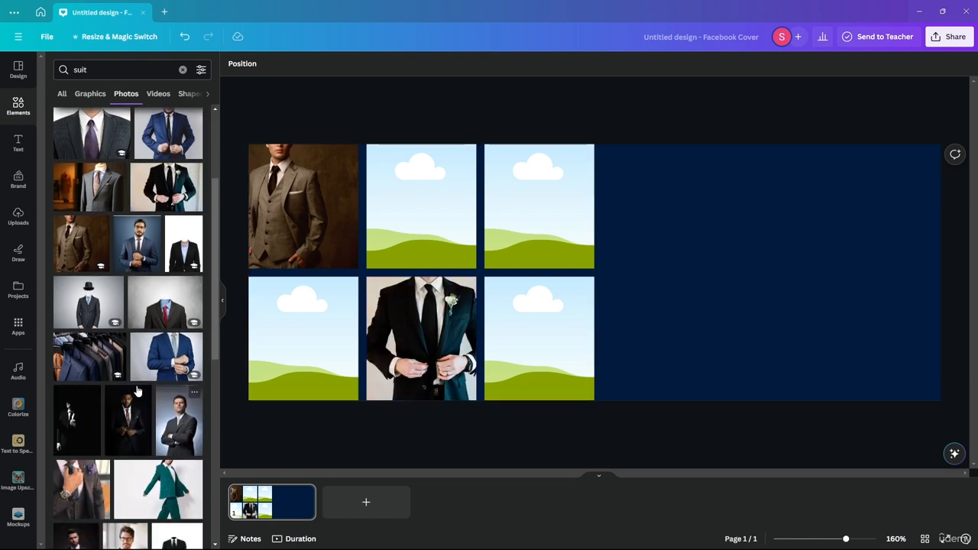
pyautogui.moveTo(162, 353); pyautogui.dragTo(673, 191)
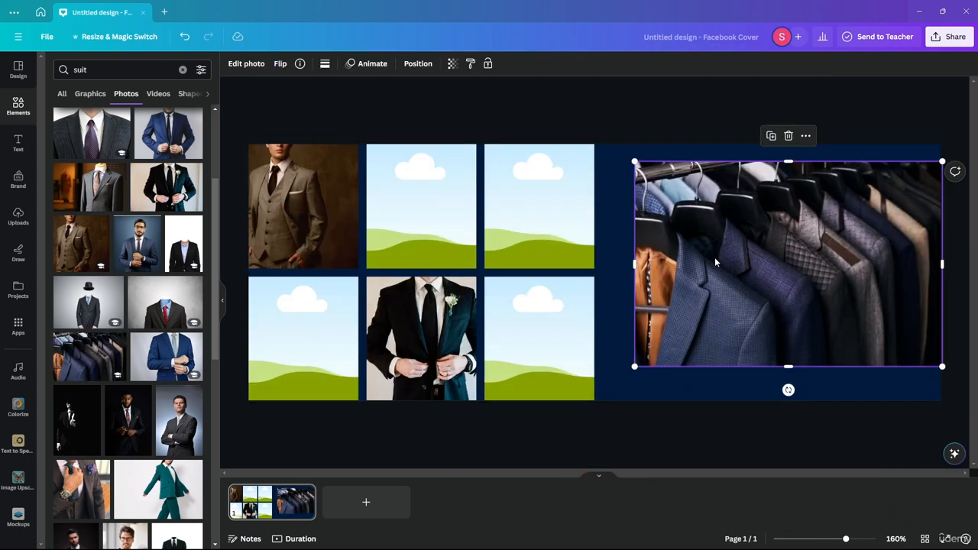
pyautogui.moveTo(716, 262); pyautogui.dragTo(674, 240)
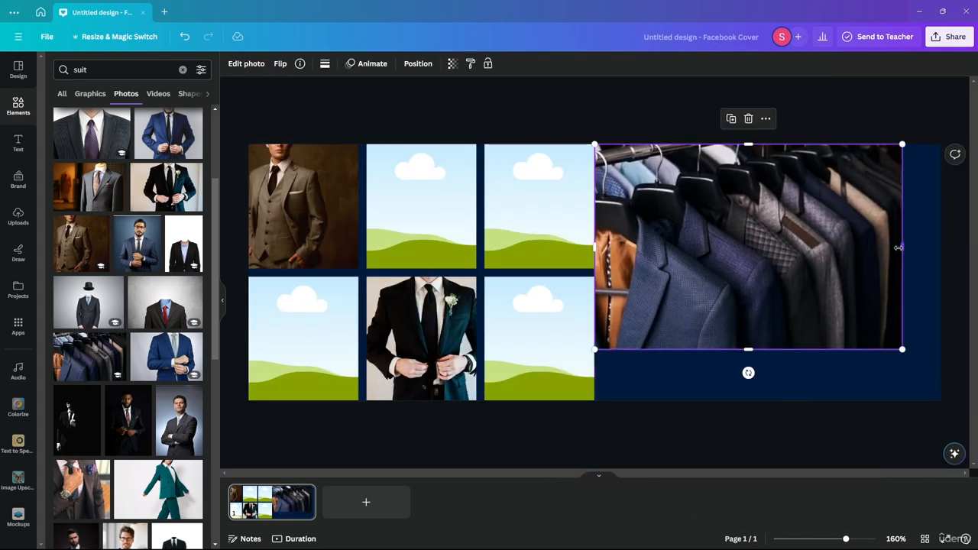
pyautogui.moveTo(899, 247); pyautogui.dragTo(942, 256)
pyautogui.moveTo(767, 350); pyautogui.dragTo(761, 401)
pyautogui.moveTo(760, 400); pyautogui.dragTo(759, 401)
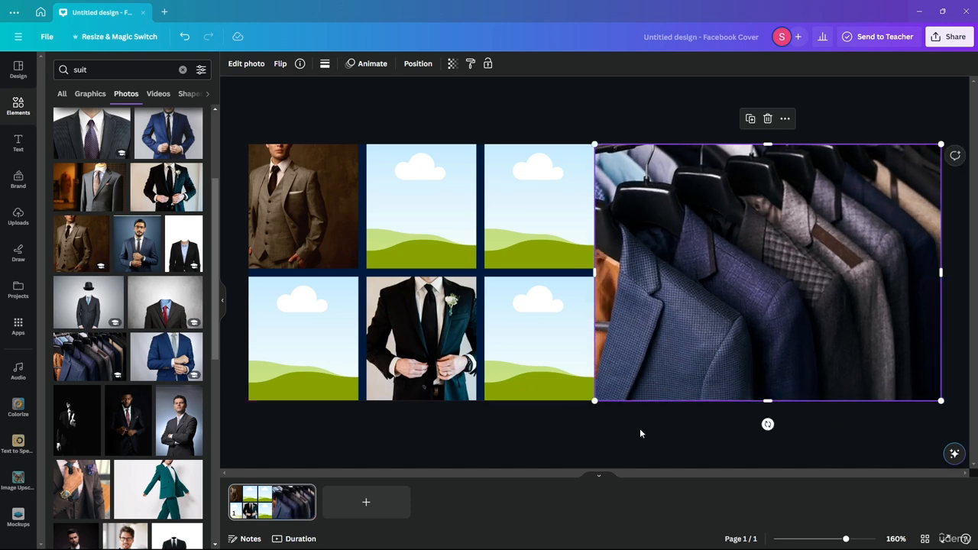
pyautogui.click(640, 430)
# Step: Set the transparency of the suit rack photo to 23
pyautogui.click(714, 331)
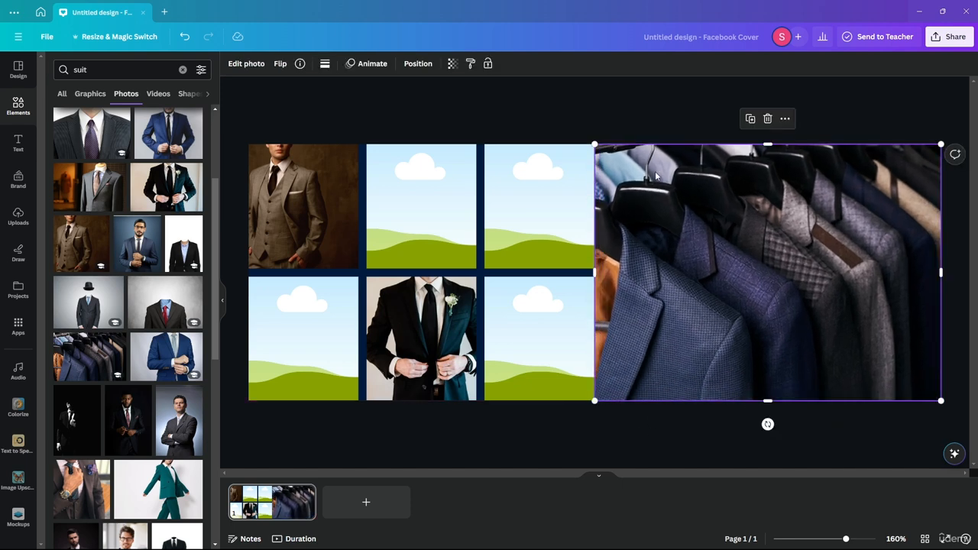
pyautogui.click(453, 64)
pyautogui.moveTo(397, 105); pyautogui.dragTo(387, 105)
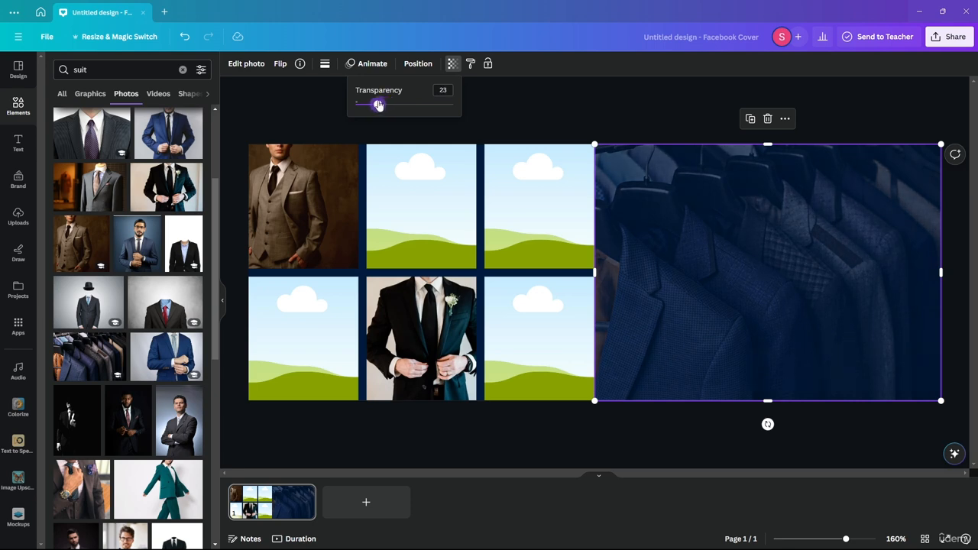
pyautogui.click(590, 96)
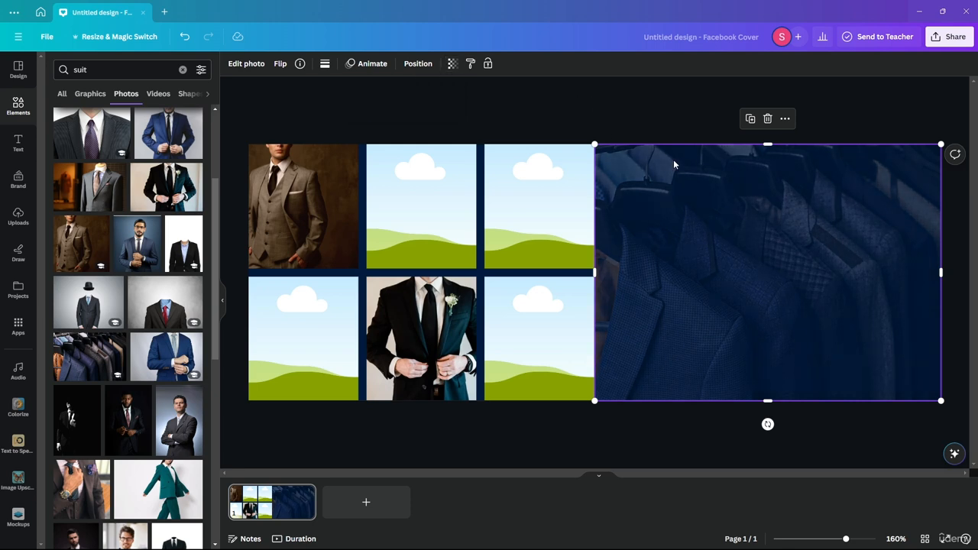
pyautogui.click(745, 433)
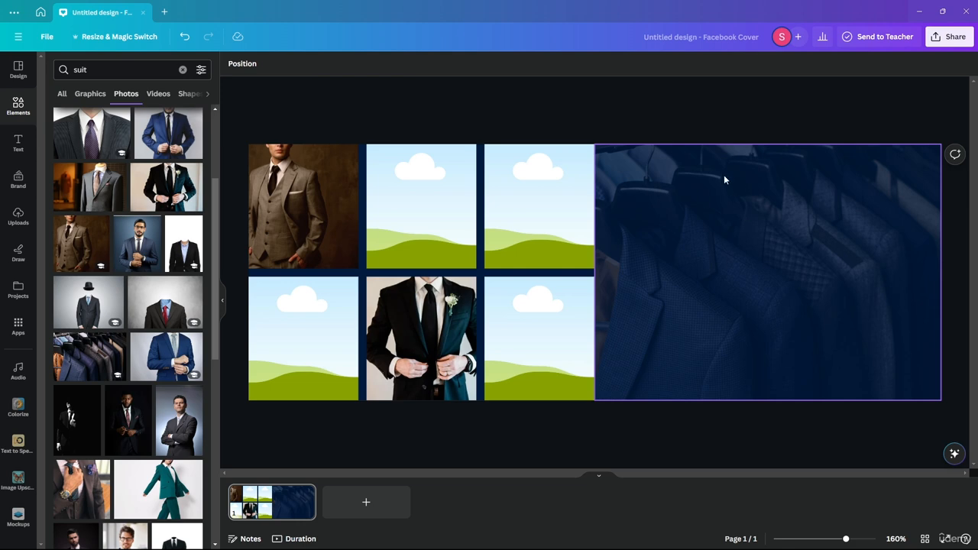
# Step: Fill the empty grid cells with photos: blue suit top-right, green suit top-middle, red tie bottom-left, and black bow-tie suit bottom-right
pyautogui.moveTo(165, 356); pyautogui.dragTo(487, 227)
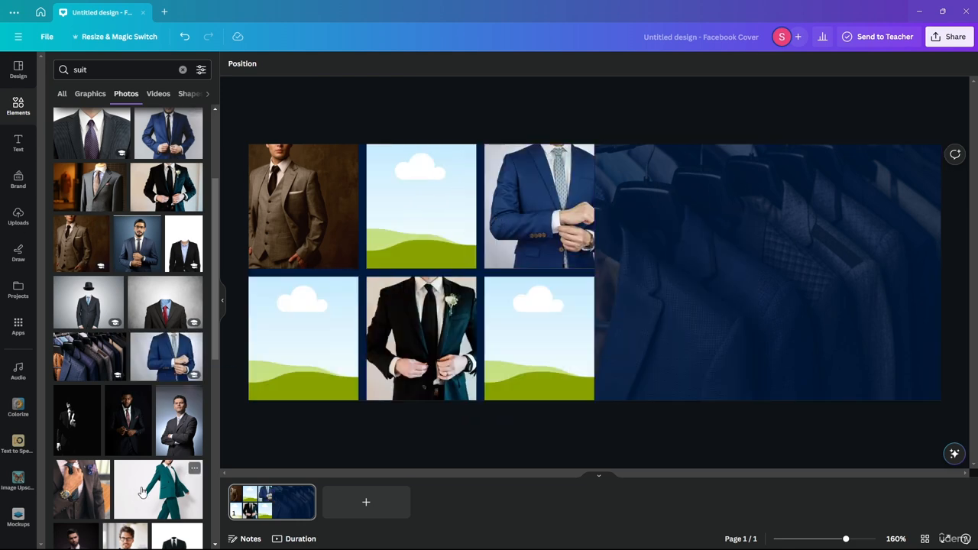
pyautogui.moveTo(141, 493); pyautogui.dragTo(405, 243)
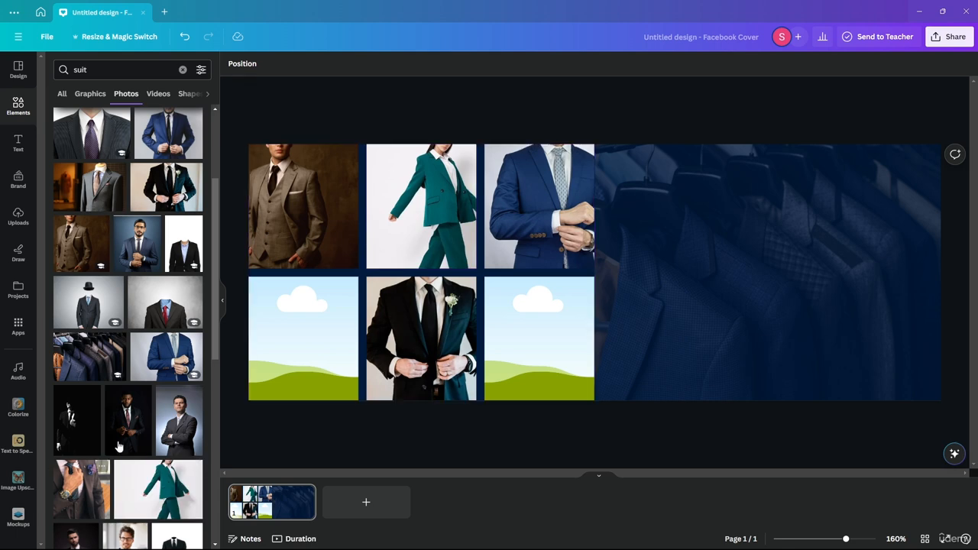
pyautogui.scroll(-5, 96, 281)
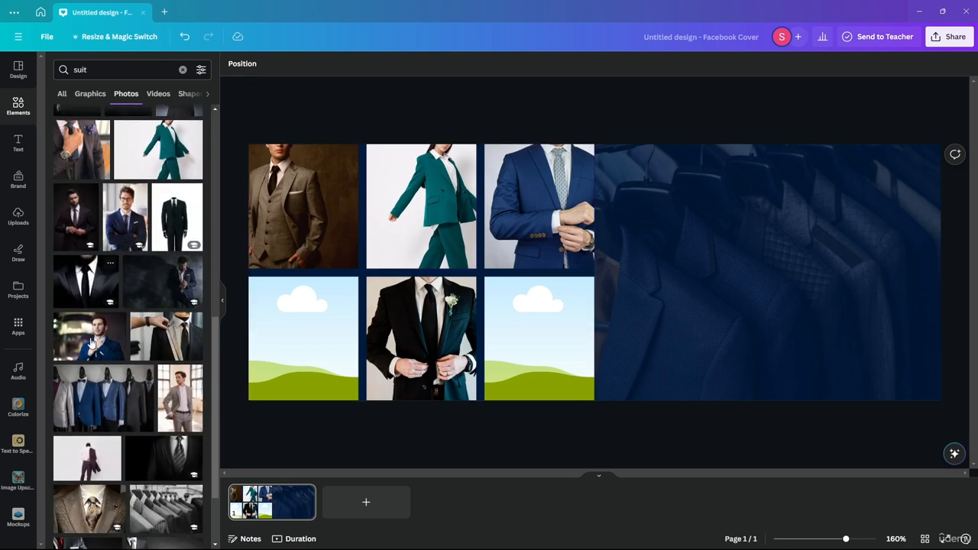
pyautogui.moveTo(103, 397); pyautogui.dragTo(34, 370)
pyautogui.scroll(-1, 140, 373)
pyautogui.scroll(-2, 140, 374)
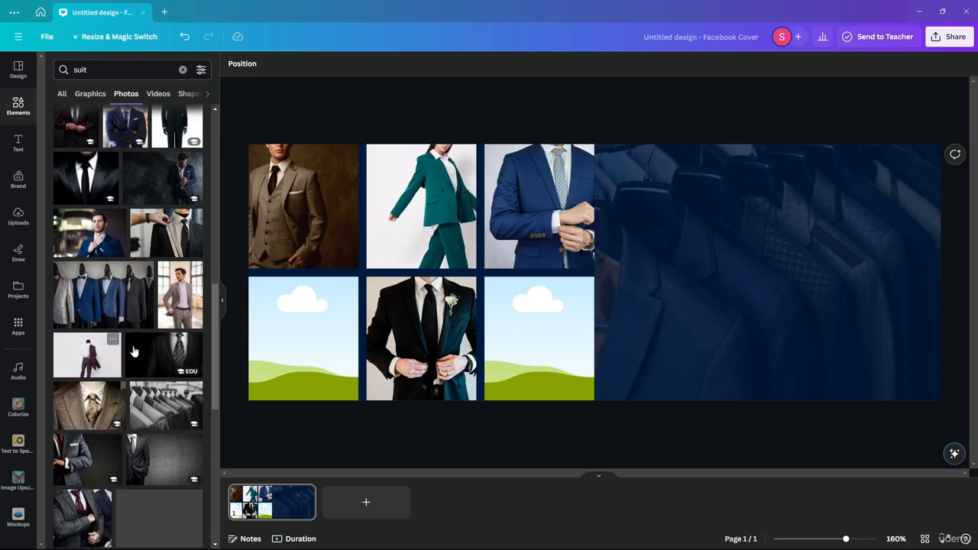
pyautogui.scroll(-2, 143, 353)
pyautogui.moveTo(143, 347); pyautogui.dragTo(293, 323)
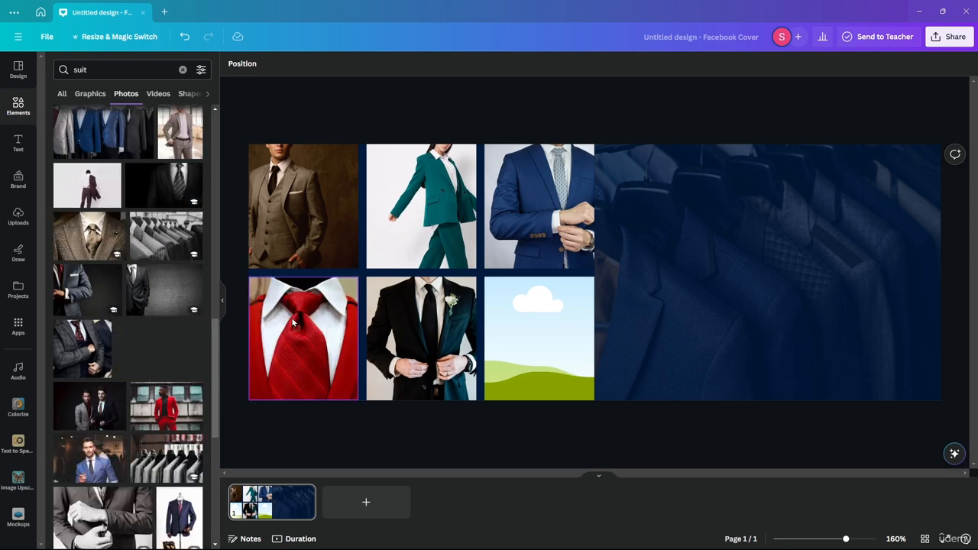
pyautogui.scroll(-3, 93, 419)
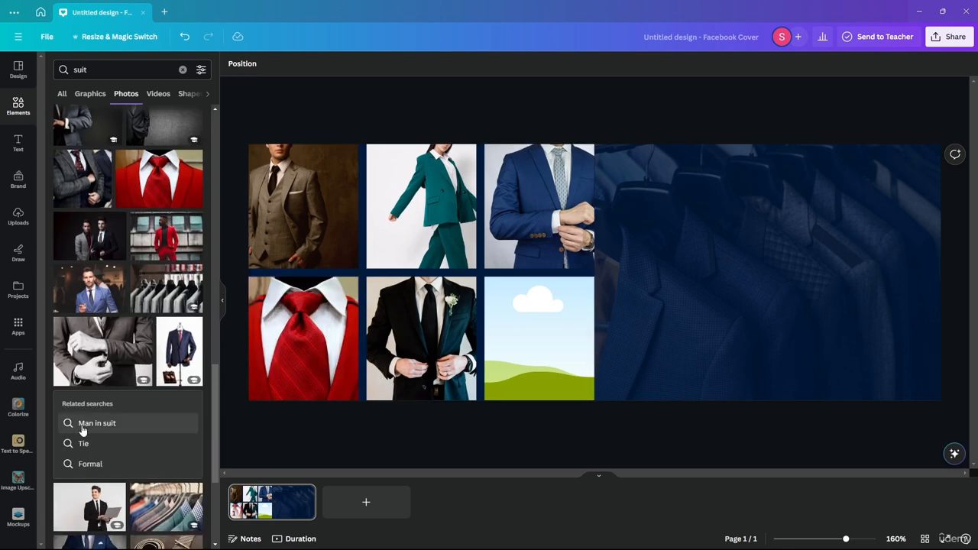
pyautogui.scroll(-3, 91, 359)
pyautogui.moveTo(92, 399); pyautogui.dragTo(529, 312)
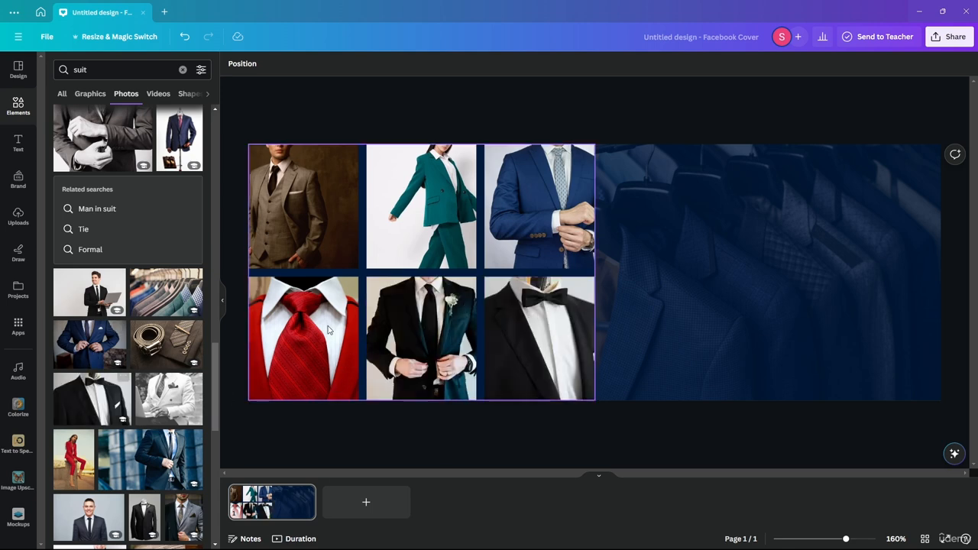
# Step: Remove the background from the blue suit photo in the grid's top-right cell
pyautogui.click(220, 300)
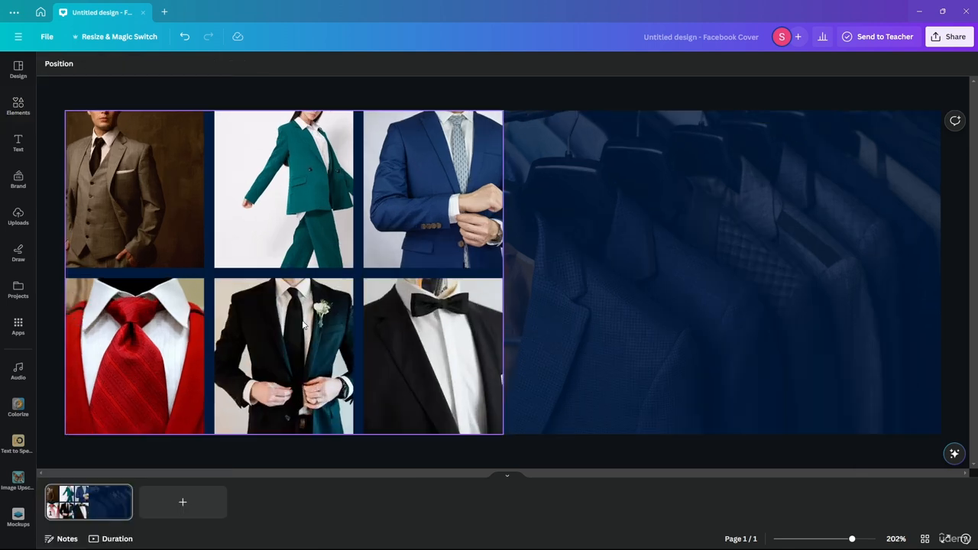
pyautogui.click(428, 184)
pyautogui.click(63, 65)
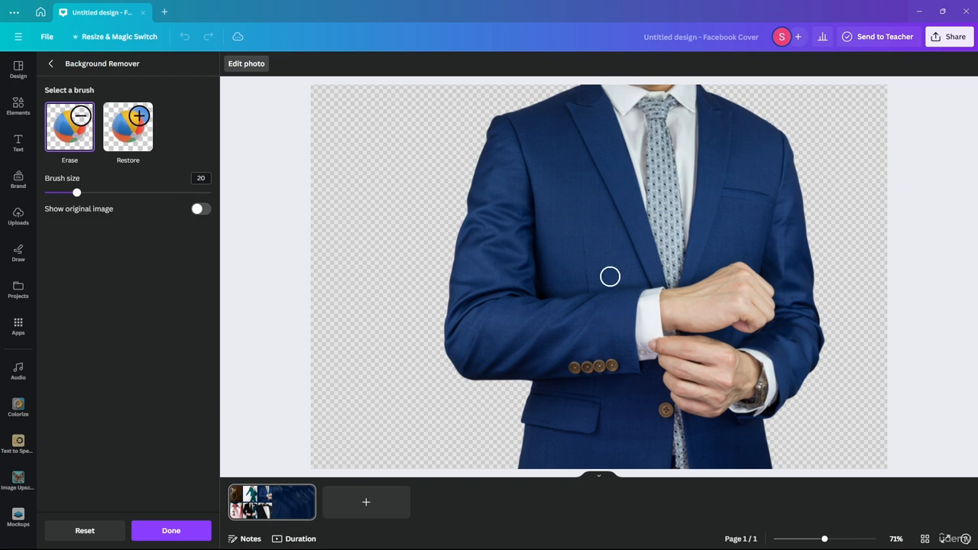
pyautogui.click(167, 530)
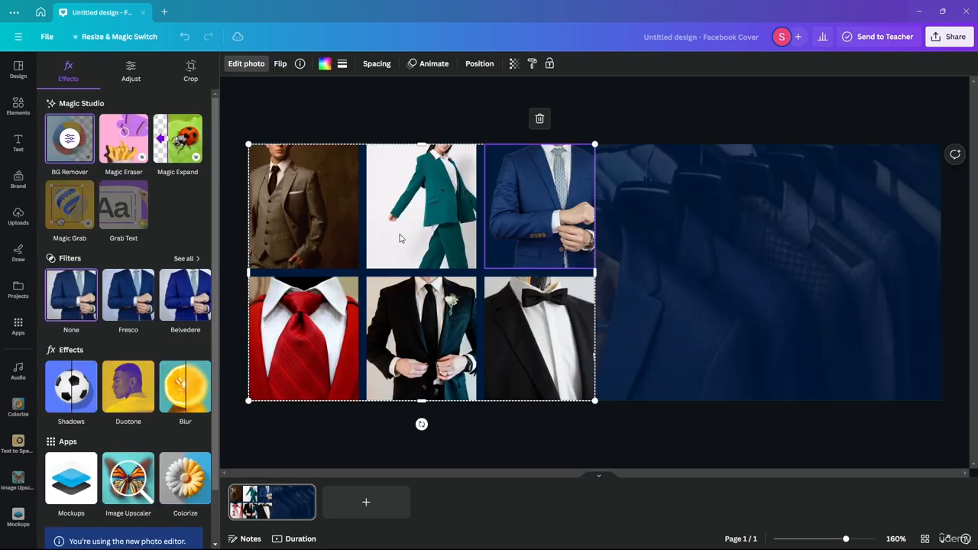
pyautogui.click(414, 113)
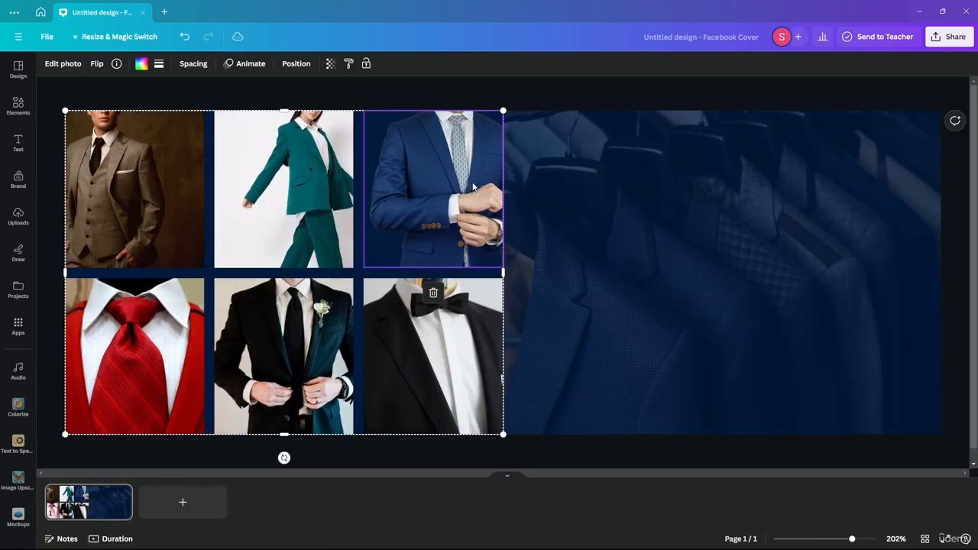
pyautogui.click(377, 96)
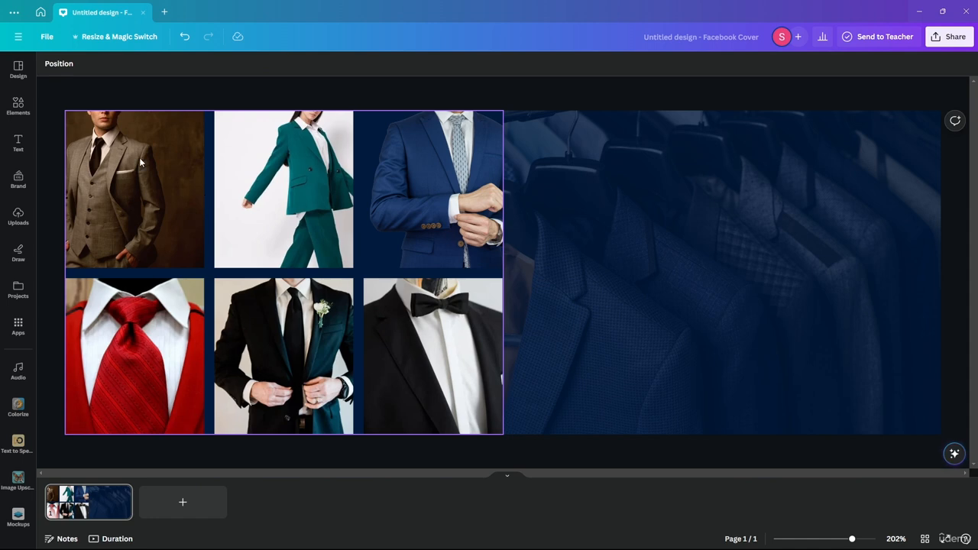
# Step: Remove the background from the green suit photo in the grid's top-middle cell
pyautogui.click(264, 177)
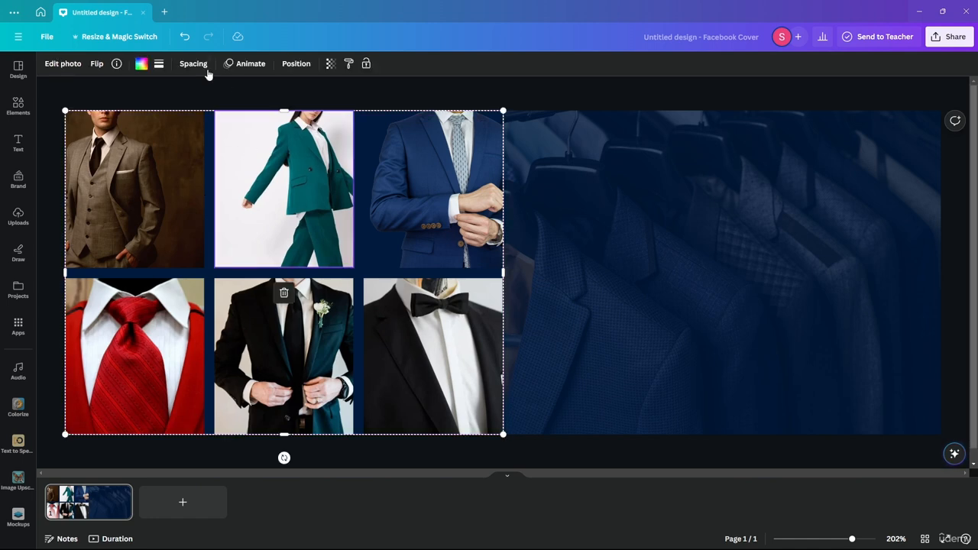
pyautogui.click(50, 65)
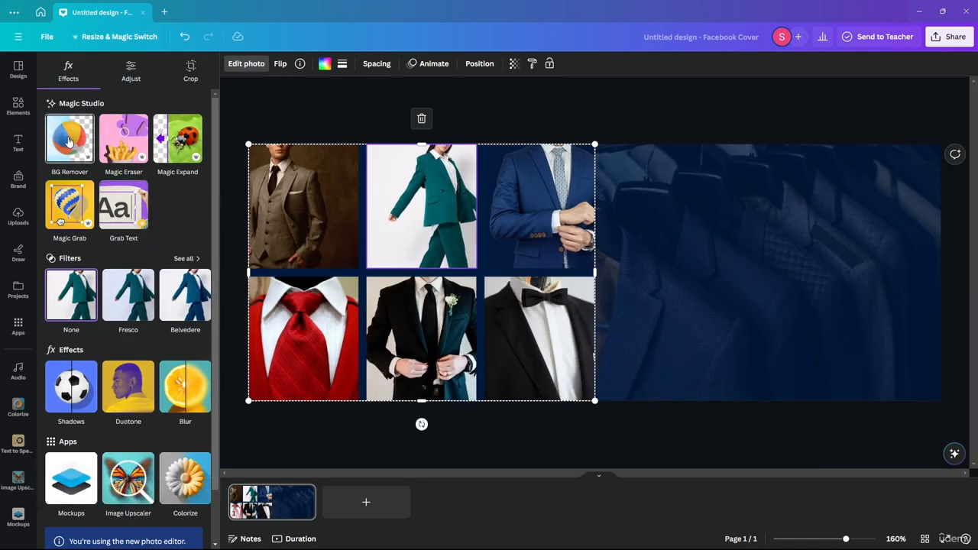
pyautogui.click(69, 141)
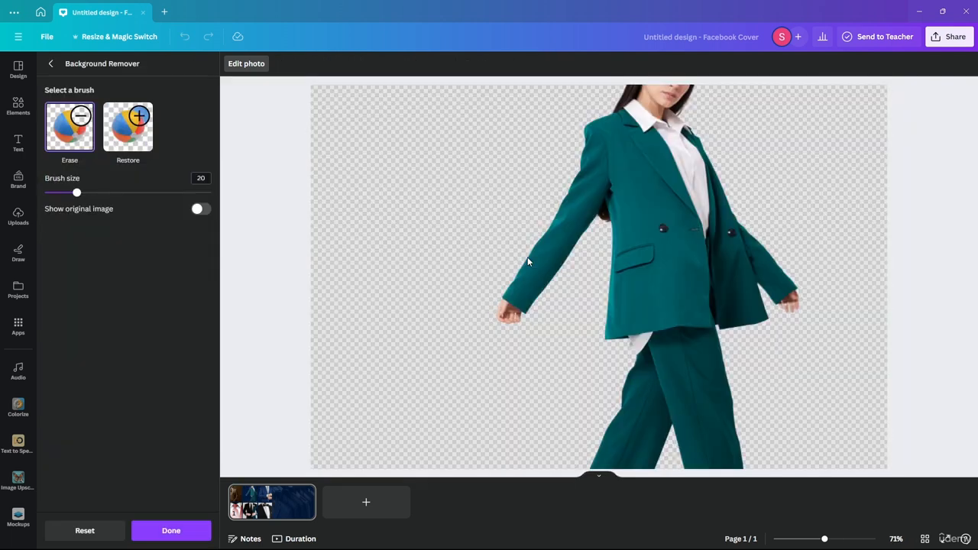
pyautogui.click(171, 524)
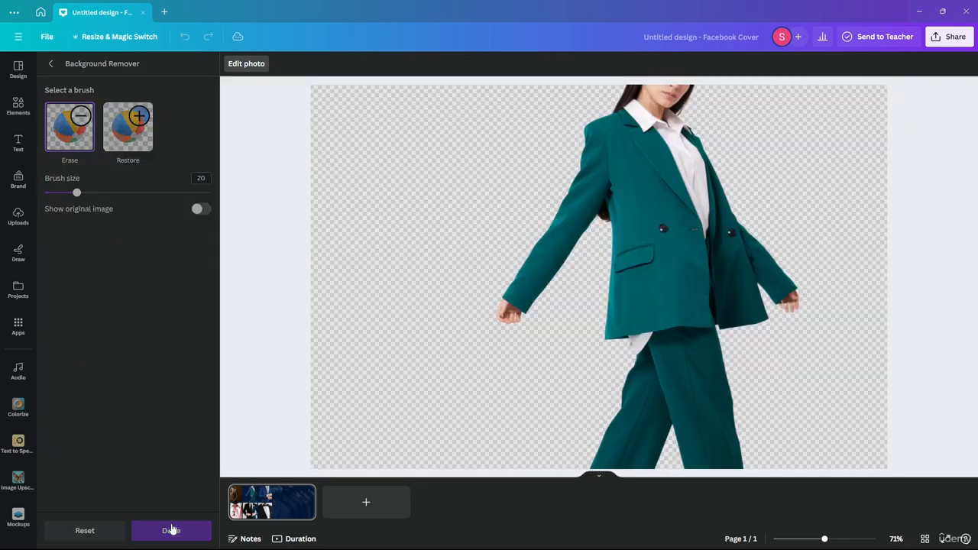
pyautogui.click(307, 98)
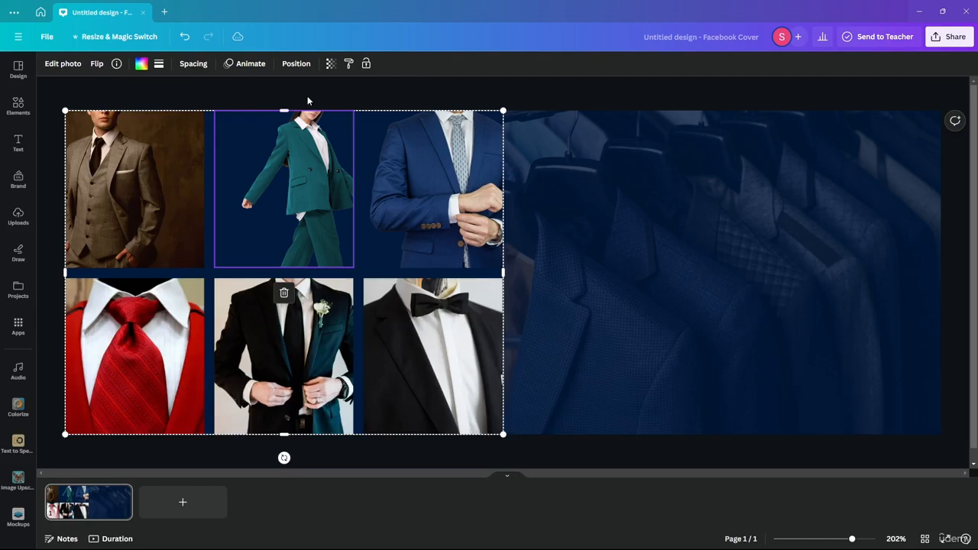
pyautogui.click(237, 96)
# Step: Remove the background from the brown suit photo in the grid's top-left cell
pyautogui.click(138, 205)
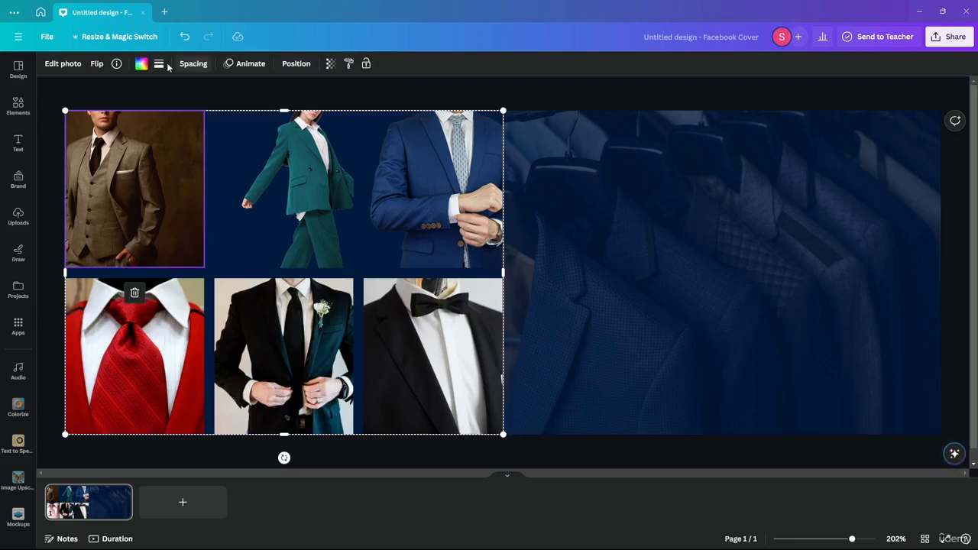
pyautogui.click(64, 64)
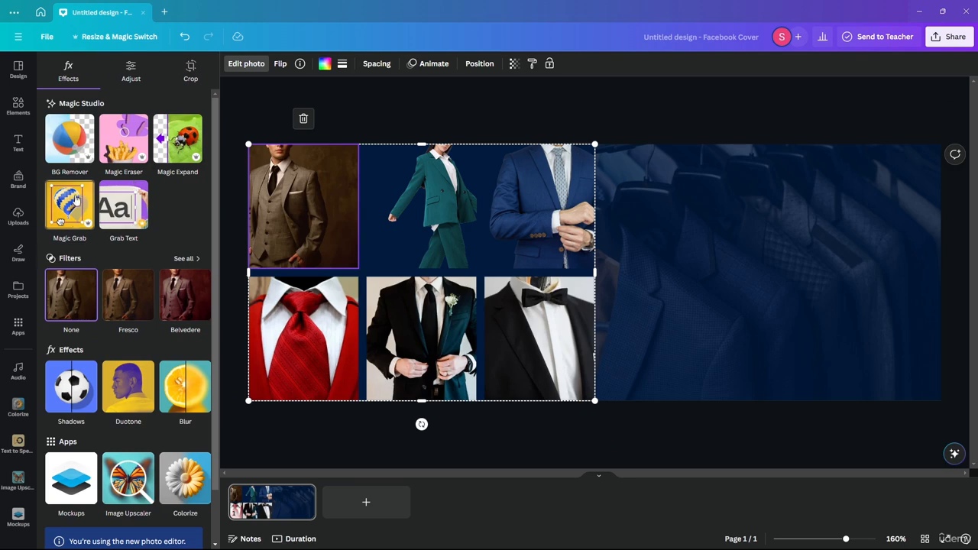
pyautogui.click(75, 198)
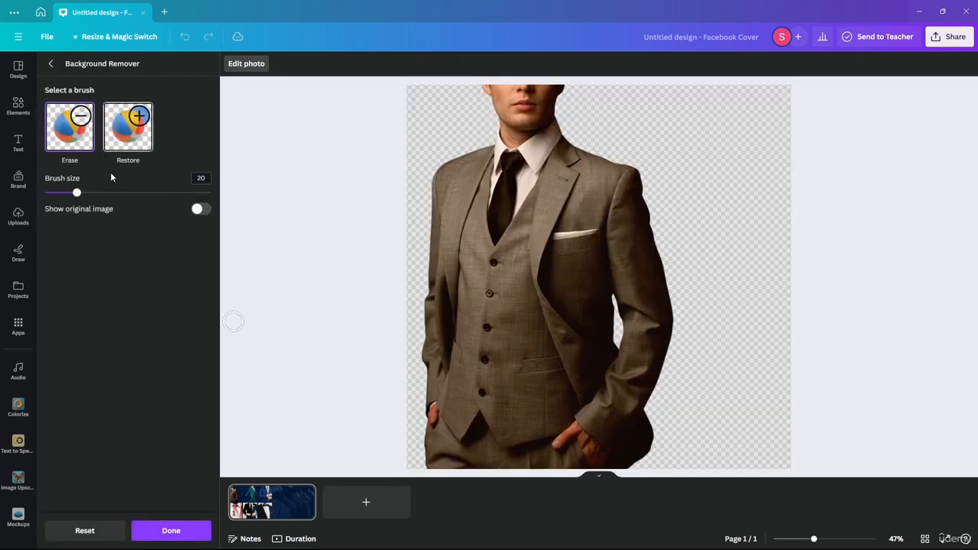
pyautogui.click(188, 529)
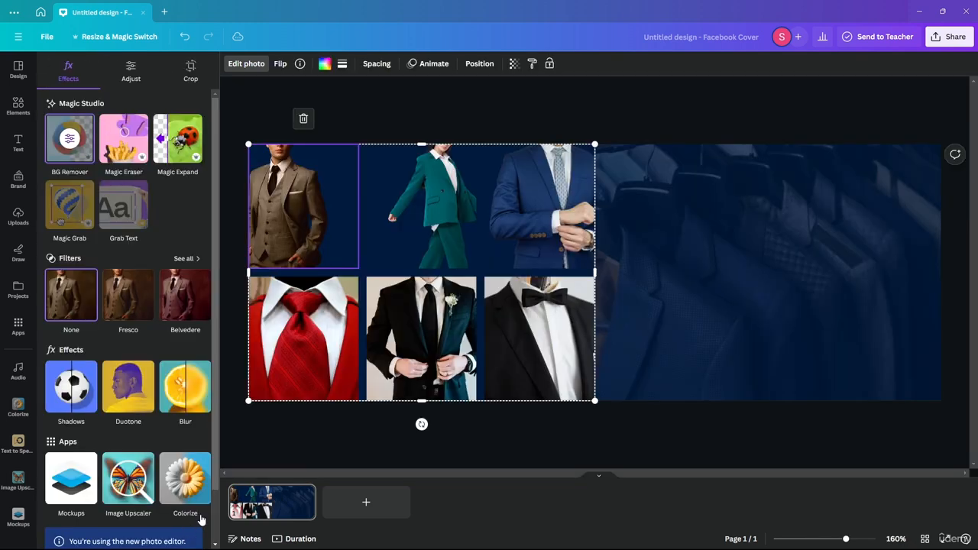
pyautogui.click(419, 147)
# Step: Remove the background from the black suit photo in the grid's bottom-middle cell
pyautogui.click(163, 366)
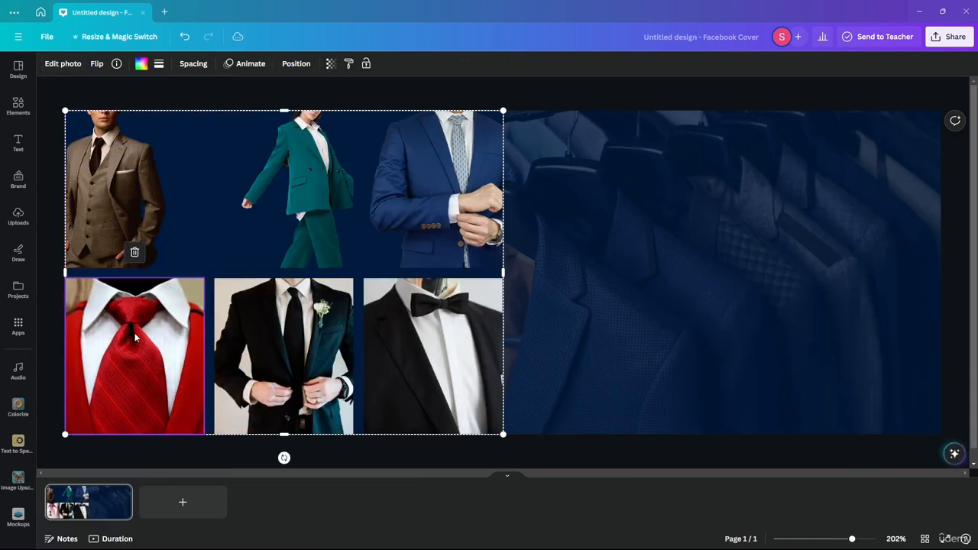
pyautogui.click(314, 312)
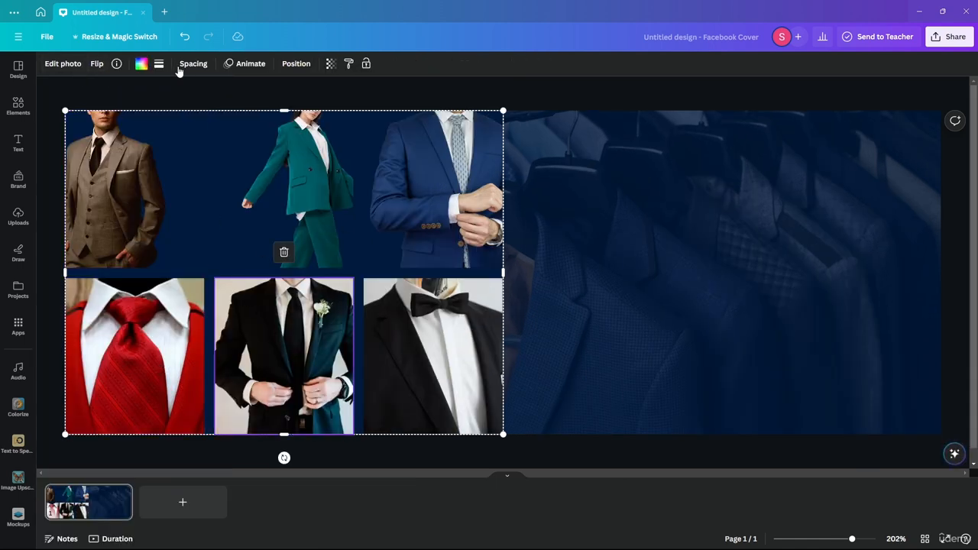
pyautogui.click(63, 64)
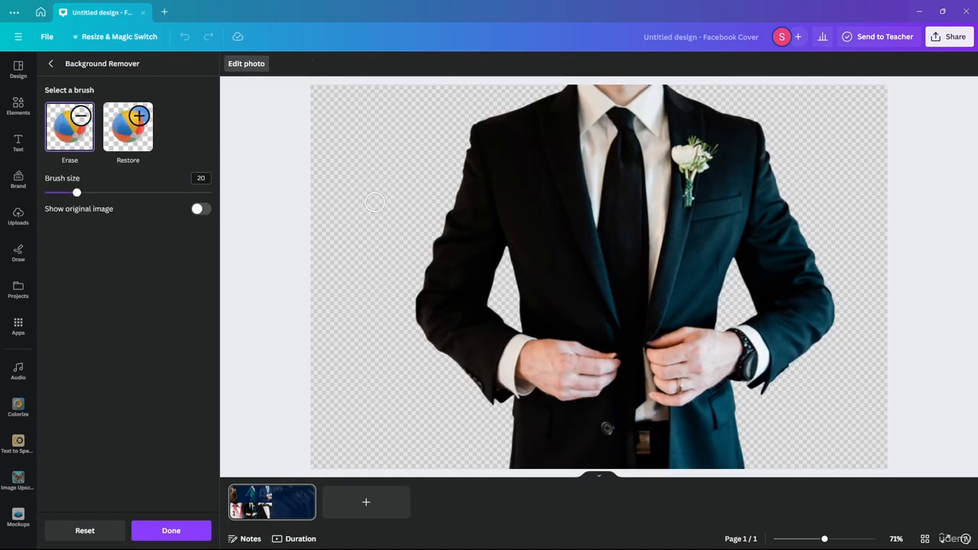
pyautogui.click(172, 526)
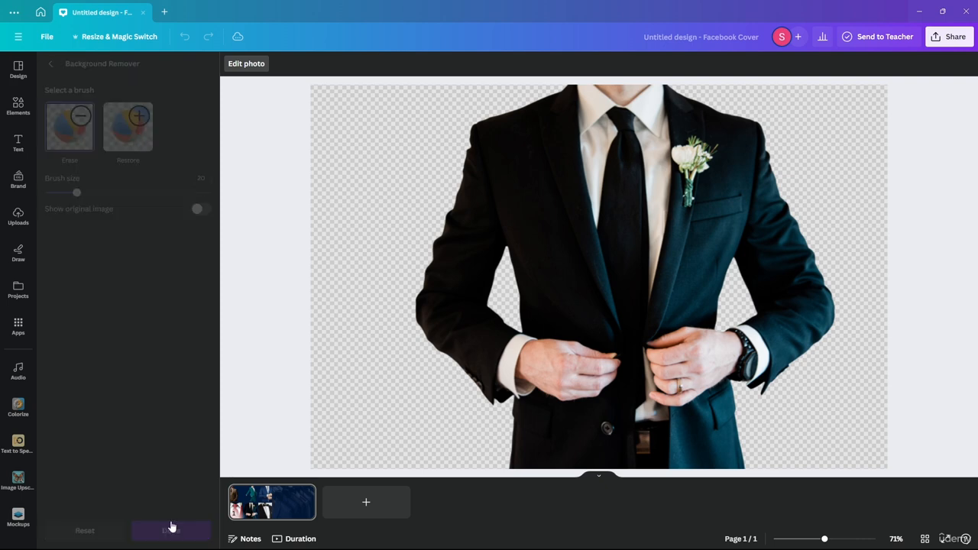
pyautogui.click(387, 443)
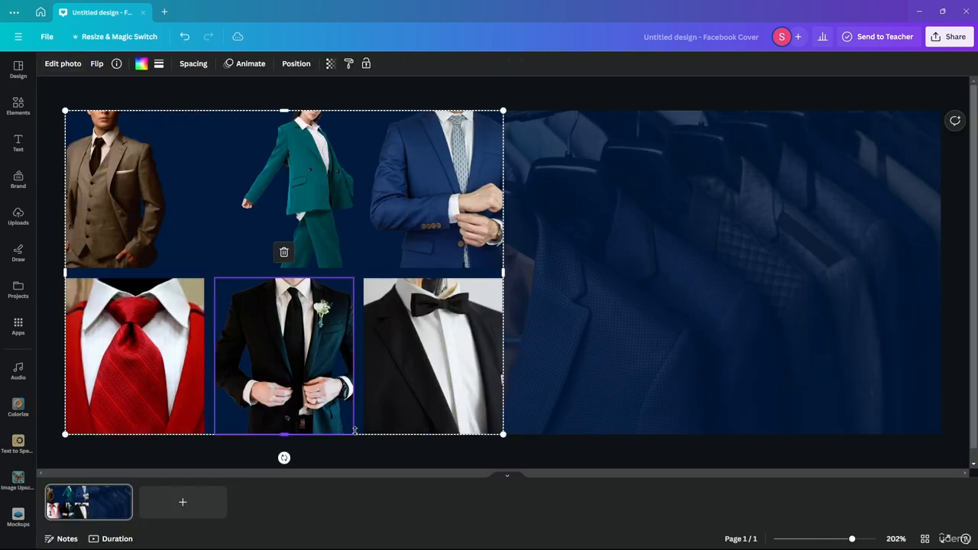
# Step: Add a plain line across the gap between the grid's two photo rows, fitted to the grid's width
pyautogui.click(425, 354)
pyautogui.click(20, 105)
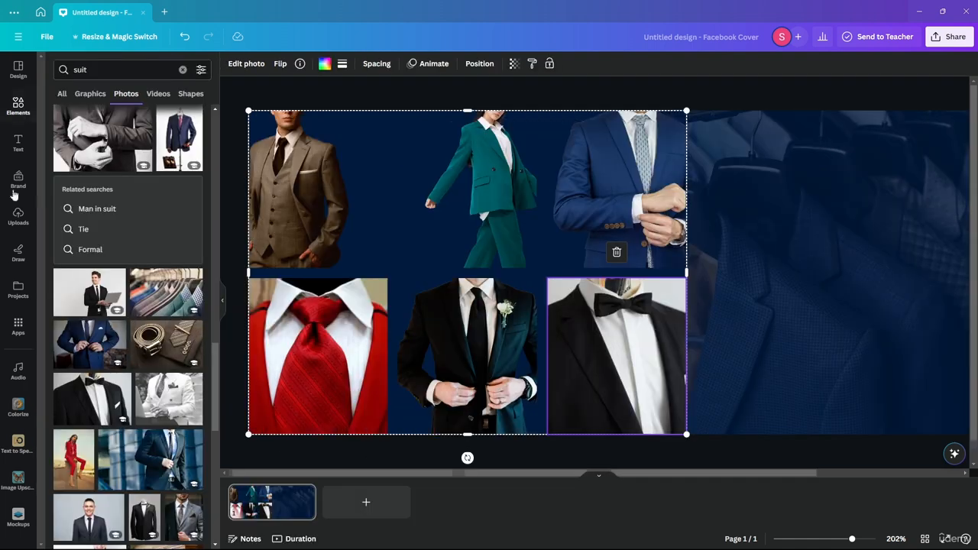
pyautogui.click(19, 107)
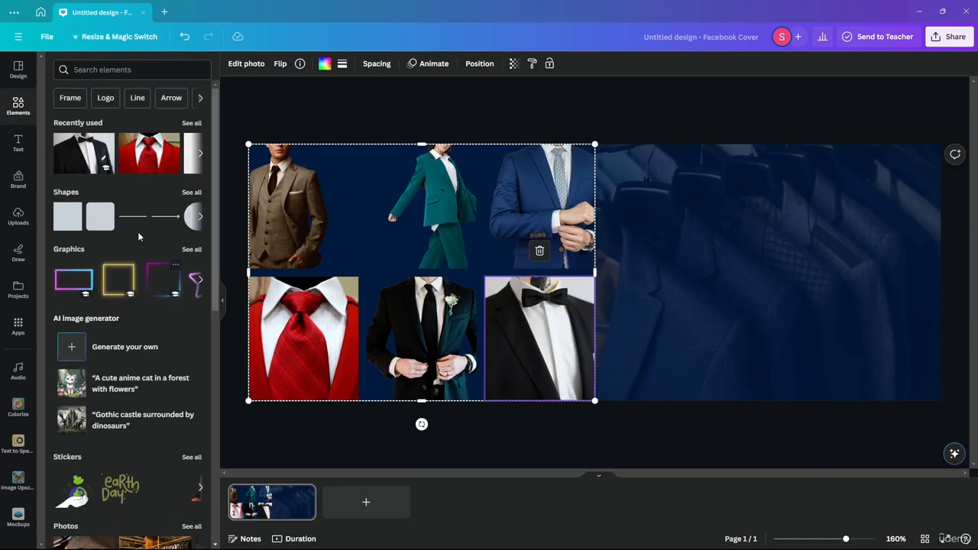
pyautogui.moveTo(164, 217); pyautogui.dragTo(292, 266)
pyautogui.moveTo(496, 271); pyautogui.dragTo(596, 271)
pyautogui.click(389, 124)
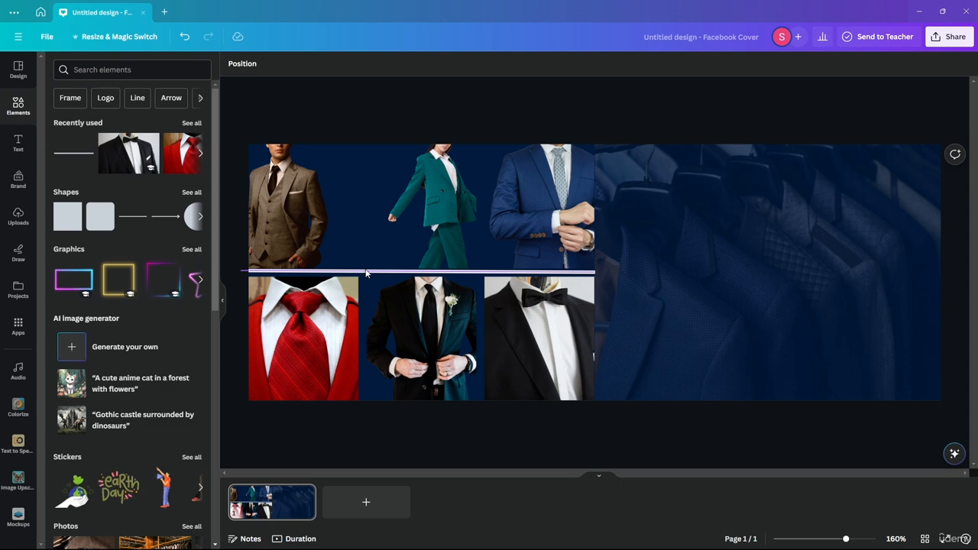
pyautogui.moveTo(367, 273); pyautogui.dragTo(365, 273)
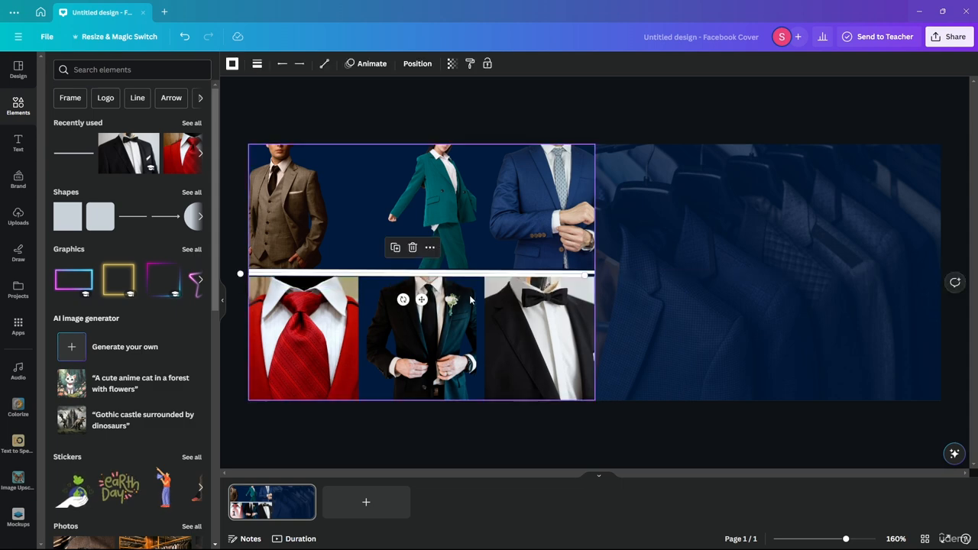
pyautogui.moveTo(566, 279); pyautogui.dragTo(574, 275)
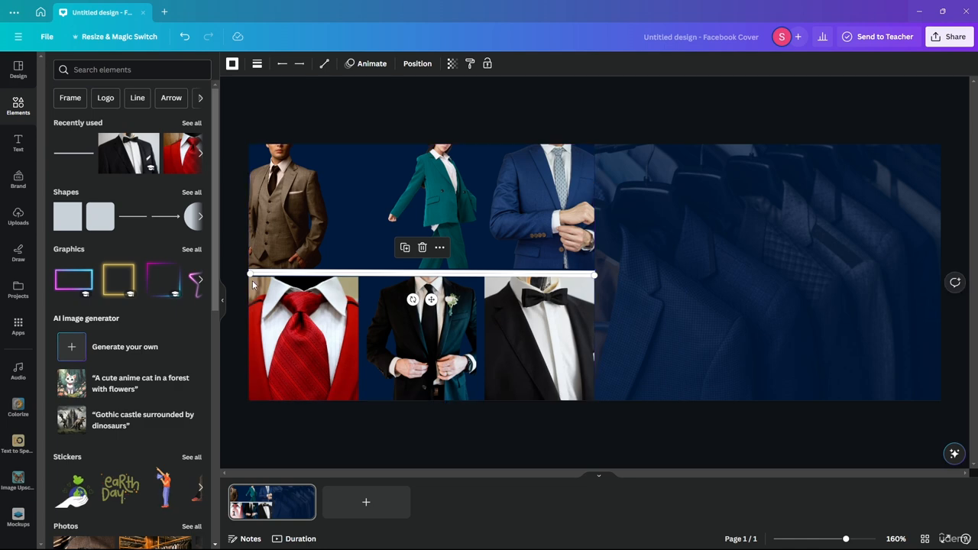
pyautogui.click(229, 289)
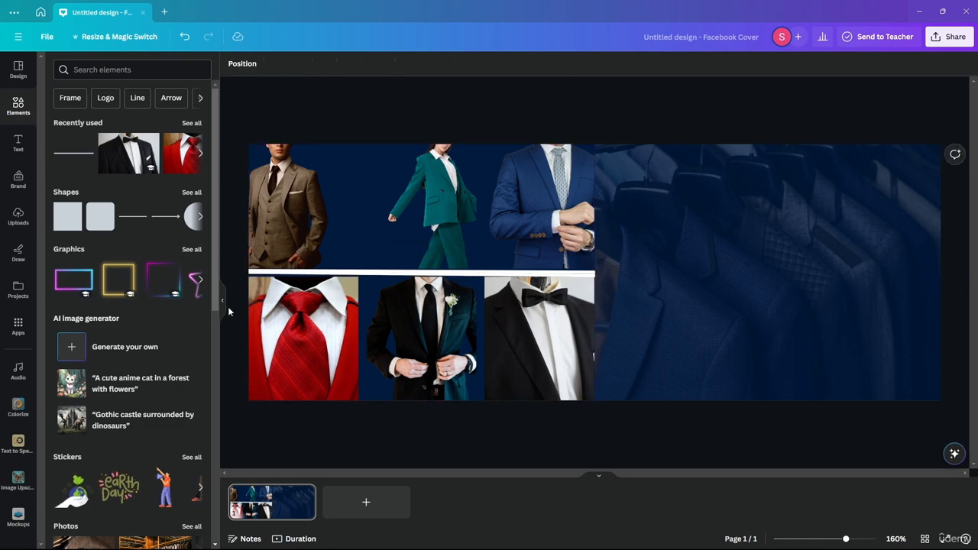
# Step: Try to place a duplicate of the white line just below the original, between the grid's rows
pyautogui.scroll(3, 230, 291)
pyautogui.scroll(5, 231, 290)
pyautogui.moveTo(276, 259); pyautogui.dragTo(275, 284)
pyautogui.scroll(-5, 377, 285)
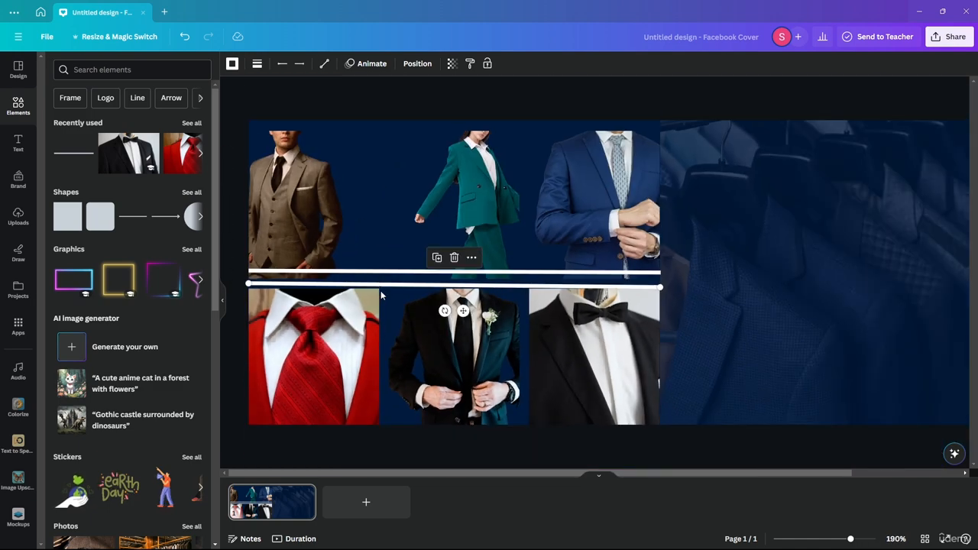
pyautogui.hotkey('ctrl', 'z')
pyautogui.moveTo(249, 274); pyautogui.dragTo(228, 266)
pyautogui.hotkey('ctrl', 'z')
pyautogui.hotkey('ctrl', 'z')
pyautogui.hotkey('ctrl', 'y')
pyautogui.hotkey('ctrl', 'y')
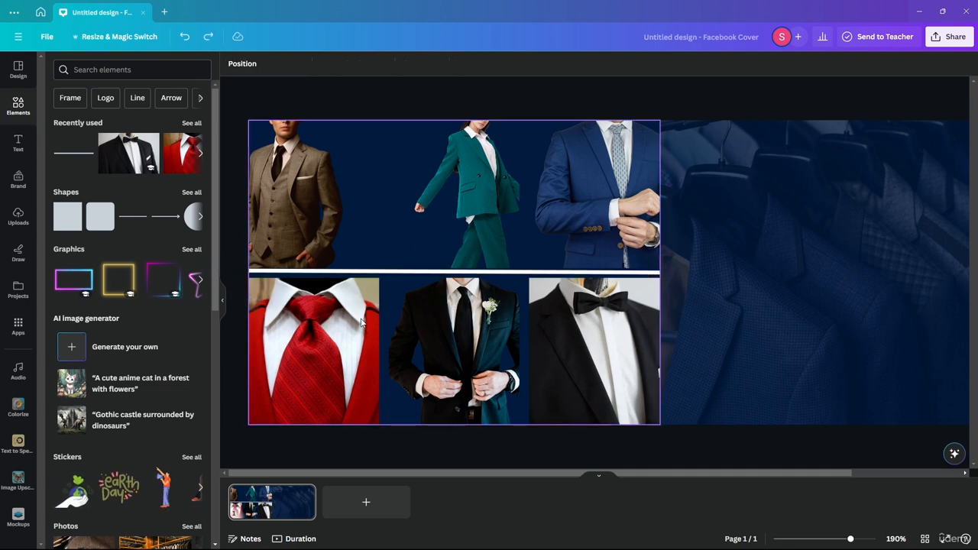
# Step: Level the line in the gap between the rows and extend both ends to the grid's outer edges
pyautogui.moveTo(454, 270); pyautogui.dragTo(526, 272)
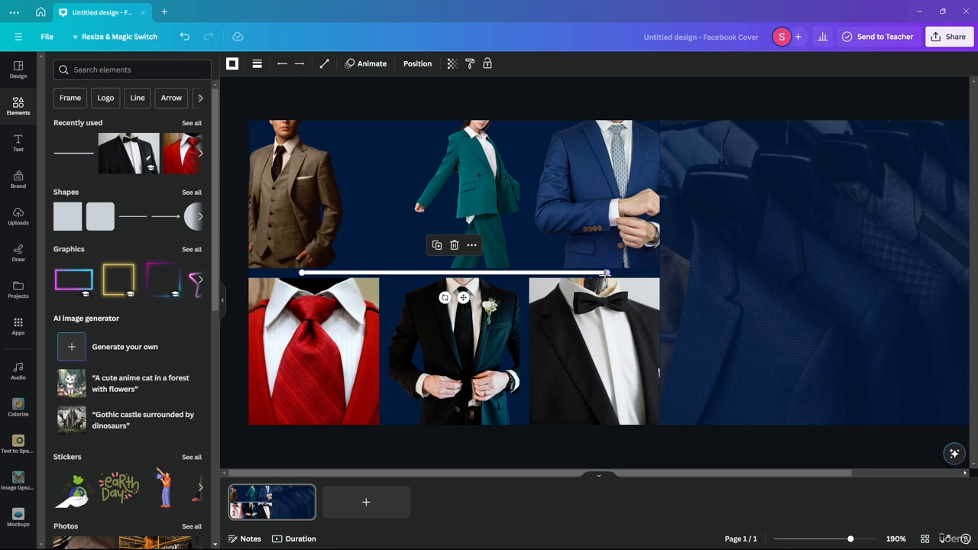
pyautogui.moveTo(606, 273); pyautogui.dragTo(660, 273)
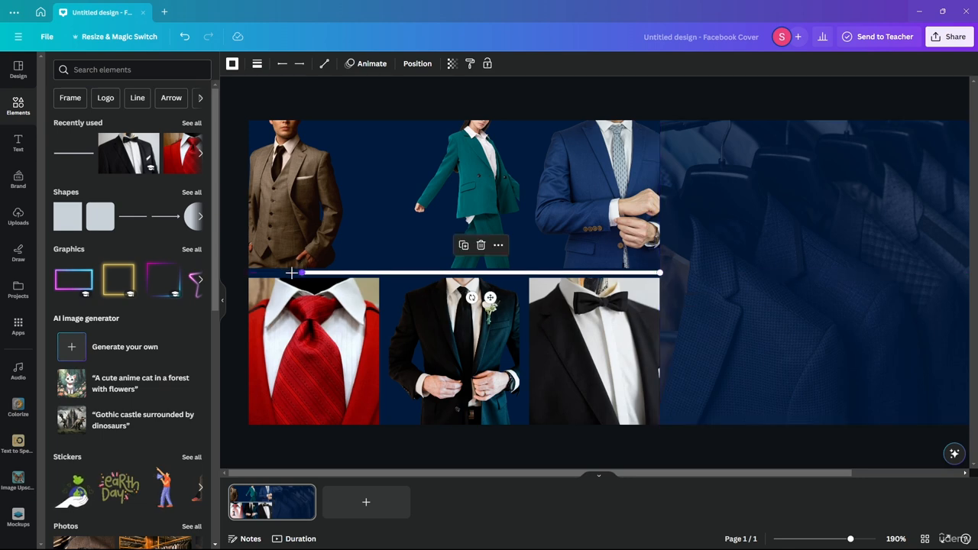
pyautogui.moveTo(291, 273); pyautogui.dragTo(240, 277)
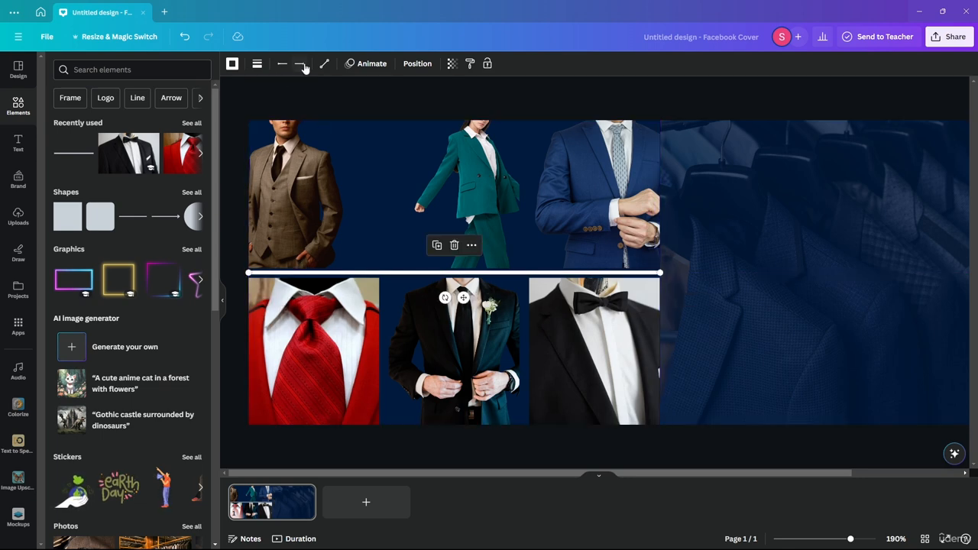
# Step: Set the line weight of the horizontal divider to 15
pyautogui.click(257, 63)
pyautogui.moveTo(263, 153); pyautogui.dragTo(279, 157)
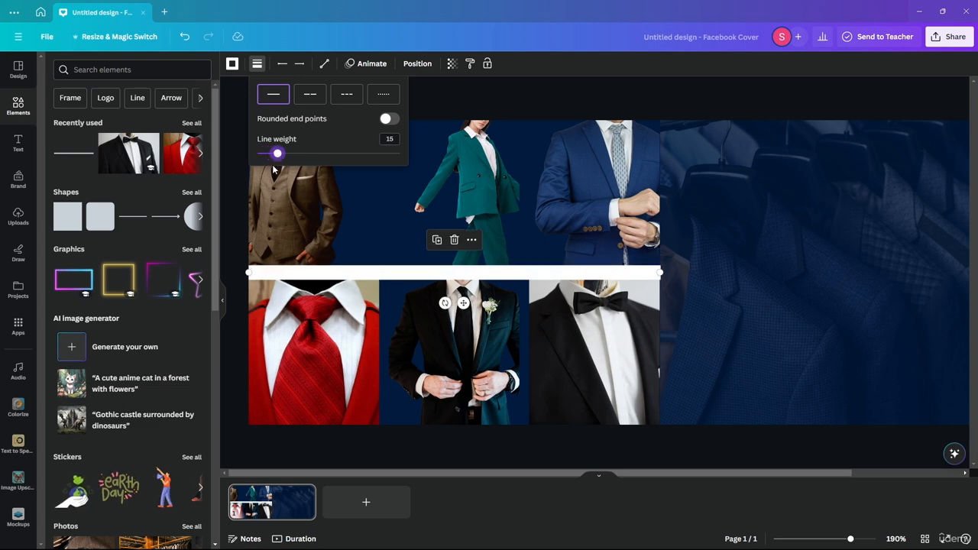
pyautogui.click(230, 203)
pyautogui.click(230, 203)
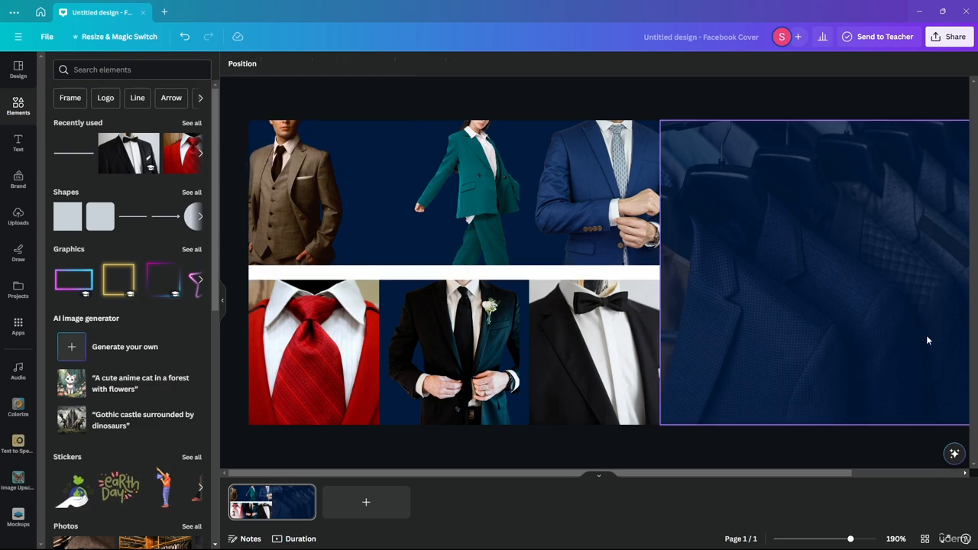
# Step: Trim the divider line's right end to line up exactly with the edge of the photo grid
pyautogui.scroll(5, 797, 278)
pyautogui.click(438, 275)
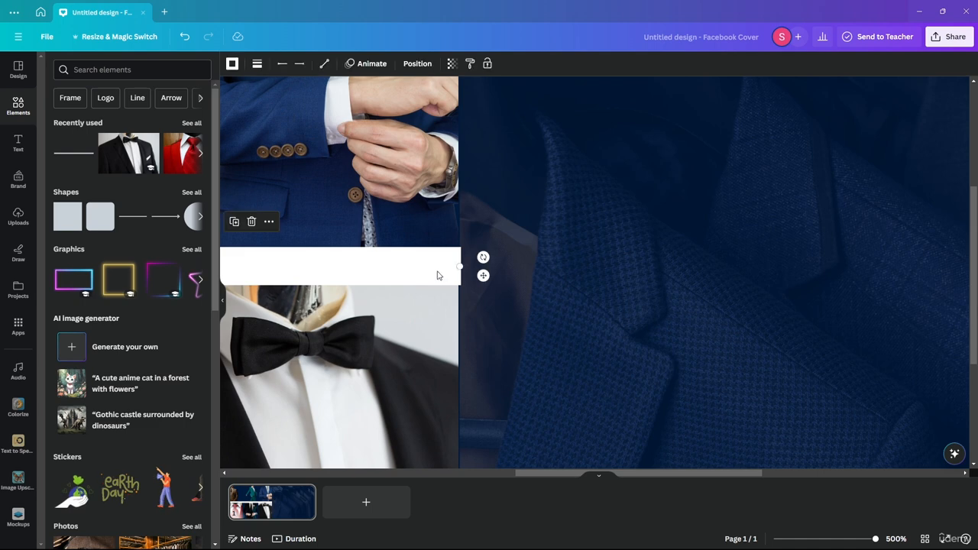
pyautogui.moveTo(456, 266)
pyautogui.mouseDown()
pyautogui.moveTo(410, 266)
pyautogui.moveTo(457, 267)
pyautogui.mouseUp()
pyautogui.scroll(-10, 529, 244)
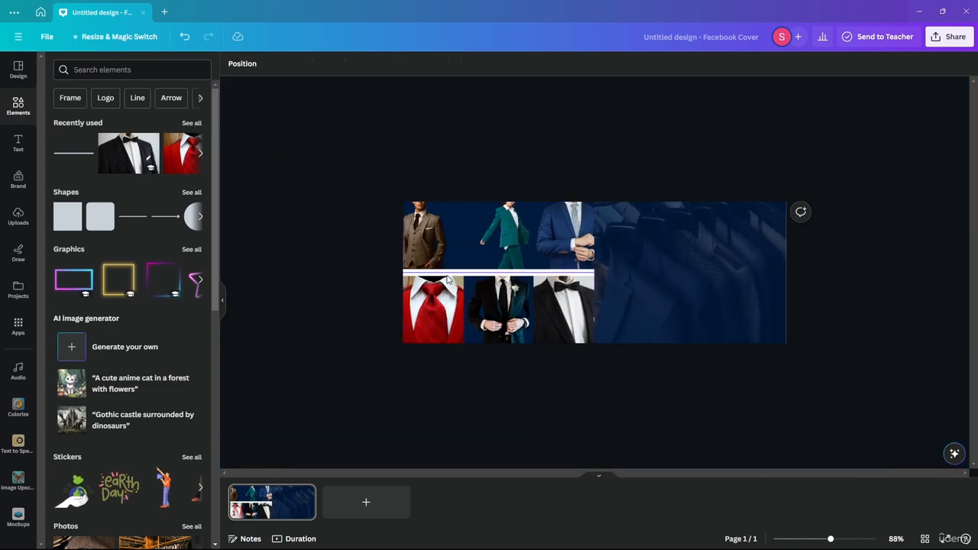
# Step: Recolor the horizontal divider line with the navy document colour
pyautogui.click(232, 63)
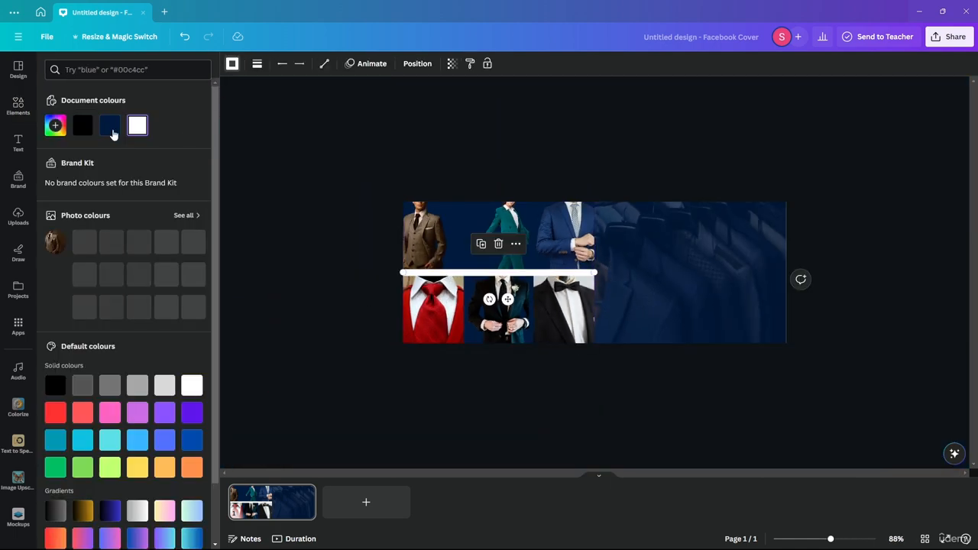
pyautogui.click(107, 127)
pyautogui.click(434, 350)
pyautogui.scroll(7, 473, 328)
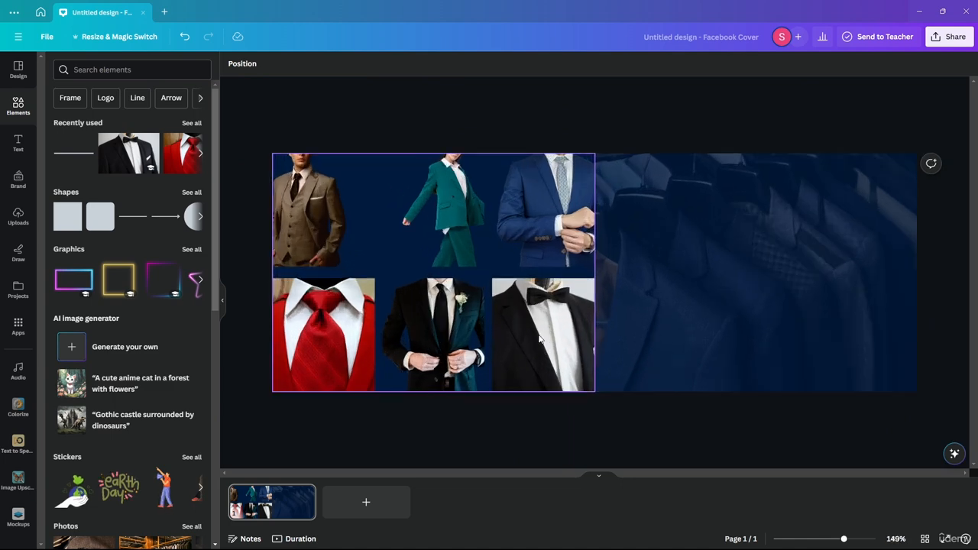
pyautogui.scroll(-5, 473, 329)
pyautogui.scroll(5, 428, 271)
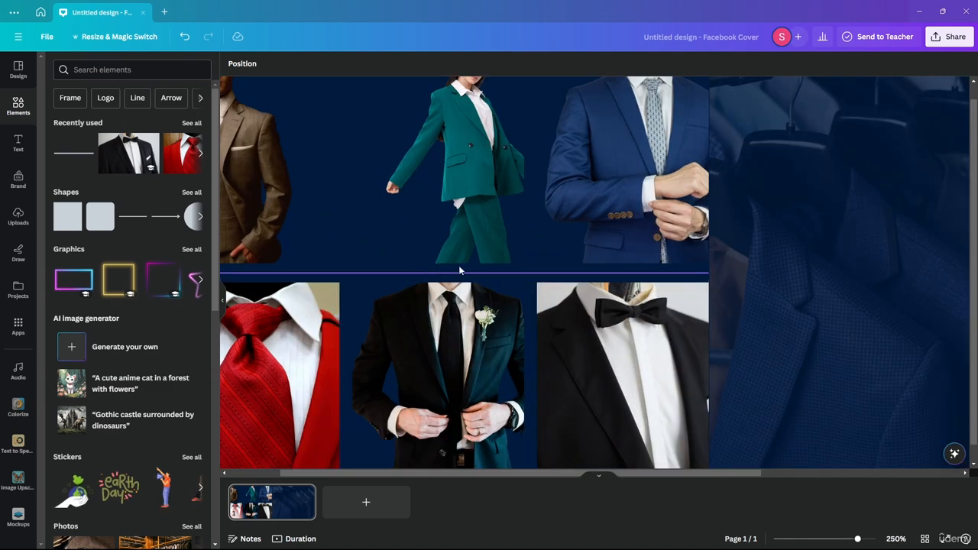
pyautogui.scroll(-4, 459, 265)
# Step: Recolor the horizontal divider line with the black document colour
pyautogui.click(455, 273)
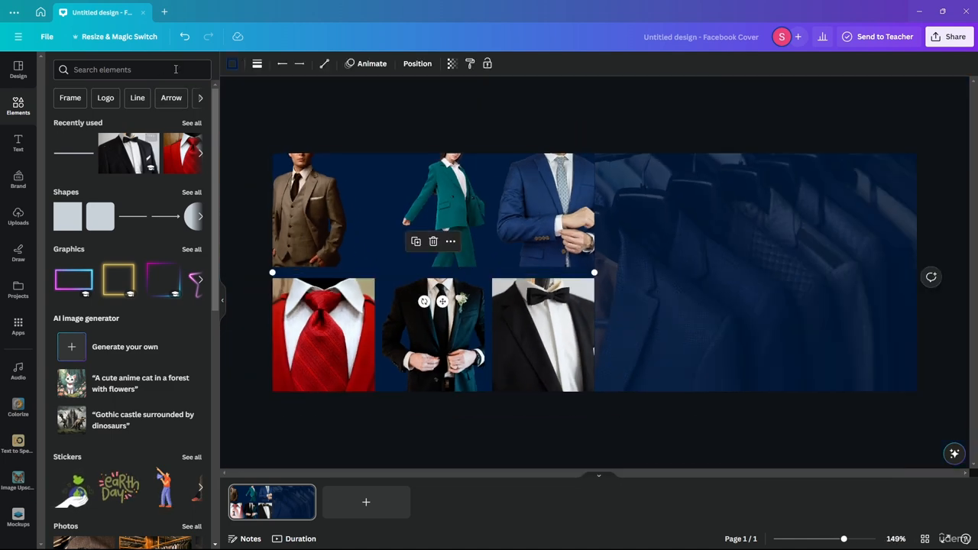
pyautogui.click(233, 67)
pyautogui.click(81, 125)
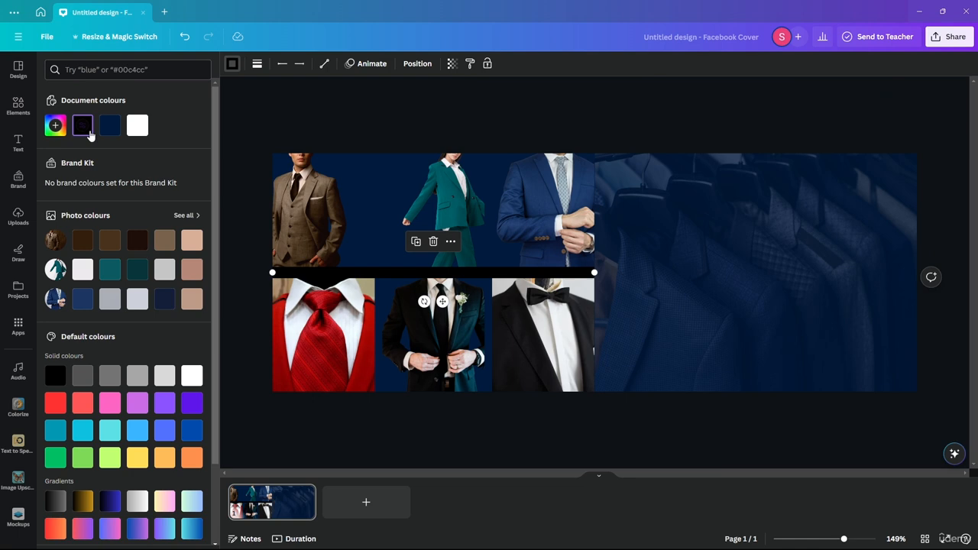
pyautogui.click(246, 215)
pyautogui.scroll(2, 311, 352)
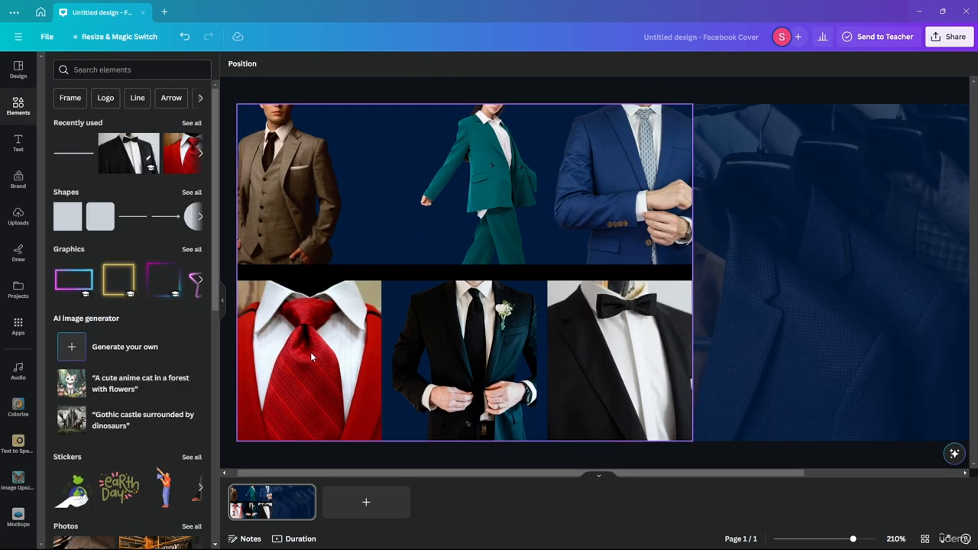
pyautogui.scroll(-2, 312, 351)
pyautogui.scroll(2, 317, 348)
pyautogui.scroll(-1, 318, 350)
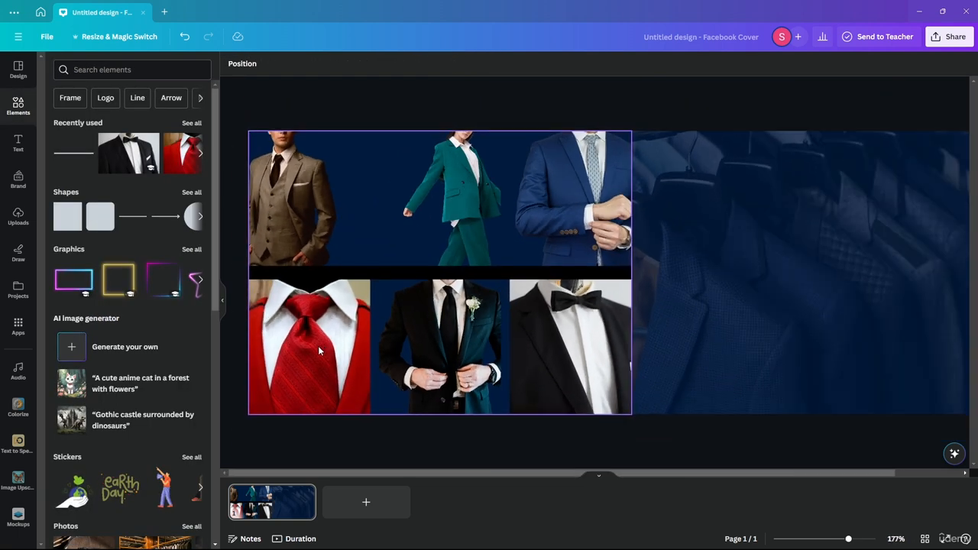
# Step: Duplicate the black divider and turn the copy into a full-height vertical line between the grid's first and second columns
pyautogui.click(382, 275)
pyautogui.moveTo(380, 279); pyautogui.dragTo(606, 316)
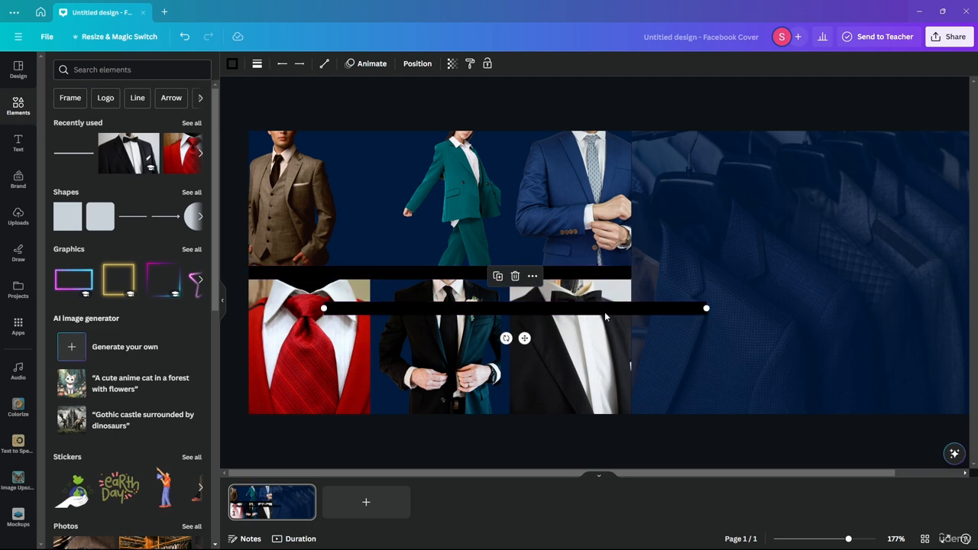
pyautogui.moveTo(705, 308); pyautogui.dragTo(371, 132)
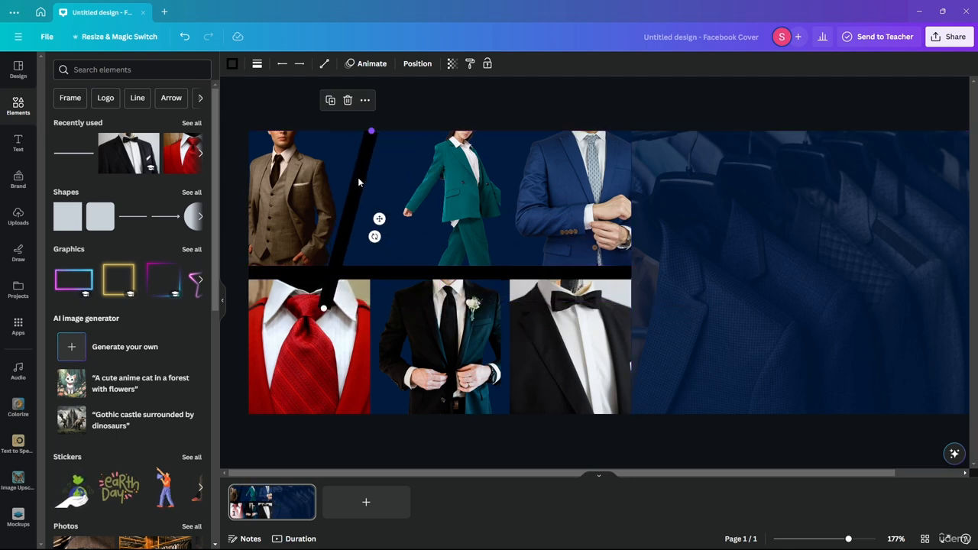
pyautogui.moveTo(322, 306); pyautogui.dragTo(368, 415)
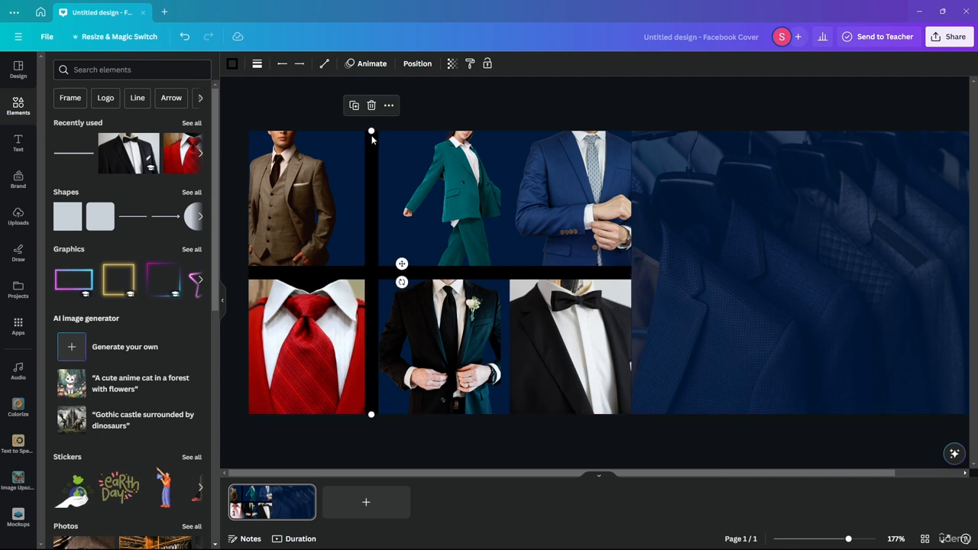
pyautogui.moveTo(371, 132)
pyautogui.mouseDown()
pyautogui.moveTo(382, 129)
pyautogui.moveTo(373, 113)
pyautogui.mouseUp()
# Step: Duplicate the vertical black divider and place the copy between the grid's second and third columns
pyautogui.moveTo(373, 191); pyautogui.dragTo(513, 199)
pyautogui.click(434, 91)
pyautogui.scroll(-3, 475, 114)
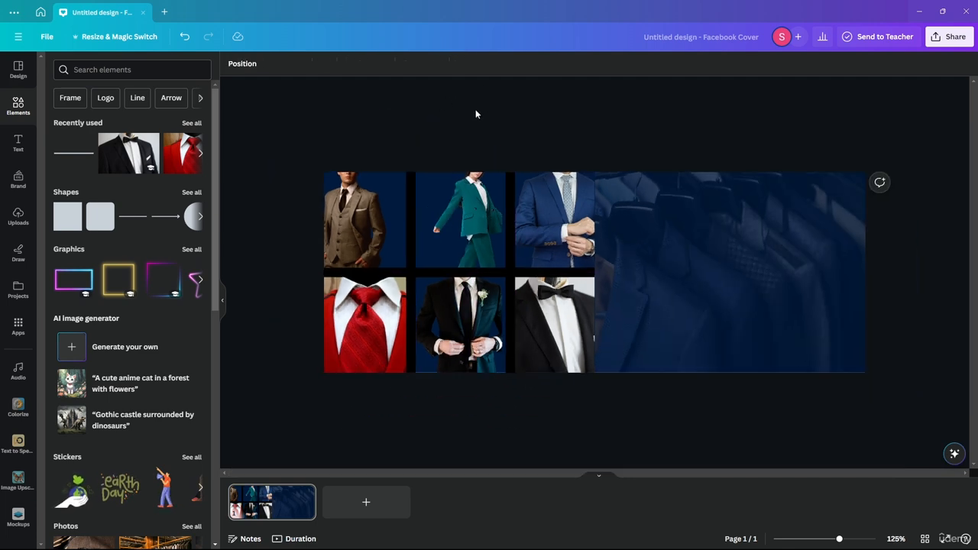
# Step: Undo the divider lines and the photo background removals, returning to the six-photo suit grid with its original backgrounds
pyautogui.scroll(-2, 487, 145)
pyautogui.scroll(5, 468, 147)
pyautogui.scroll(-3, 426, 145)
pyautogui.scroll(1, 426, 140)
pyautogui.hotkey('ctrl', 'z')
pyautogui.hotkey('ctrl', 'z')
pyautogui.hotkey('ctrl', 'z')
pyautogui.hotkey('ctrl', 'z')
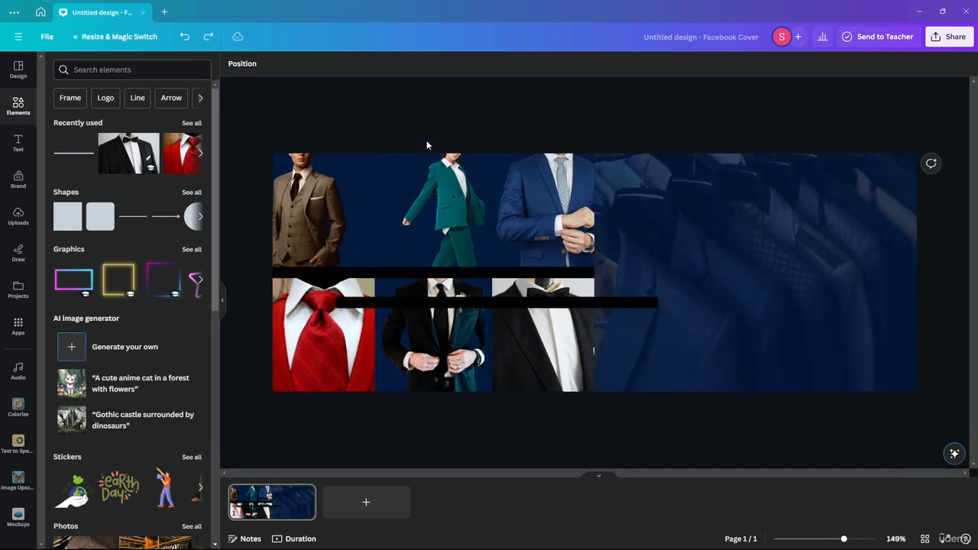
pyautogui.hotkey('ctrl', 'z')
pyautogui.hotkey('ctrl', 'z')
pyautogui.hotkey('ctrl', 'z')
pyautogui.hotkey('ctrl', 'z')
pyautogui.hotkey('ctrl', 'z')
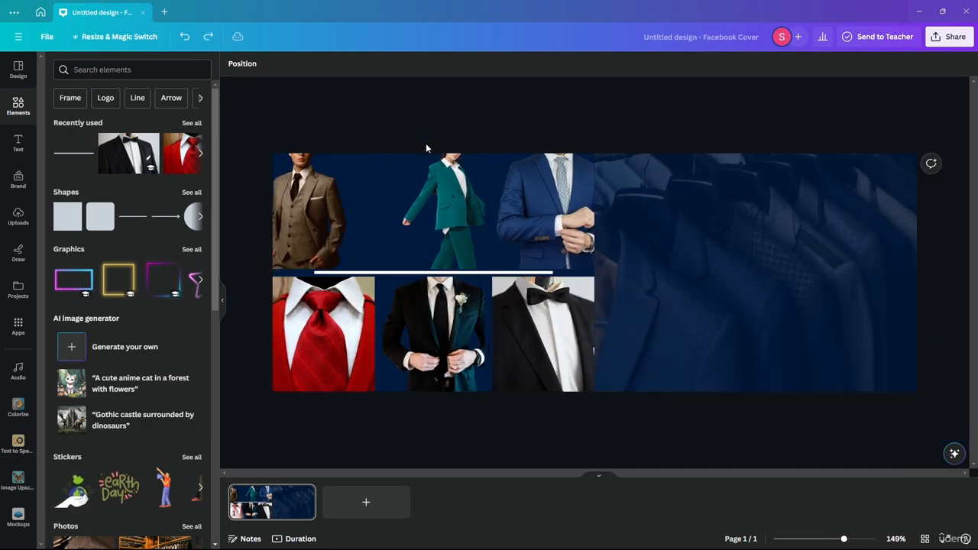
pyautogui.hotkey('ctrl', 'z')
pyautogui.hotkey('ctrl', 'z')
pyautogui.hotkey('ctrl', 'z')
pyautogui.hotkey('ctrl', 'z')
pyautogui.hotkey('ctrl', 'z')
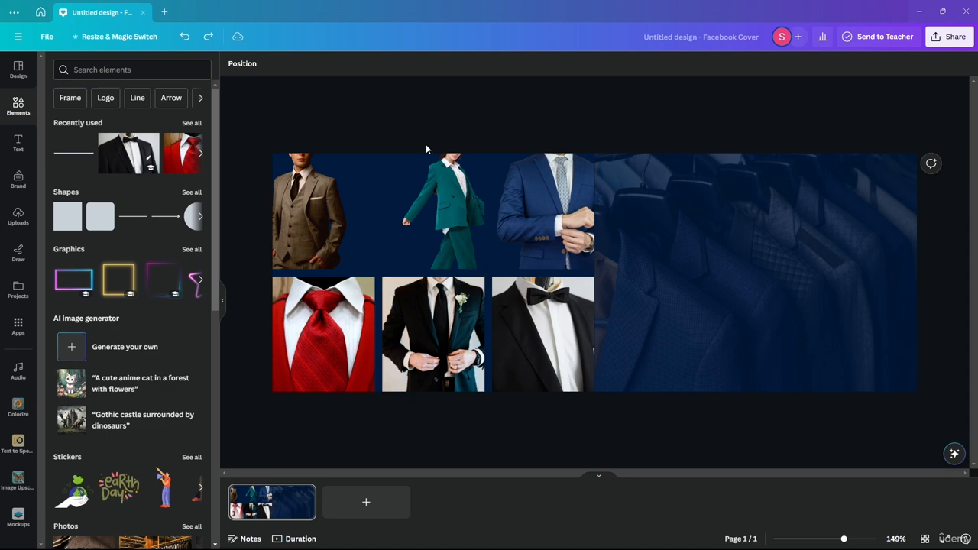
pyautogui.hotkey('ctrl', 'z')
pyautogui.hotkey('ctrl', 'z')
pyautogui.hotkey('ctrl', 'z')
pyautogui.scroll(-2, 431, 155)
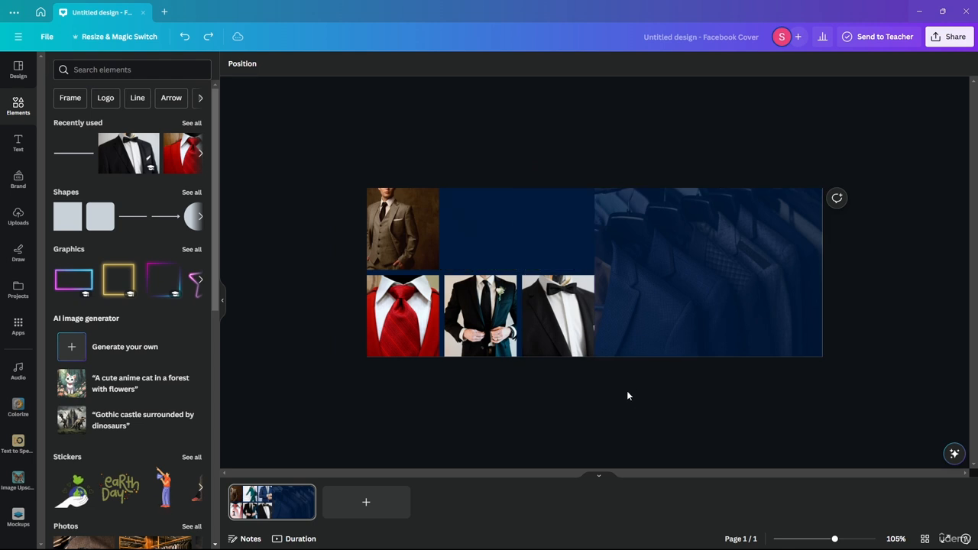
pyautogui.scroll(1, 605, 386)
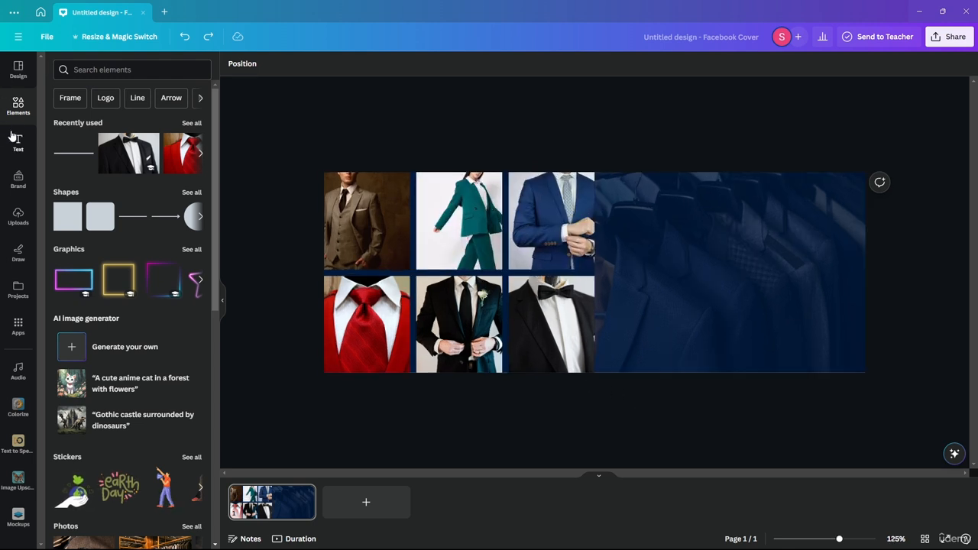
pyautogui.moveTo(520, 217); pyautogui.dragTo(191, 252)
pyautogui.click(121, 72)
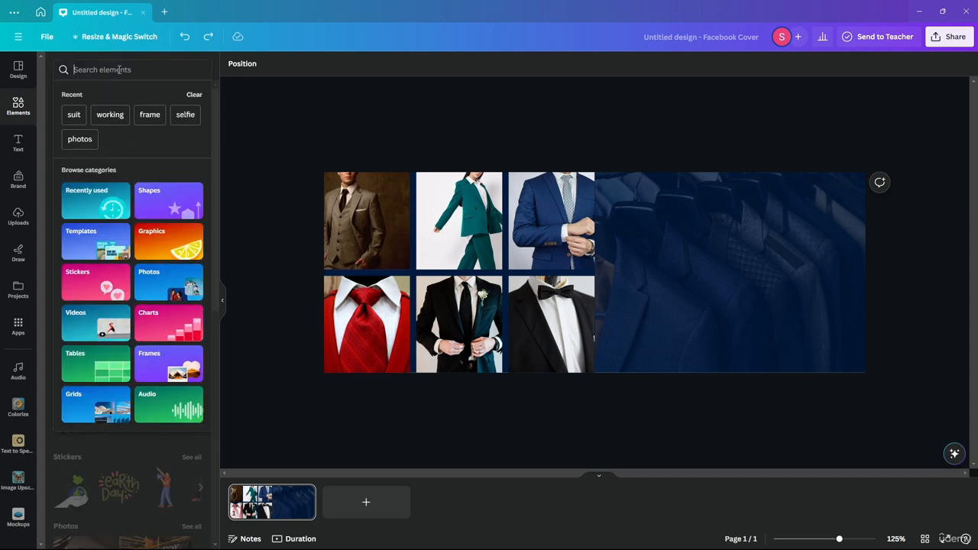
pyautogui.write('frame')
pyautogui.press('Return')
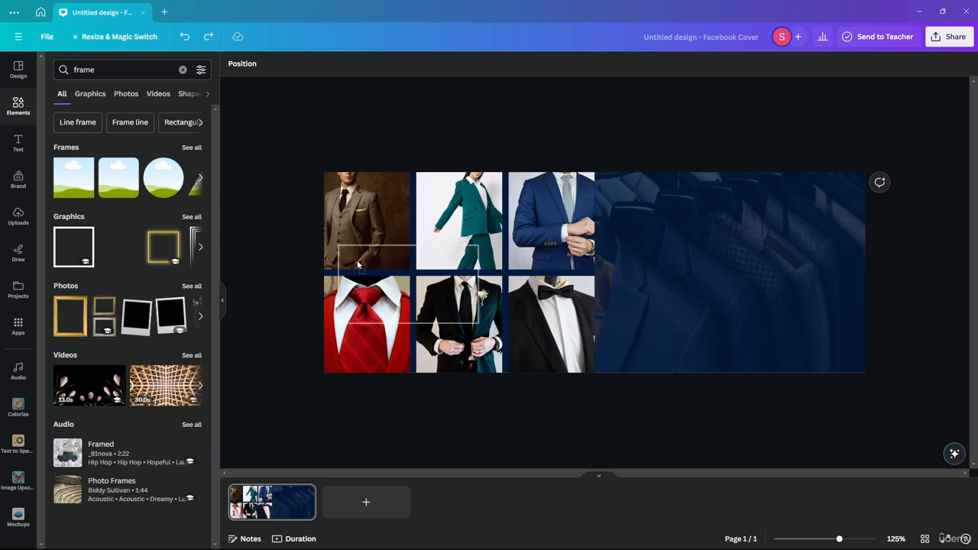
pyautogui.moveTo(357, 266); pyautogui.dragTo(357, 266)
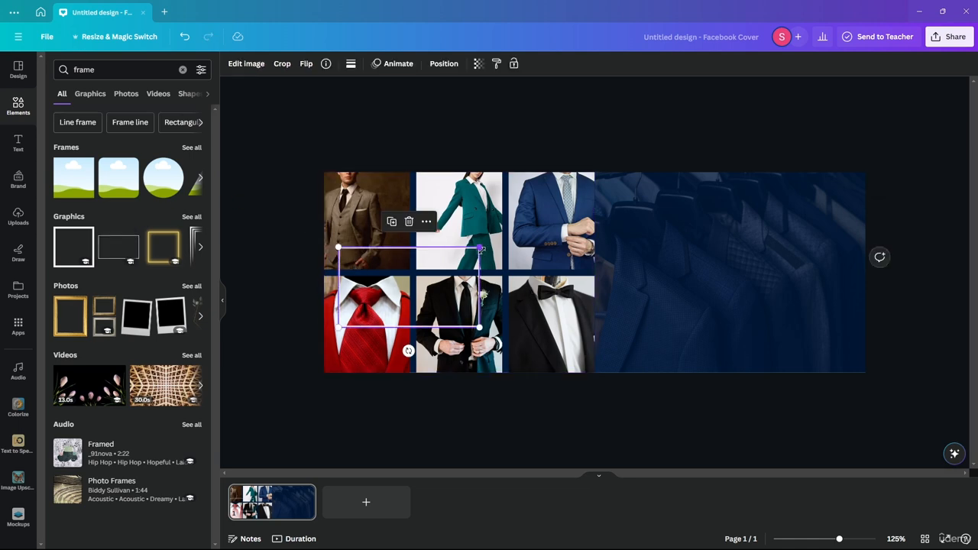
pyautogui.moveTo(479, 247); pyautogui.dragTo(643, 232)
pyautogui.press('Delete')
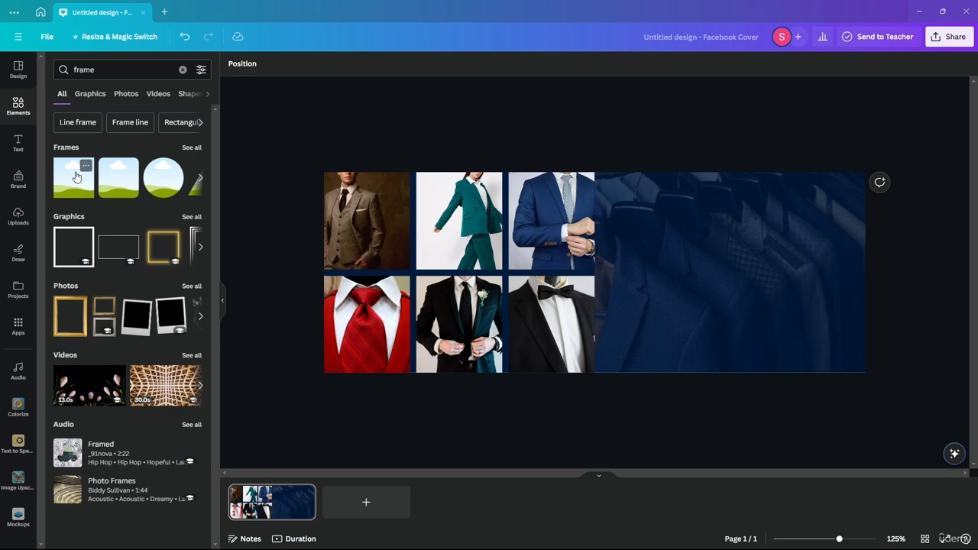
# Step: Add a square shape and stretch it to cover the entire Facebook cover
pyautogui.click(21, 109)
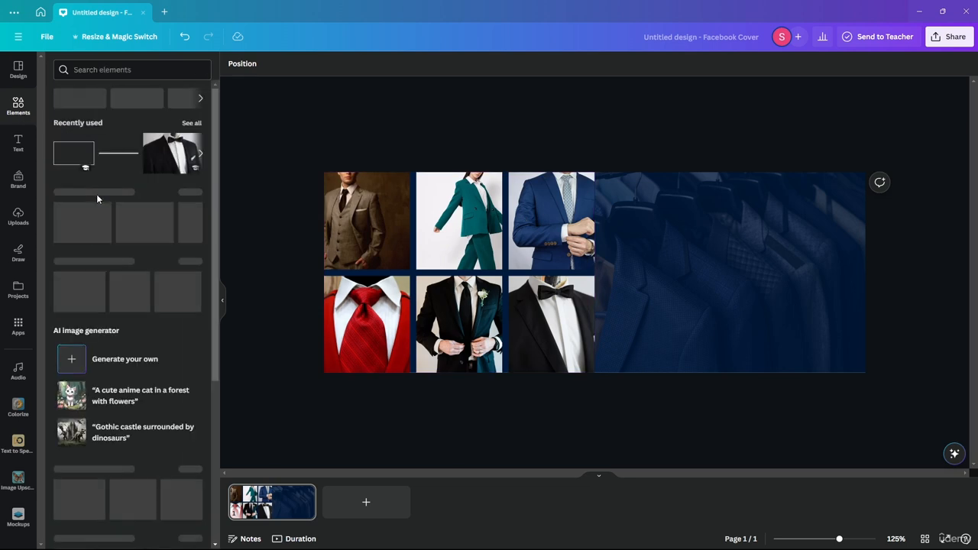
pyautogui.moveTo(436, 253); pyautogui.dragTo(865, 202)
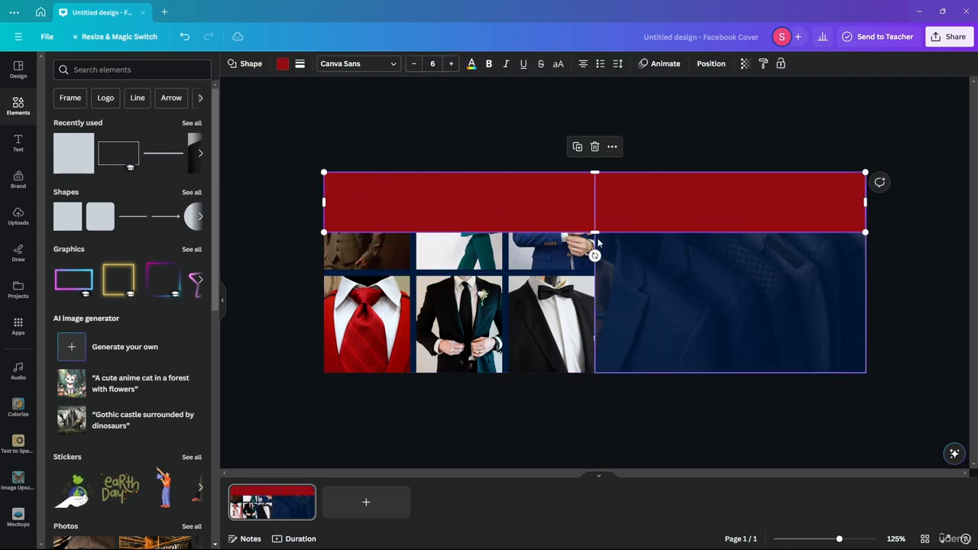
pyautogui.moveTo(595, 233); pyautogui.dragTo(593, 374)
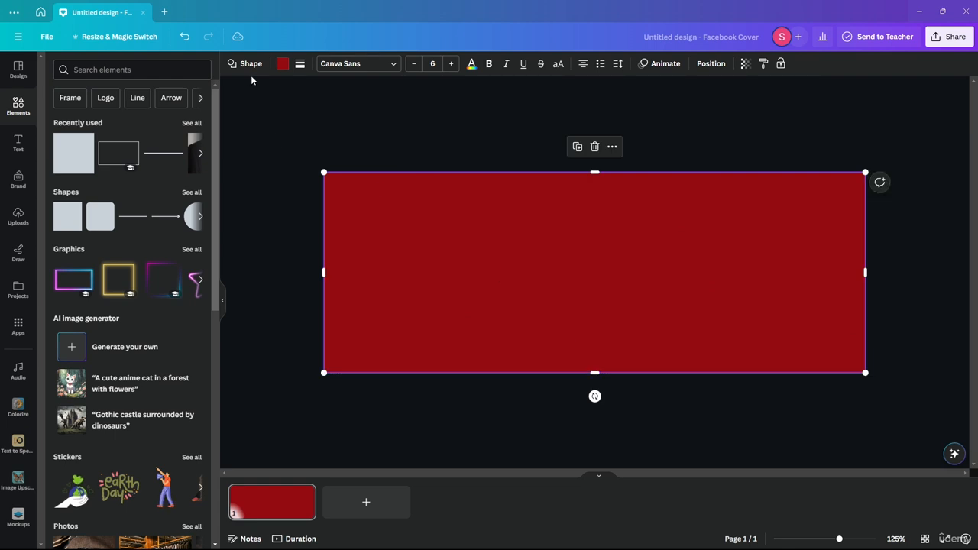
# Step: Make the full-cover rectangle's fill transparent and give it a solid border with a weight of 15
pyautogui.click(281, 64)
pyautogui.click(82, 127)
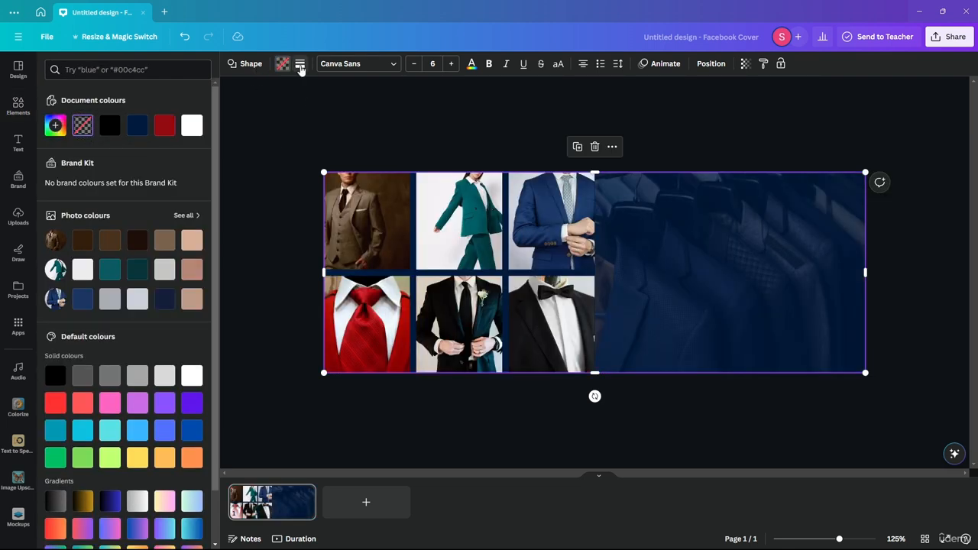
pyautogui.click(300, 65)
pyautogui.click(344, 98)
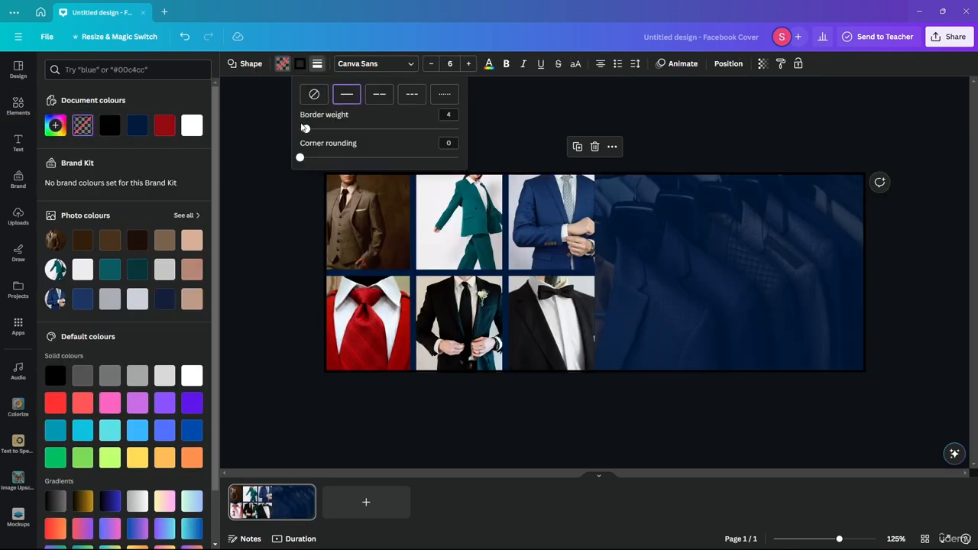
pyautogui.moveTo(306, 129); pyautogui.dragTo(328, 158)
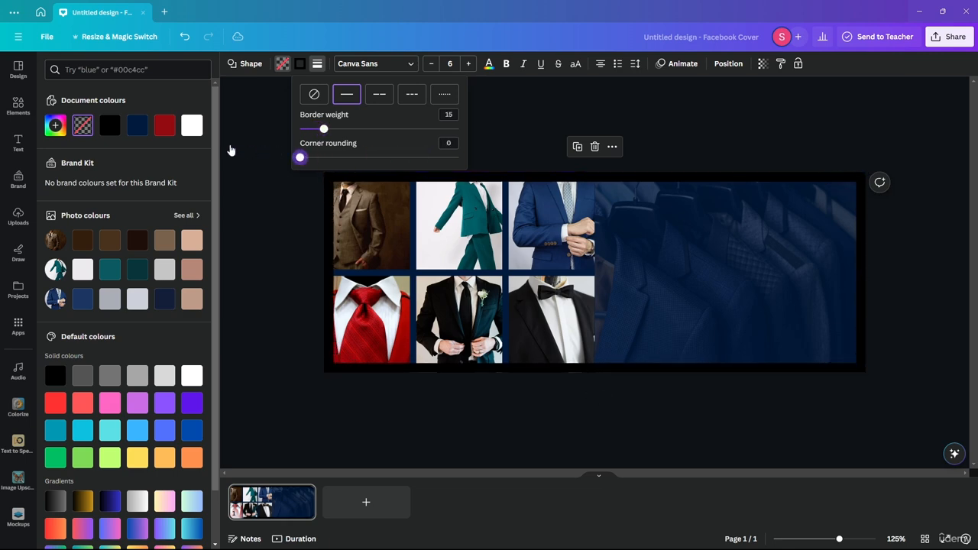
pyautogui.moveTo(231, 150); pyautogui.dragTo(211, 142)
# Step: Recolor the rectangle's border with the navy document colour #001a3d
pyautogui.click(300, 63)
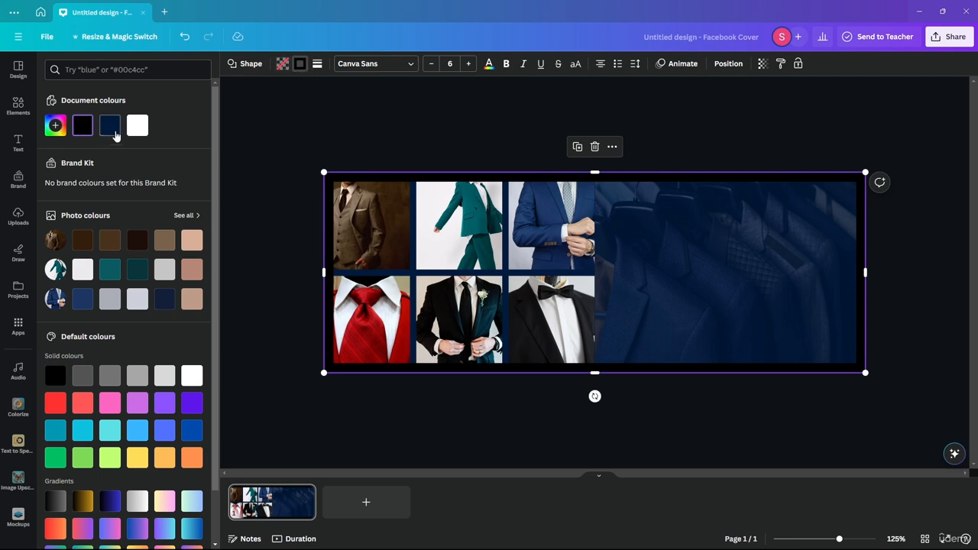
pyautogui.click(136, 125)
pyautogui.click(110, 126)
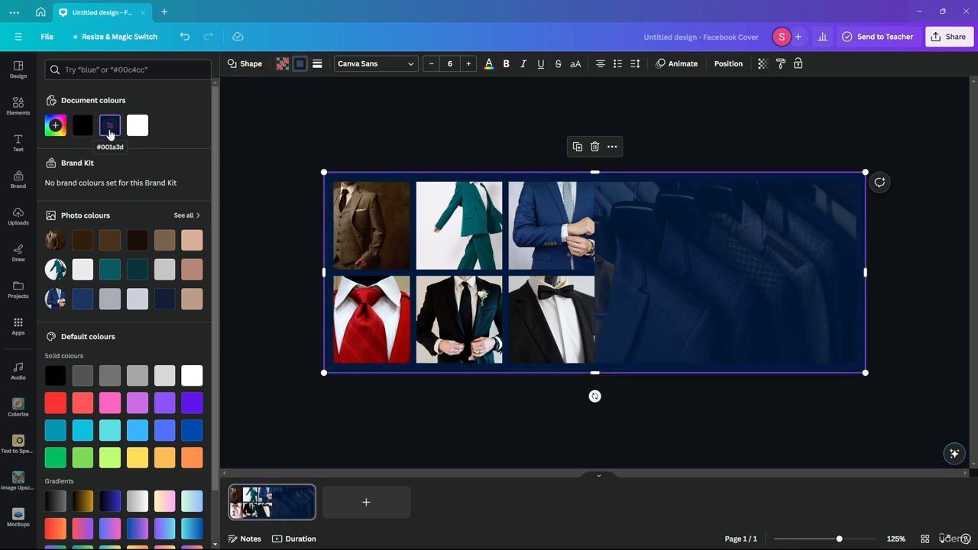
pyautogui.click(263, 178)
pyautogui.click(265, 173)
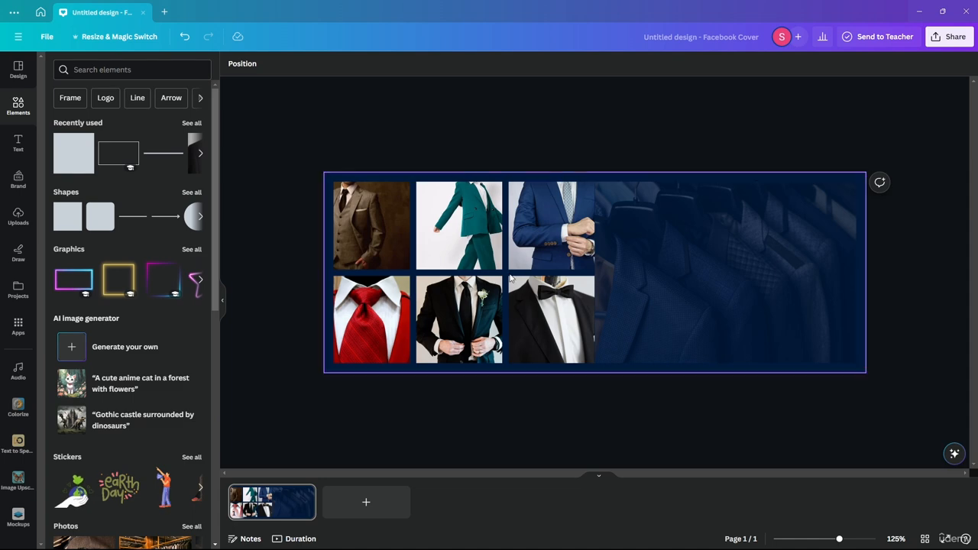
pyautogui.scroll(1, 568, 410)
pyautogui.scroll(-3, 570, 393)
pyautogui.scroll(2, 565, 390)
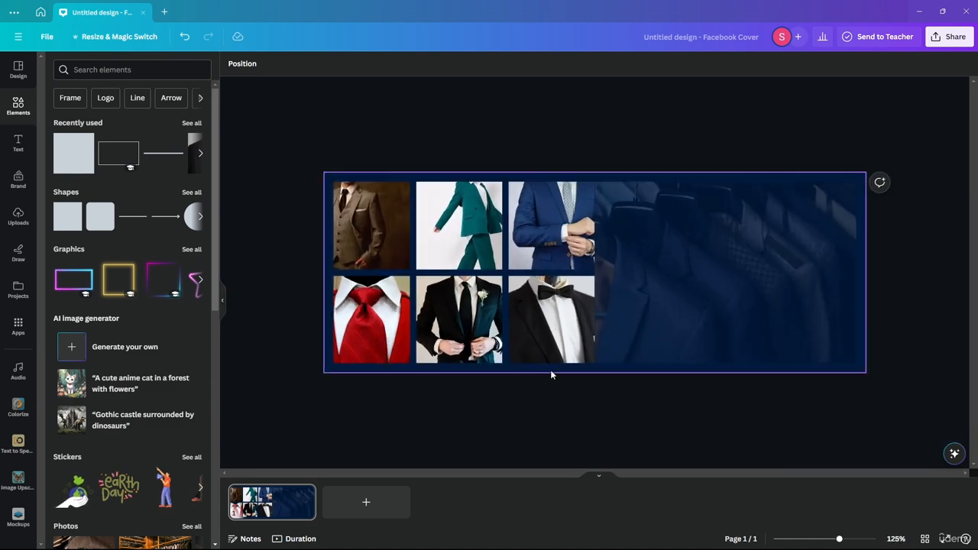
pyautogui.scroll(-2, 444, 386)
pyautogui.scroll(2, 444, 386)
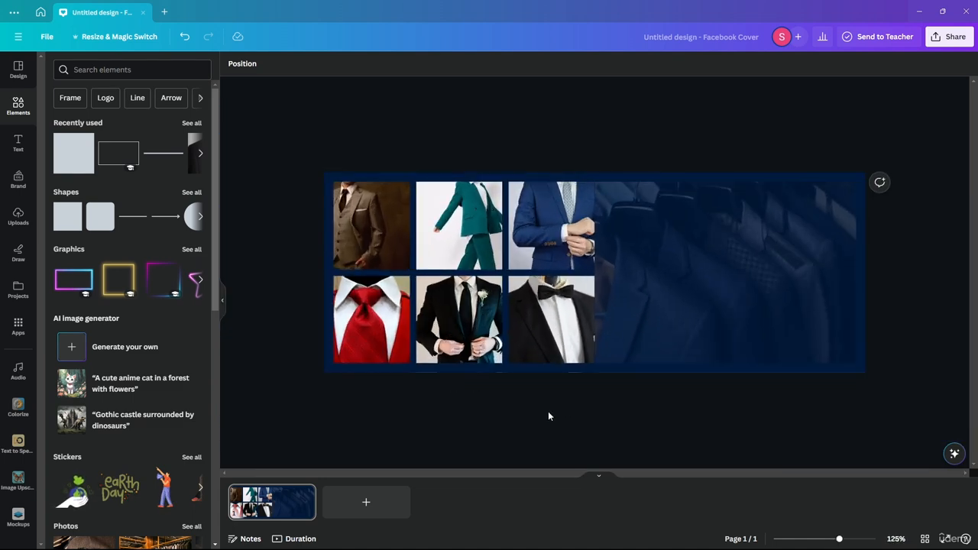
# Step: Add the recently used neon LINK IN BIO text to the cover and shrink it to about size 18.3
pyautogui.click(18, 142)
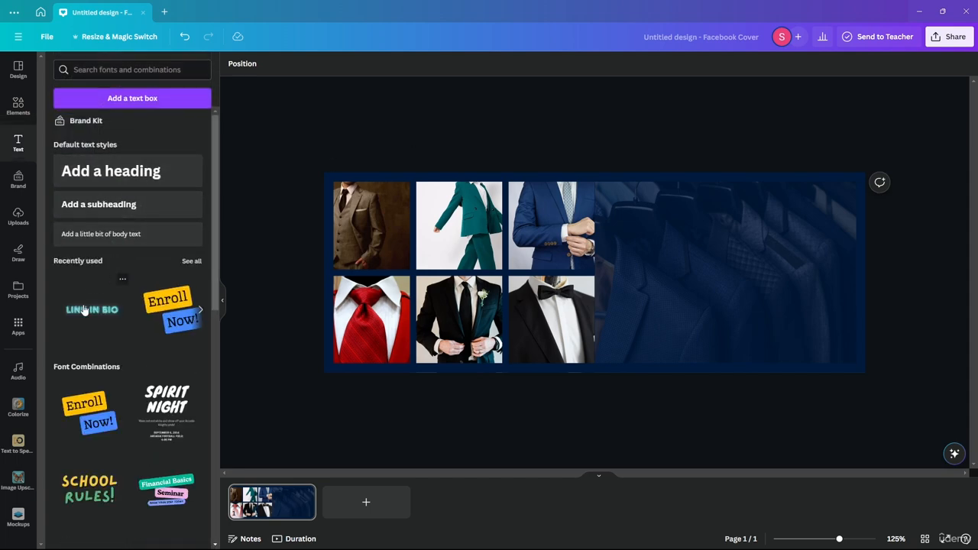
pyautogui.moveTo(84, 312); pyautogui.dragTo(593, 336)
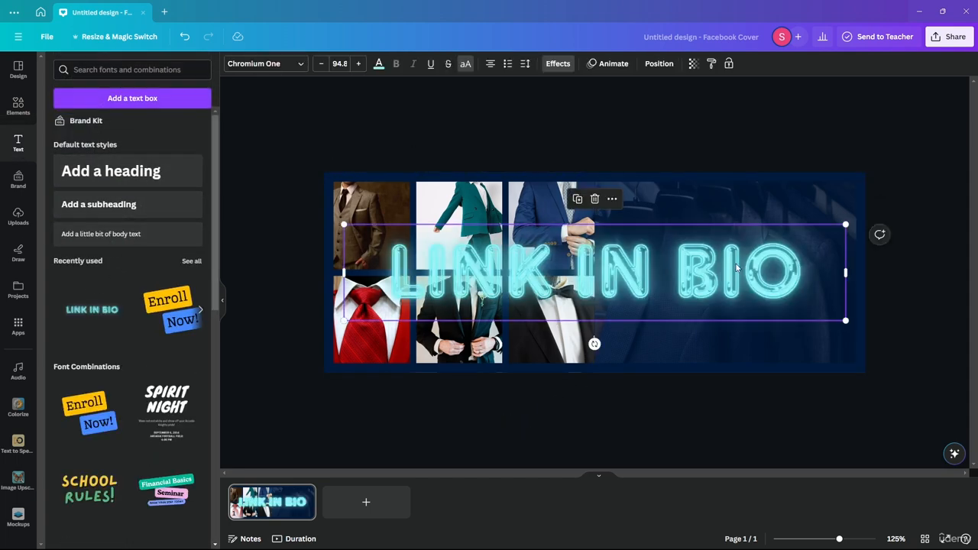
pyautogui.moveTo(845, 322); pyautogui.dragTo(444, 233)
# Step: Replace BIO in the neon text so that it reads LINK IN PINNED POST
pyautogui.doubleClick(419, 234)
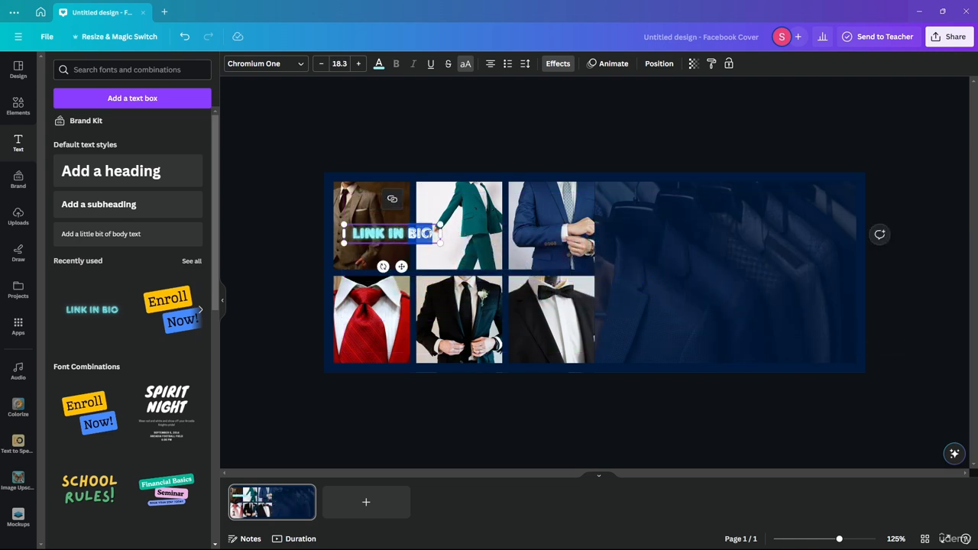
pyautogui.press('BackSpace')
pyautogui.write('PINNED POST')
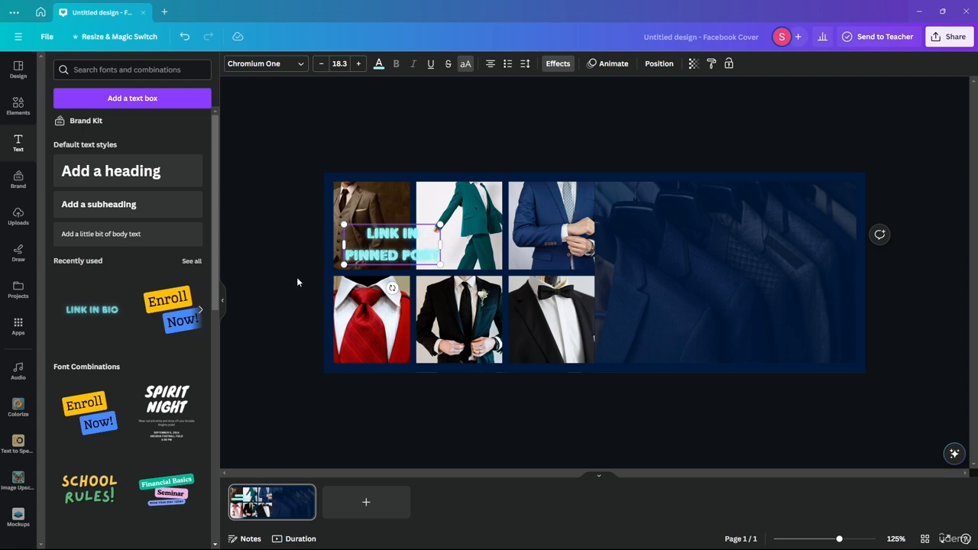
pyautogui.click(297, 282)
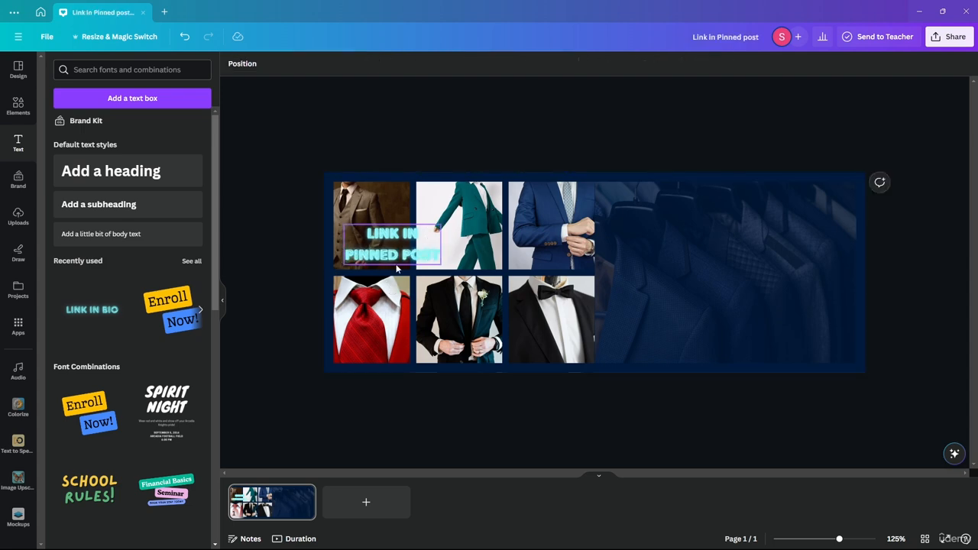
# Step: Place the neon text in the cover's lower-right corner as a single line at about size 9.3
pyautogui.moveTo(389, 247); pyautogui.dragTo(804, 341)
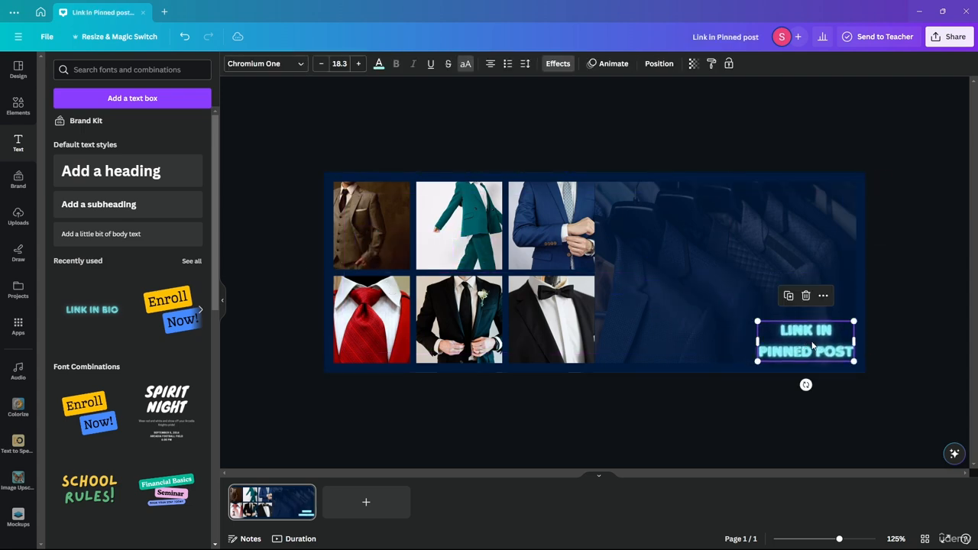
pyautogui.scroll(3, 880, 386)
pyautogui.moveTo(849, 391); pyautogui.dragTo(842, 392)
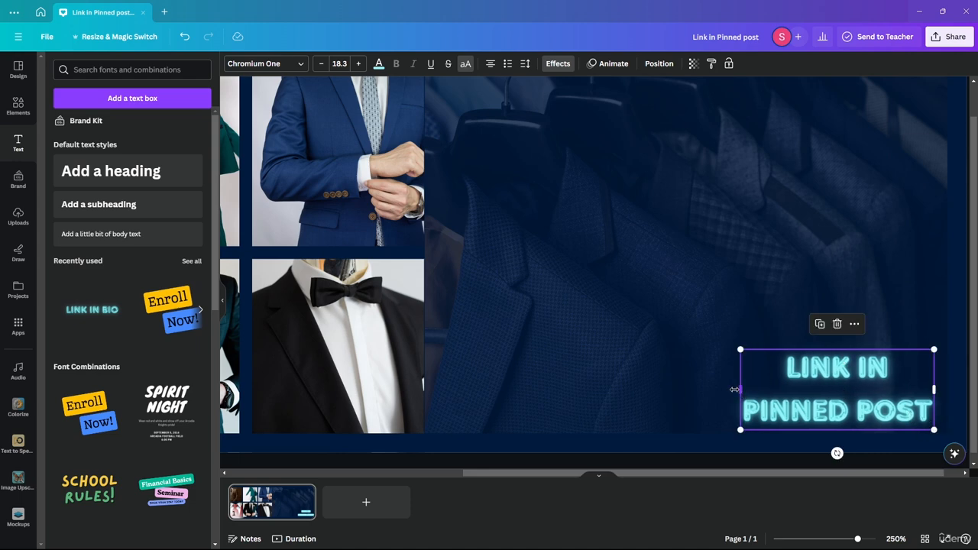
pyautogui.moveTo(735, 390); pyautogui.dragTo(588, 390)
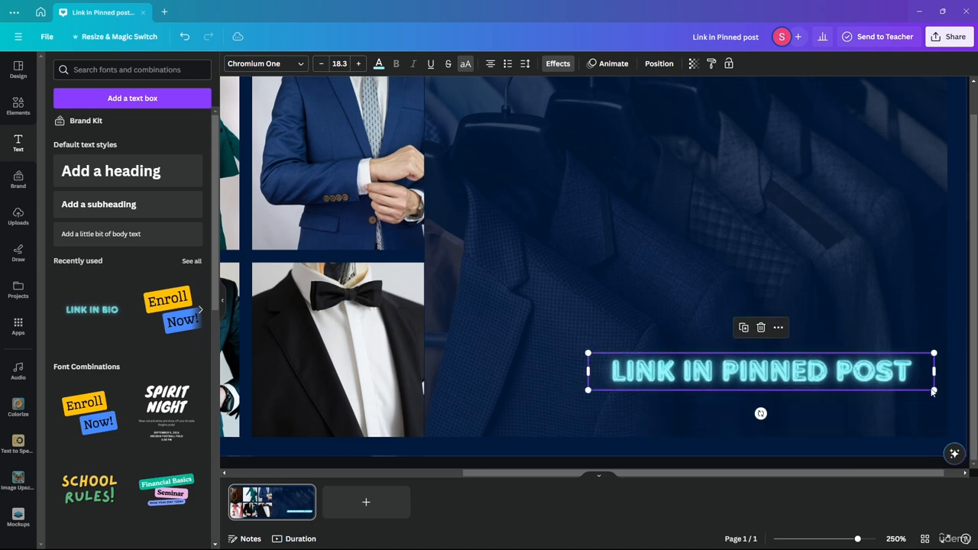
pyautogui.moveTo(933, 391); pyautogui.dragTo(872, 412)
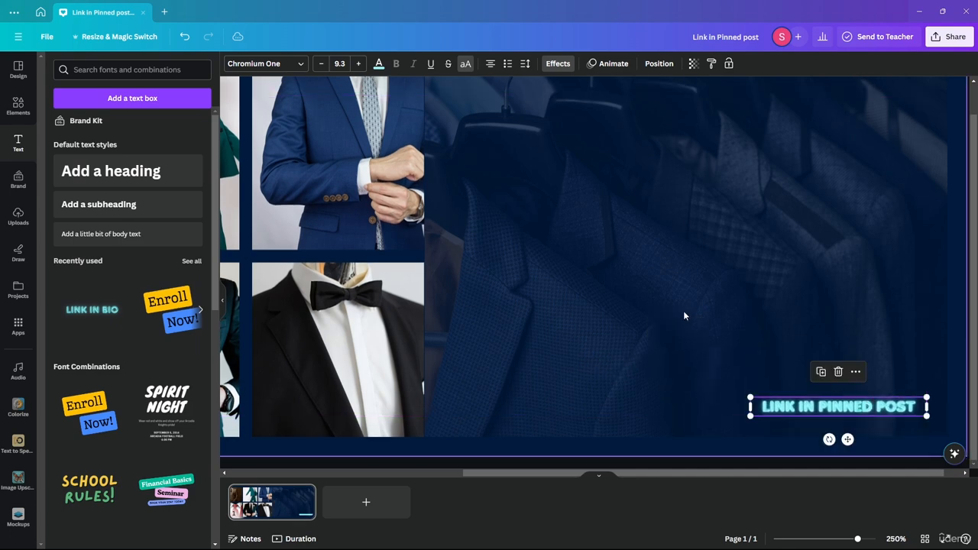
pyautogui.scroll(-1, 685, 316)
pyautogui.click(735, 459)
pyautogui.scroll(1, 804, 464)
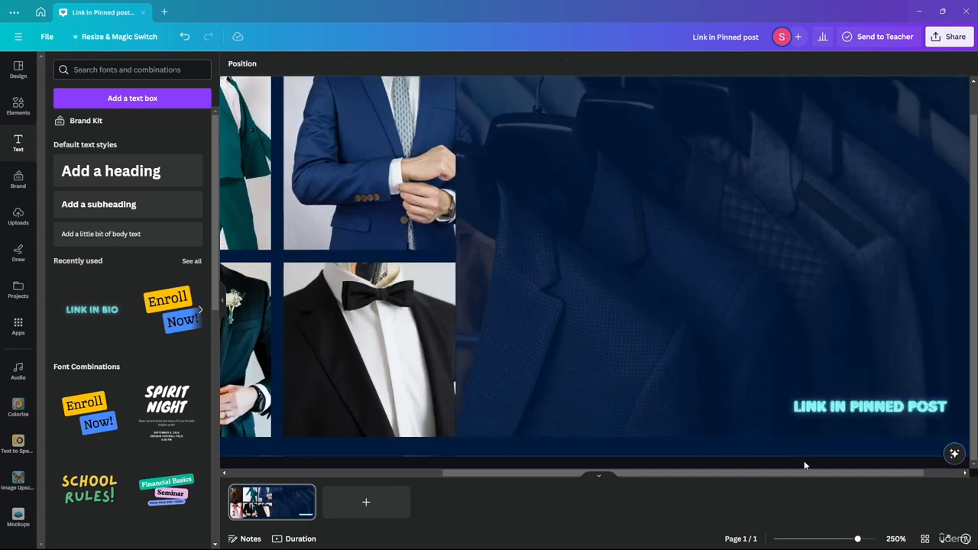
# Step: Add the recently used Enroll Now! text combination to the cover and replace Enroll with Get Your's
pyautogui.moveTo(163, 312); pyautogui.dragTo(463, 195)
pyautogui.click(76, 308)
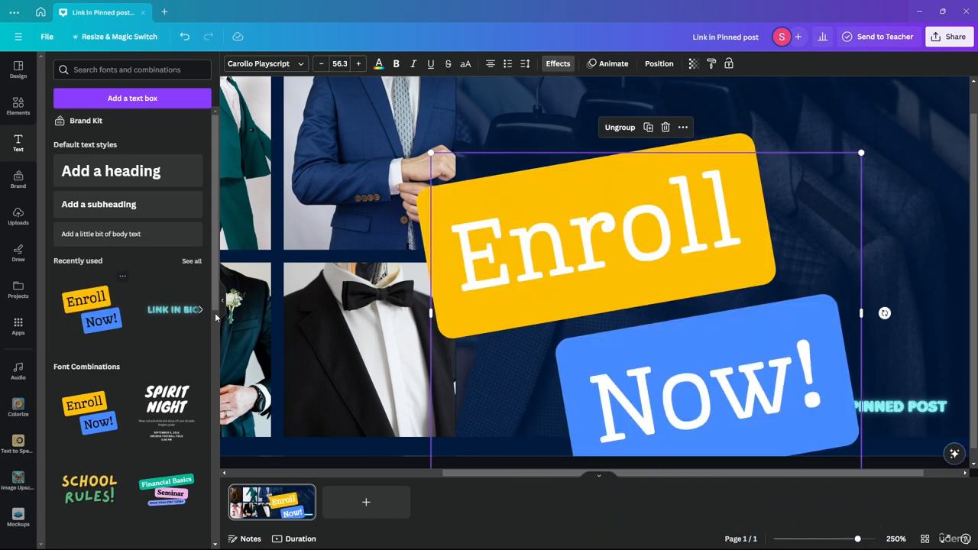
pyautogui.doubleClick(580, 257)
pyautogui.write('Ge')
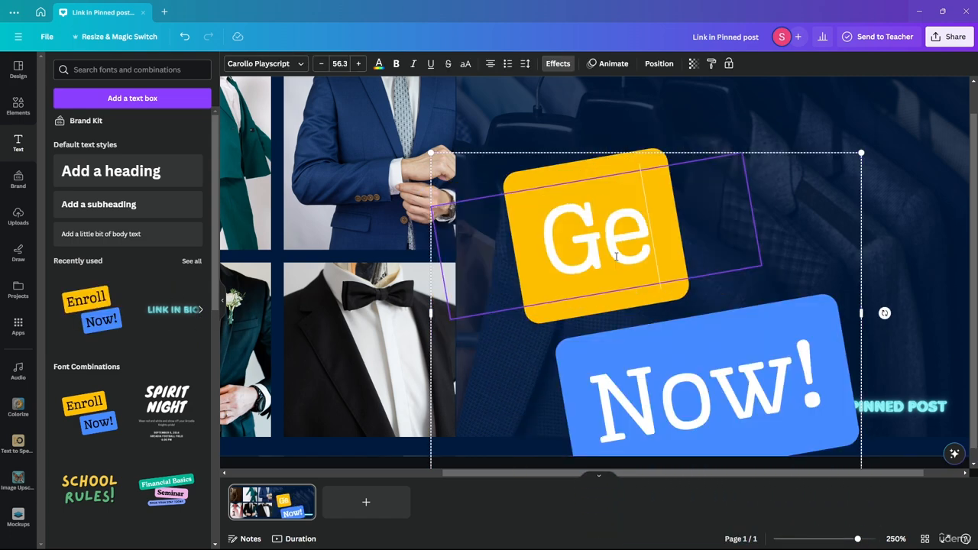
pyautogui.write('t Your')
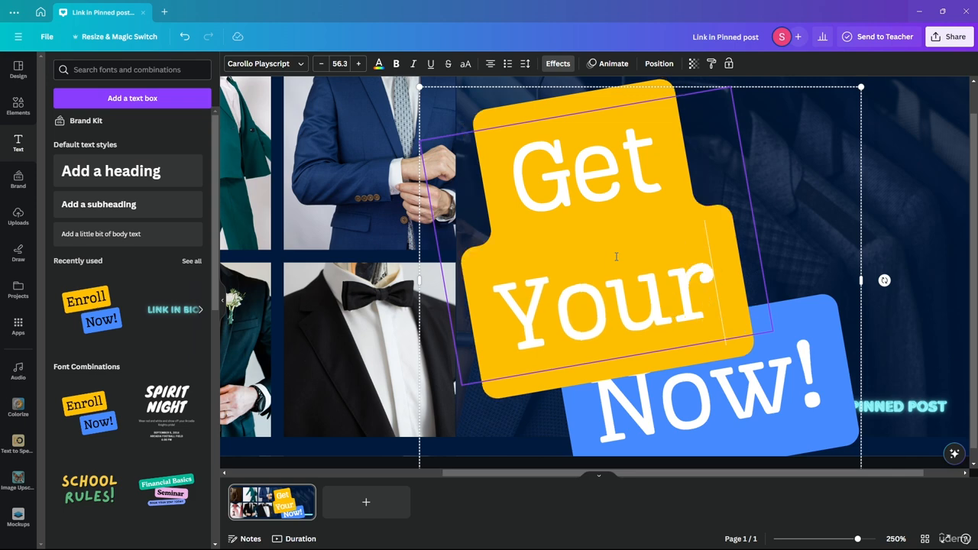
pyautogui.write("'s")
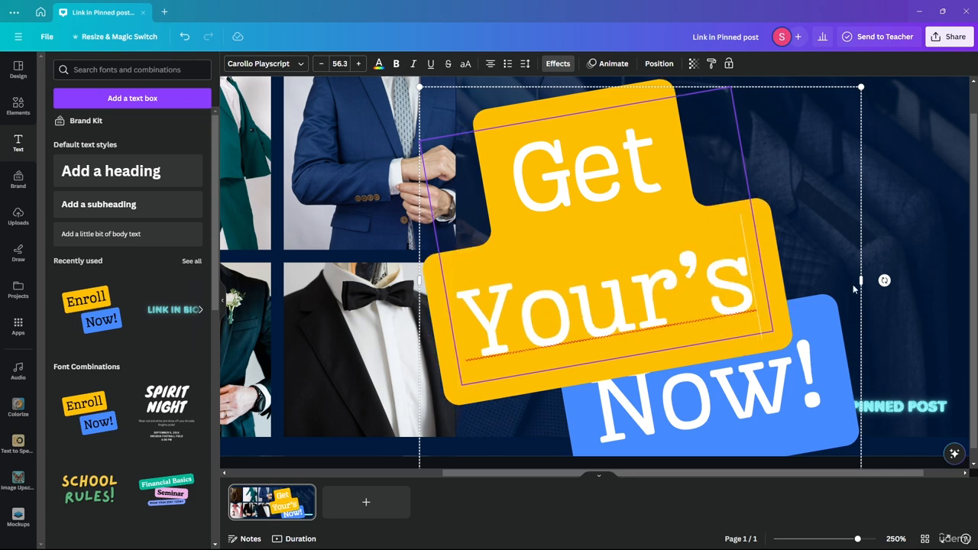
# Step: Widen the Get Your's Now! group until Get Your's fits on one line, and shrink it to about size 15.9
pyautogui.moveTo(863, 281); pyautogui.dragTo(972, 281)
pyautogui.scroll(-3, 734, 270)
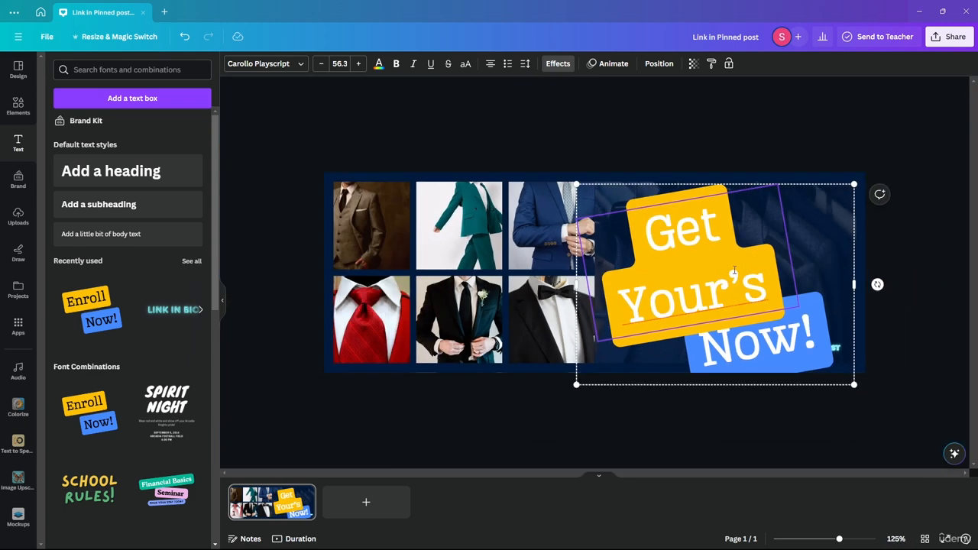
pyautogui.moveTo(576, 287); pyautogui.dragTo(432, 300)
pyautogui.moveTo(853, 207); pyautogui.dragTo(550, 341)
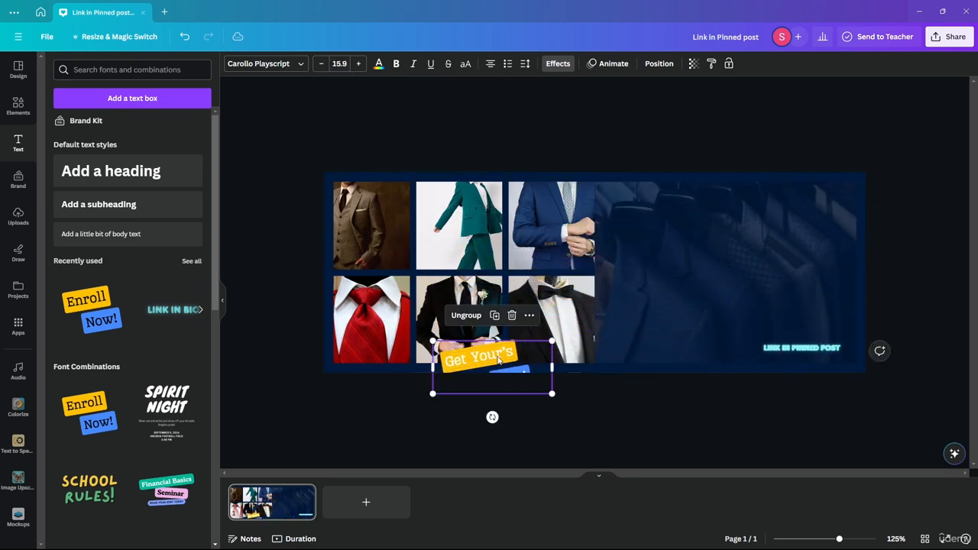
# Step: Move the Get Your's Now! group directly above the neon LINK IN PINNED POST text and shrink it to about size 14.4
pyautogui.moveTo(489, 359); pyautogui.dragTo(690, 327)
pyautogui.scroll(5, 795, 376)
pyautogui.scroll(5, 794, 376)
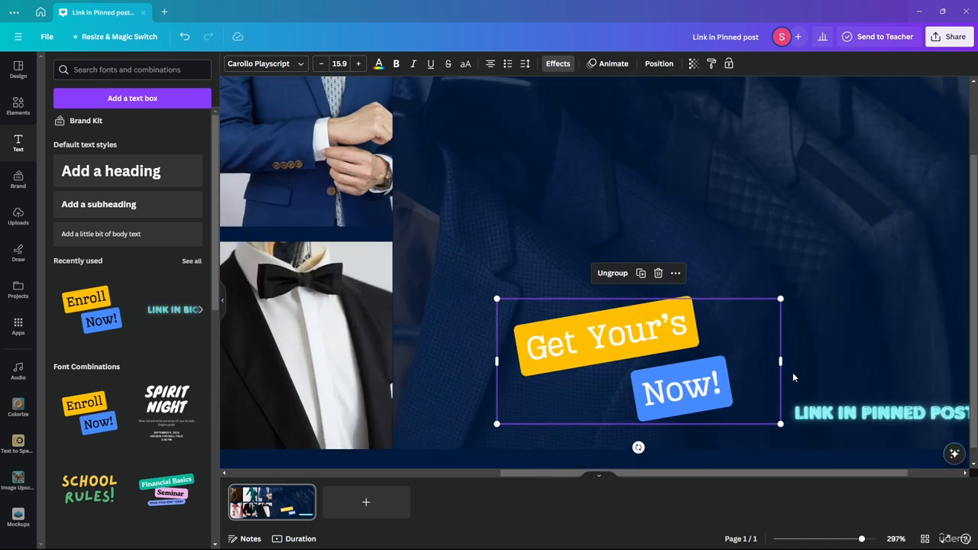
pyautogui.scroll(-3, 799, 295)
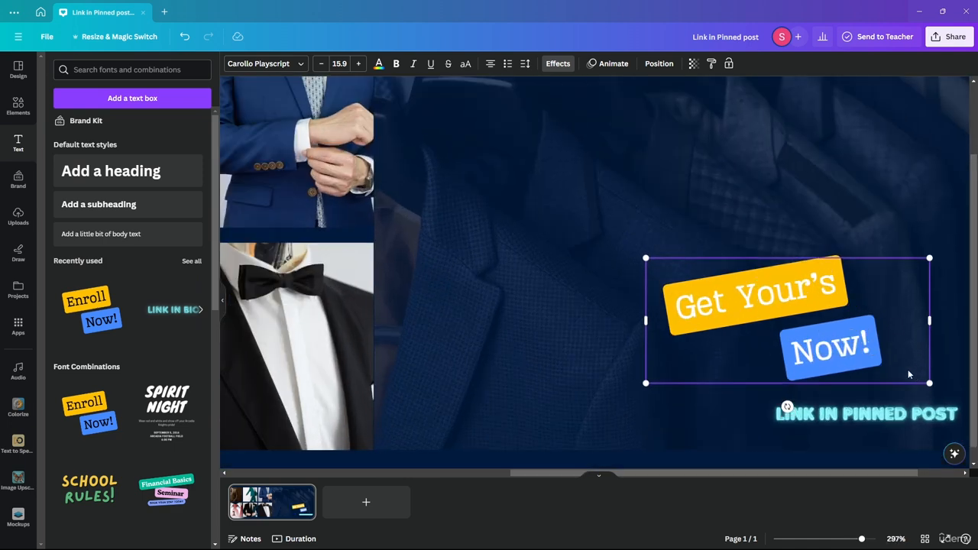
pyautogui.scroll(4, 899, 274)
pyautogui.scroll(-1, 736, 343)
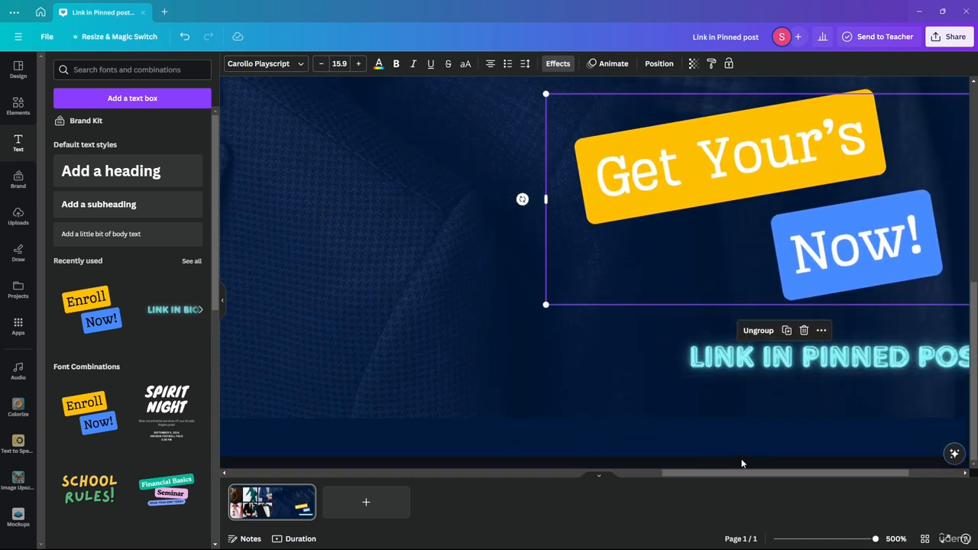
pyautogui.moveTo(748, 472); pyautogui.dragTo(801, 470)
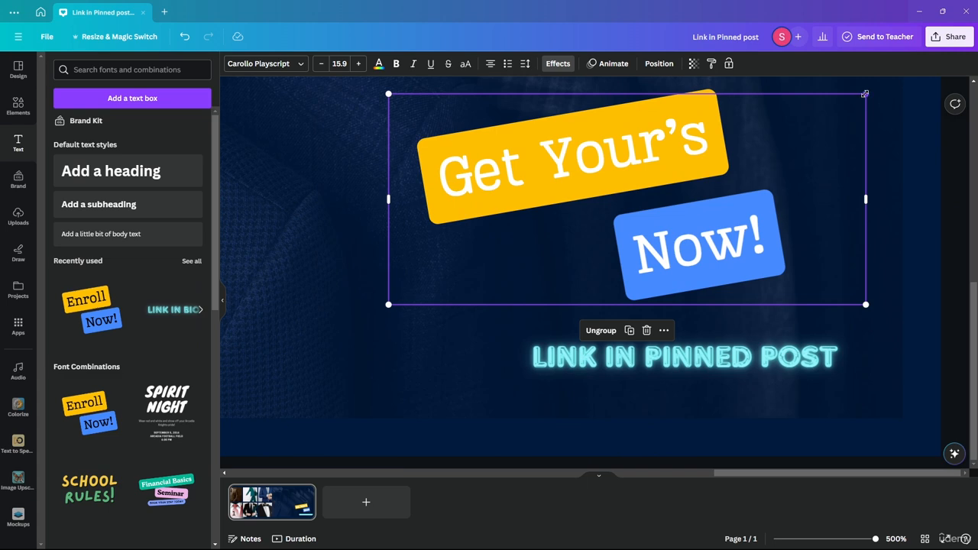
pyautogui.moveTo(861, 95); pyautogui.dragTo(827, 122)
pyautogui.moveTo(719, 180); pyautogui.dragTo(723, 257)
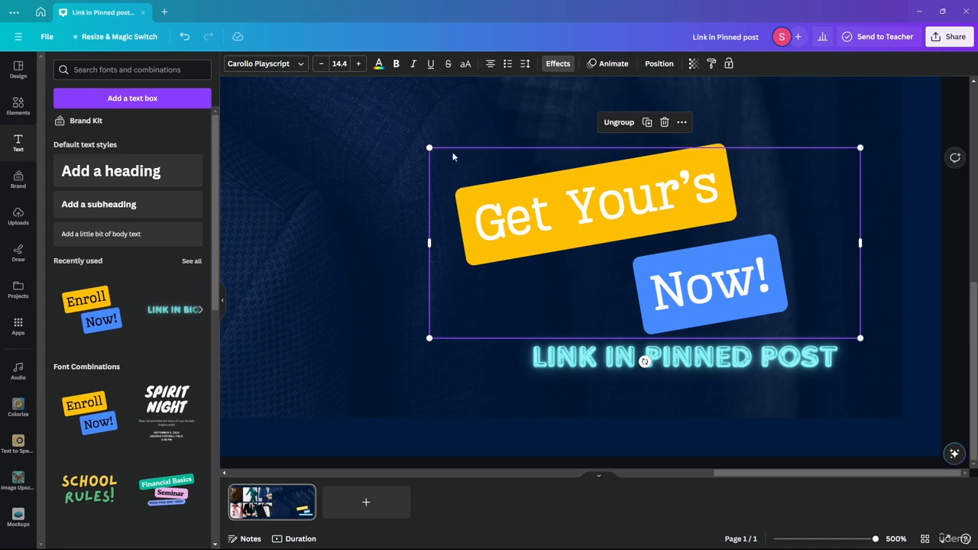
# Step: Resize the Get Your's Now! group to about size 12.6 and line it up over the neon text
pyautogui.moveTo(429, 148); pyautogui.dragTo(520, 188)
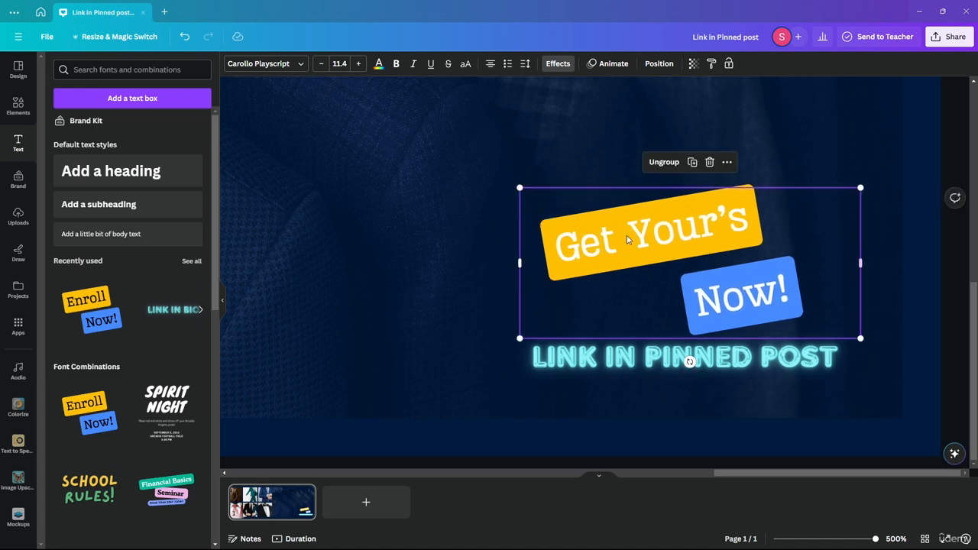
pyautogui.moveTo(640, 241); pyautogui.dragTo(680, 244)
pyautogui.moveTo(556, 189); pyautogui.dragTo(517, 173)
pyautogui.scroll(-2, 638, 344)
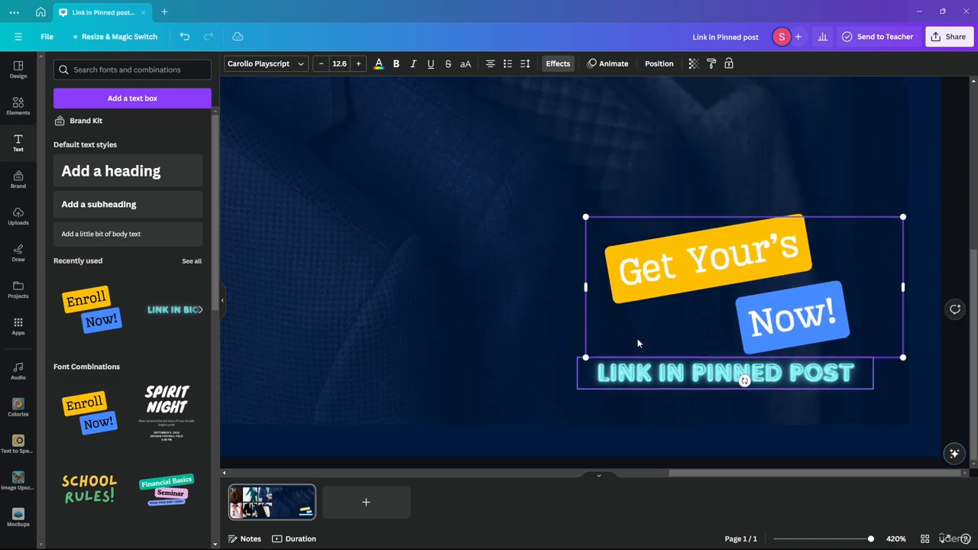
pyautogui.scroll(-5, 640, 340)
pyautogui.click(739, 206)
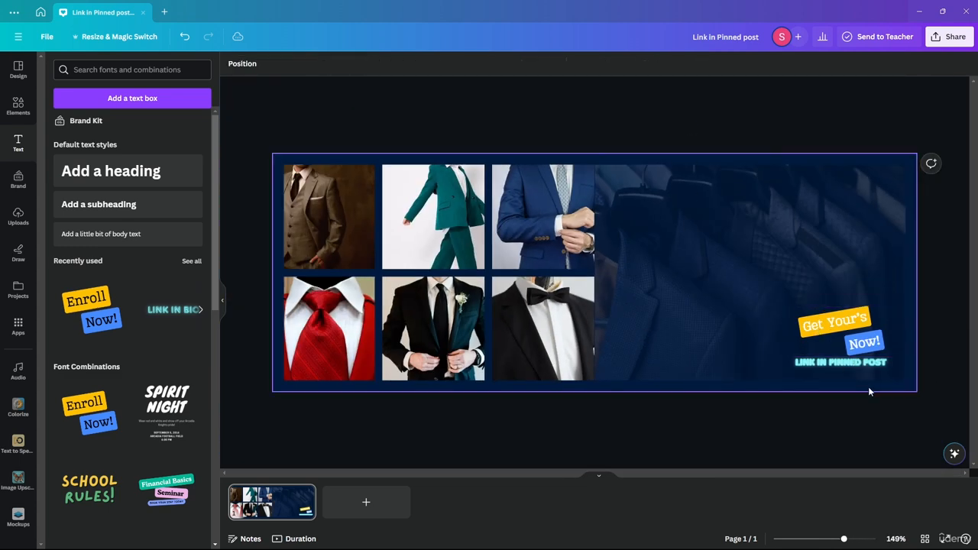
pyautogui.scroll(5, 867, 336)
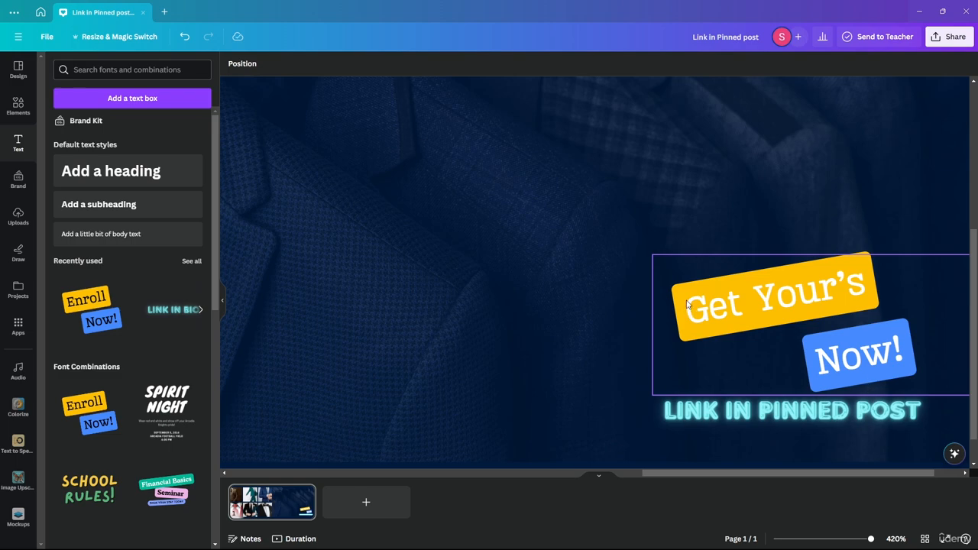
pyautogui.scroll(-5, 687, 303)
pyautogui.scroll(4, 780, 325)
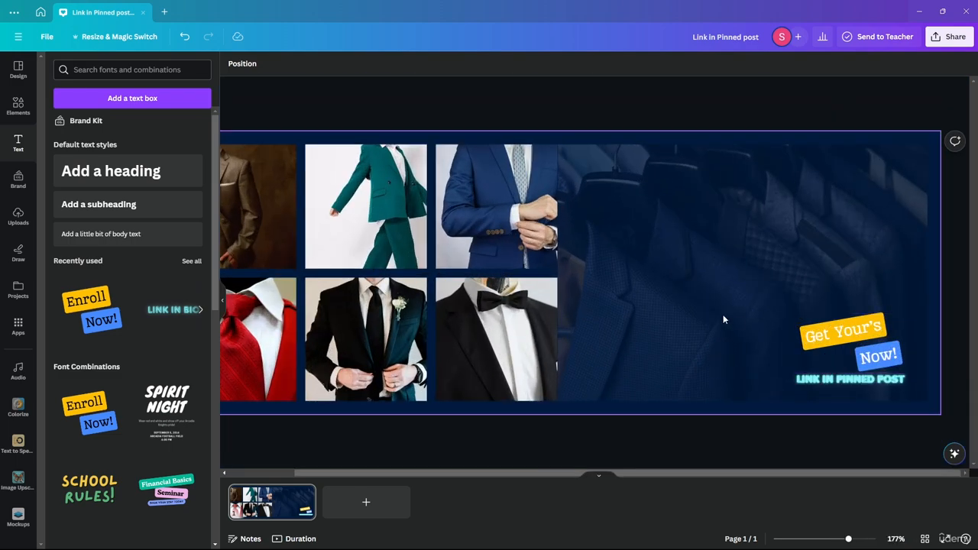
pyautogui.scroll(-2, 715, 313)
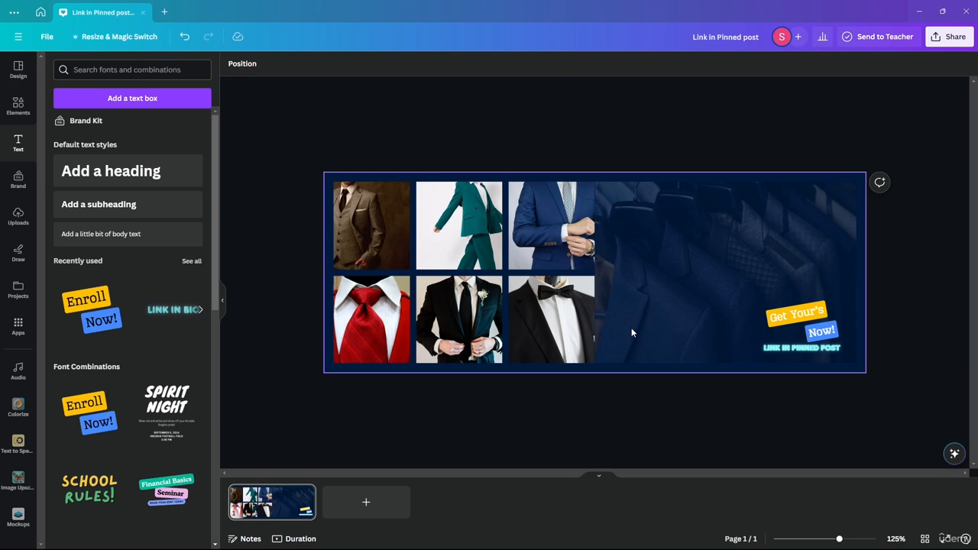
pyautogui.scroll(3, 807, 414)
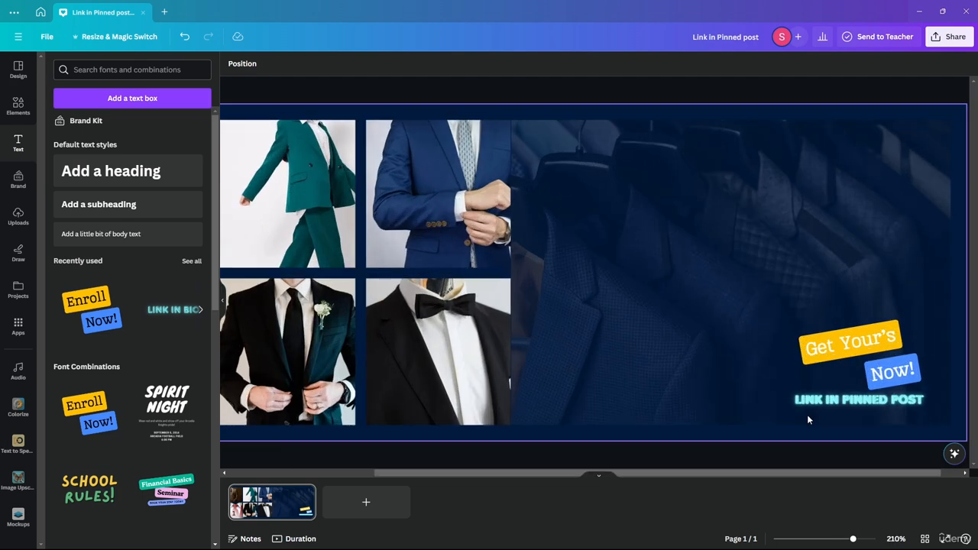
pyautogui.scroll(-2, 807, 415)
pyautogui.click(130, 188)
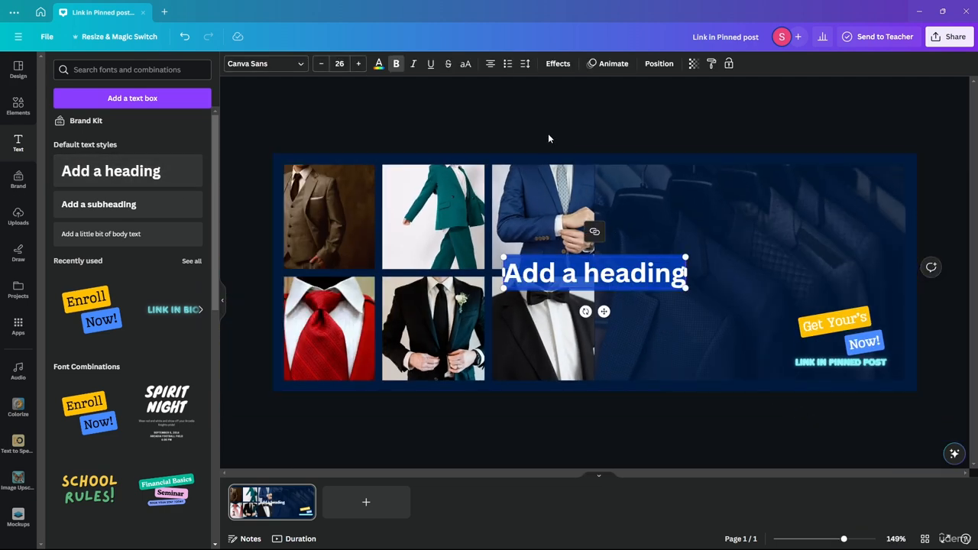
pyautogui.click(608, 279)
pyautogui.press('Delete')
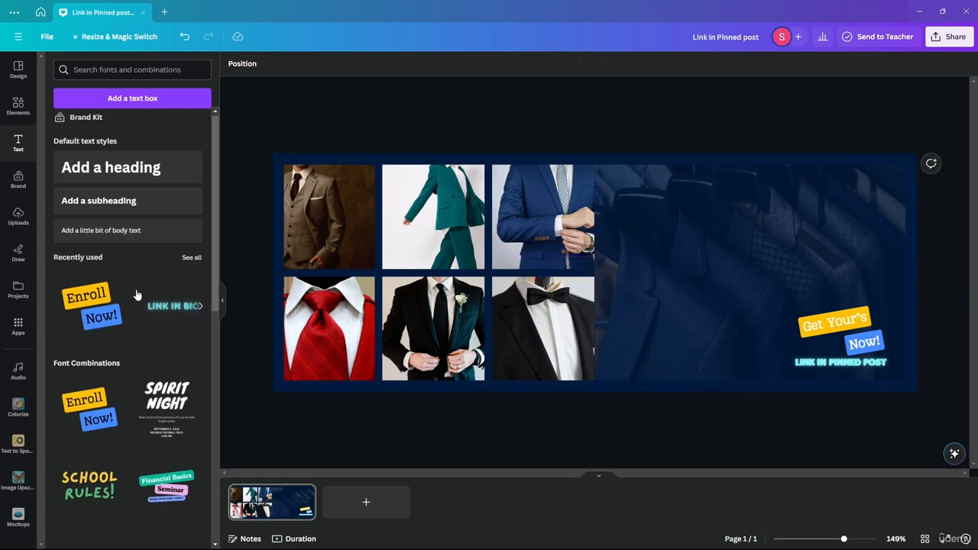
# Step: Find the PLANET ARCADIA glitch-style text among the font combinations and add it to the cover
pyautogui.scroll(-5, 131, 283)
pyautogui.scroll(-6, 118, 286)
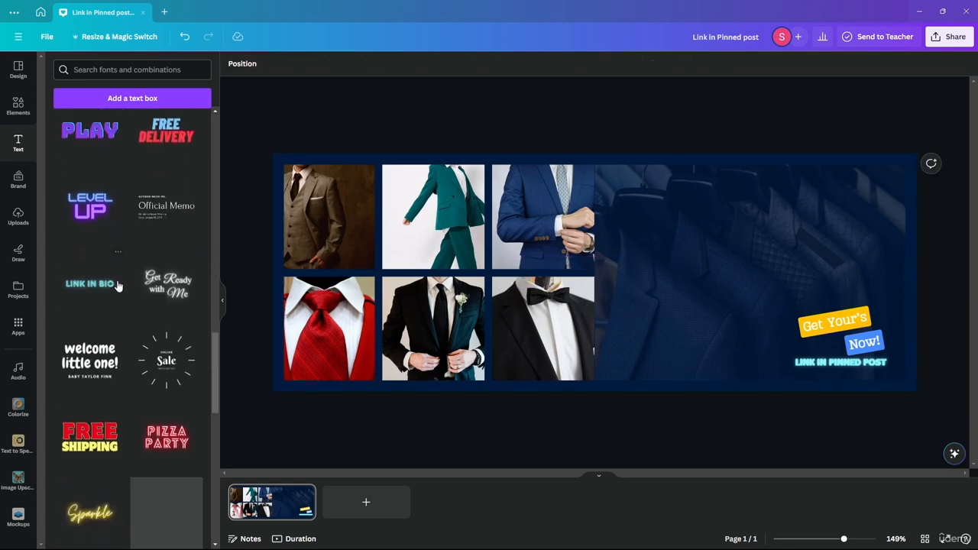
pyautogui.scroll(2, 117, 285)
pyautogui.scroll(-7, 117, 286)
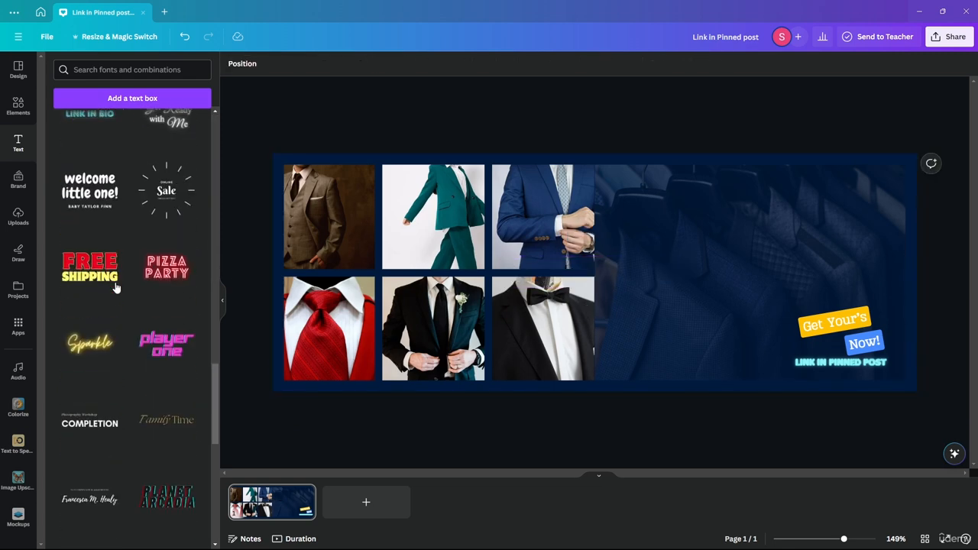
pyautogui.moveTo(518, 259); pyautogui.dragTo(508, 254)
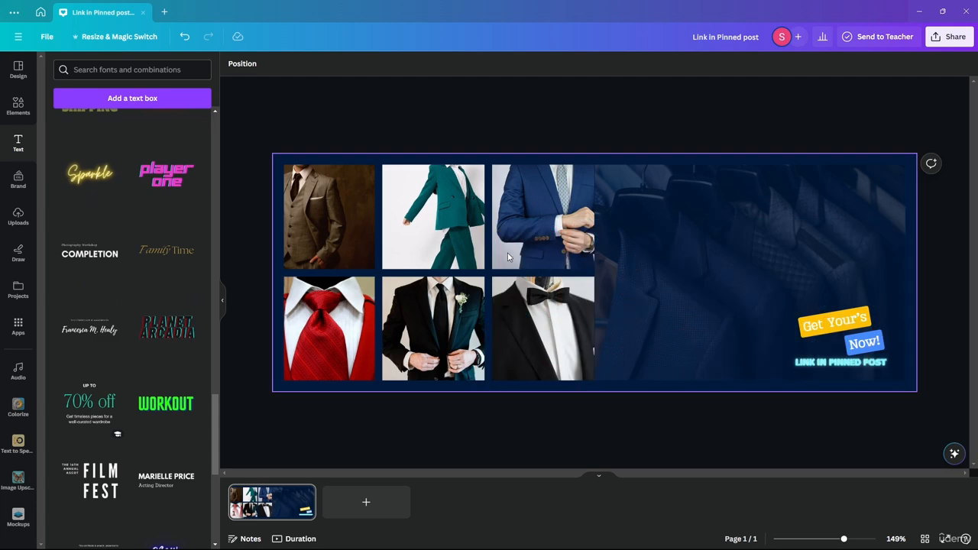
pyautogui.click(167, 327)
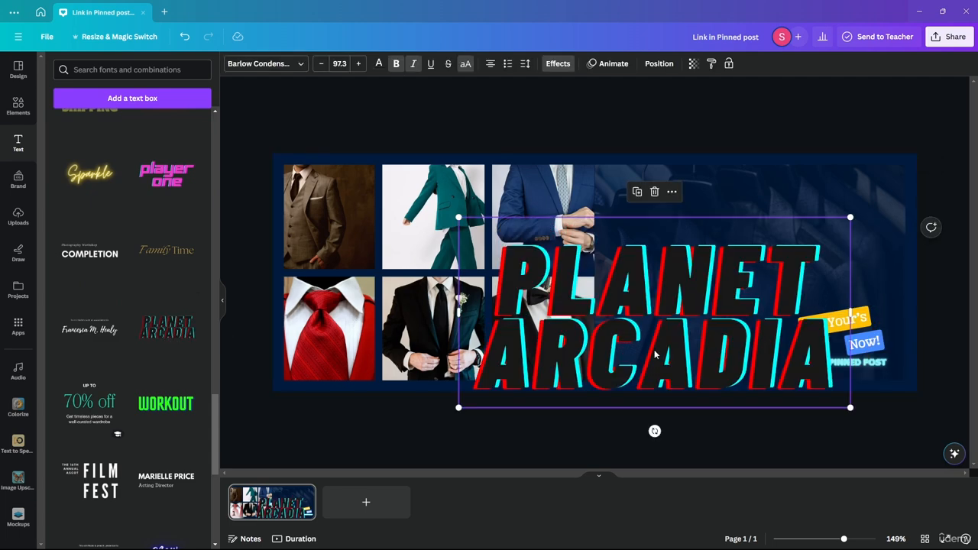
# Step: Replace all of the PLANET ARCADIA text with OX01
pyautogui.doubleClick(696, 349)
pyautogui.hotkey('ctrl', 'a')
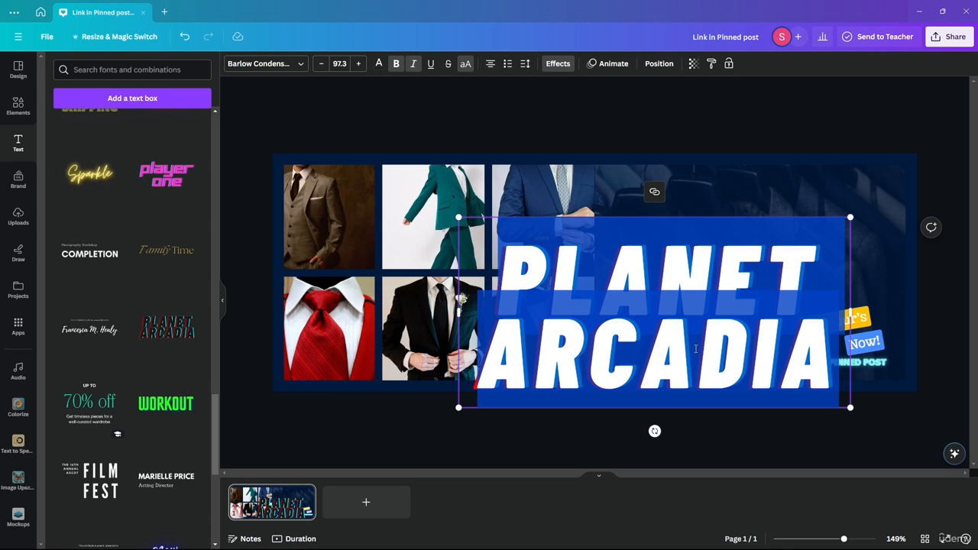
pyautogui.press('BackSpace')
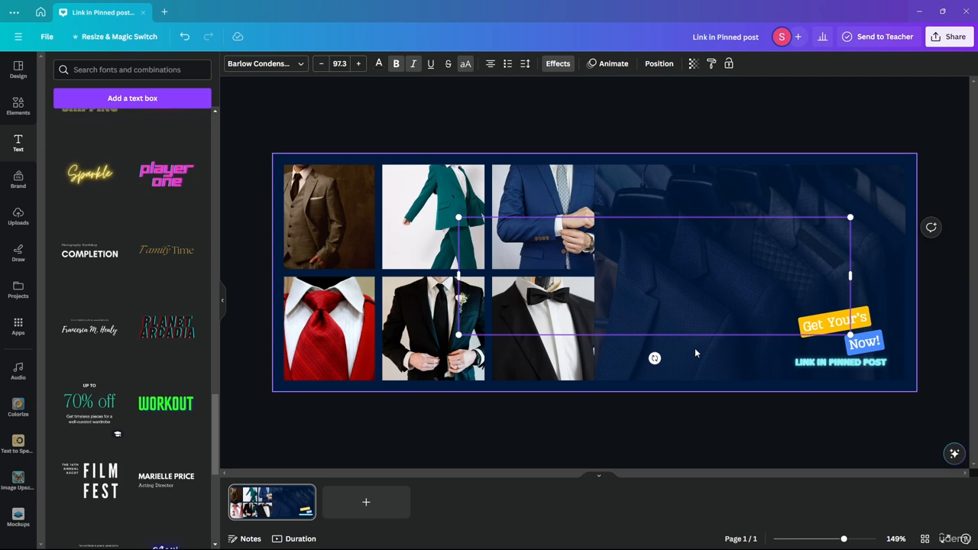
pyautogui.write('5')
pyautogui.press('BackSpace')
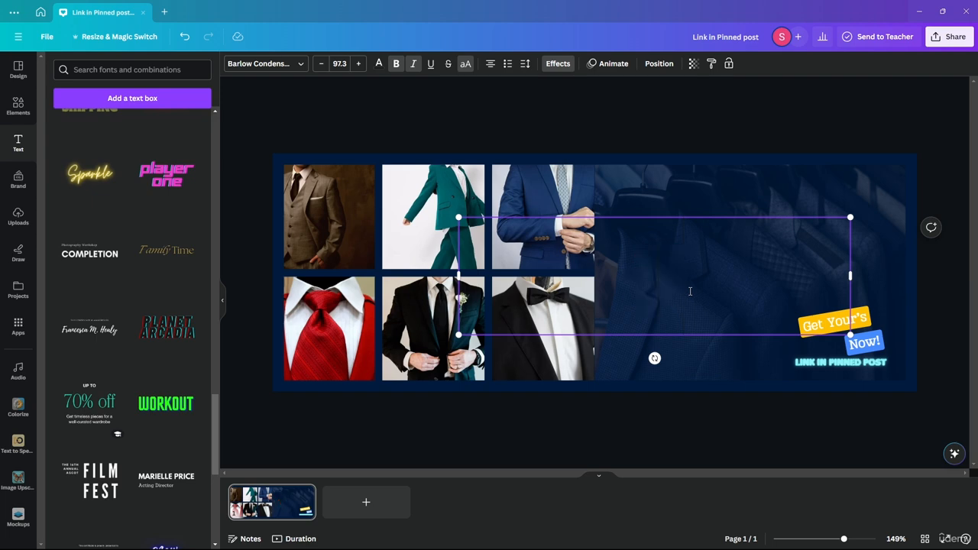
pyautogui.write('OX')
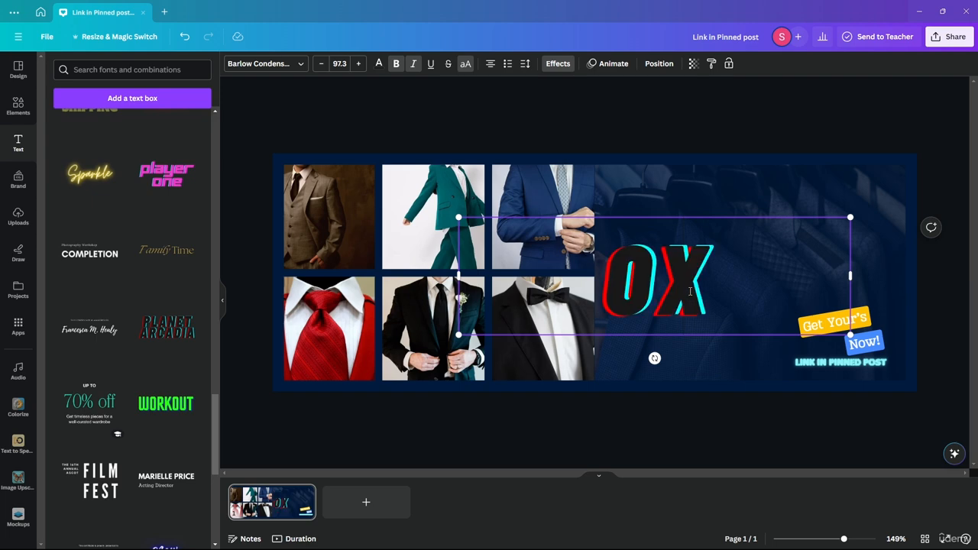
pyautogui.write('01')
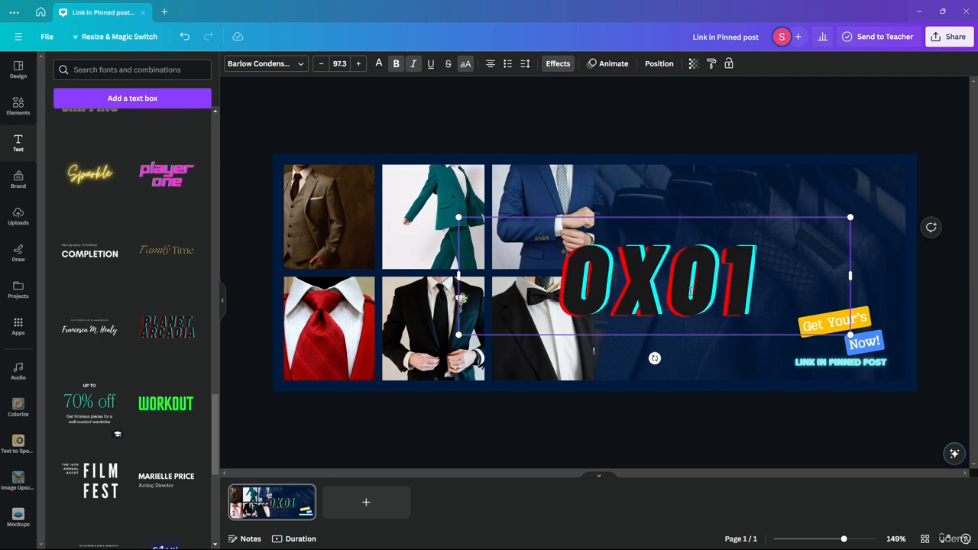
# Step: Shrink the OX01 text to about size 34.4, place it in the faded suit photo's upper-left corner and narrow its text box
pyautogui.keyDown('ctrl'); pyautogui.scroll(5, 820, 347); pyautogui.keyUp('ctrl')
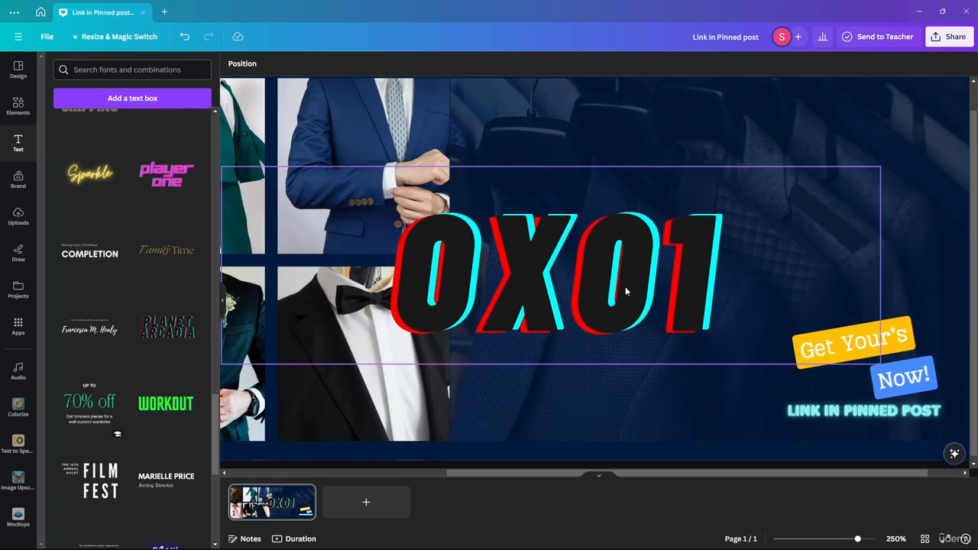
pyautogui.moveTo(880, 364); pyautogui.dragTo(455, 236)
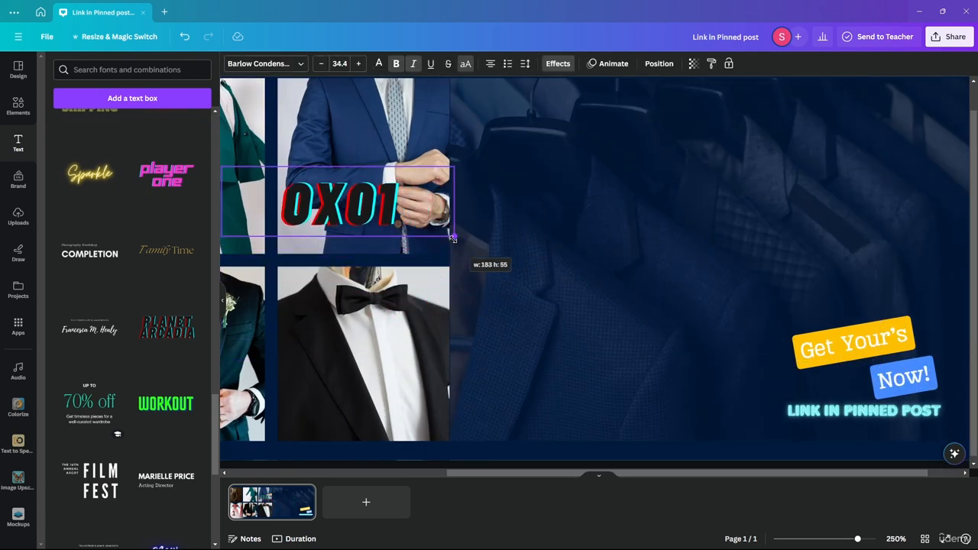
pyautogui.moveTo(405, 201); pyautogui.dragTo(685, 153)
pyautogui.keyDown('ctrl'); pyautogui.scroll(-4, 718, 202); pyautogui.keyUp('ctrl')
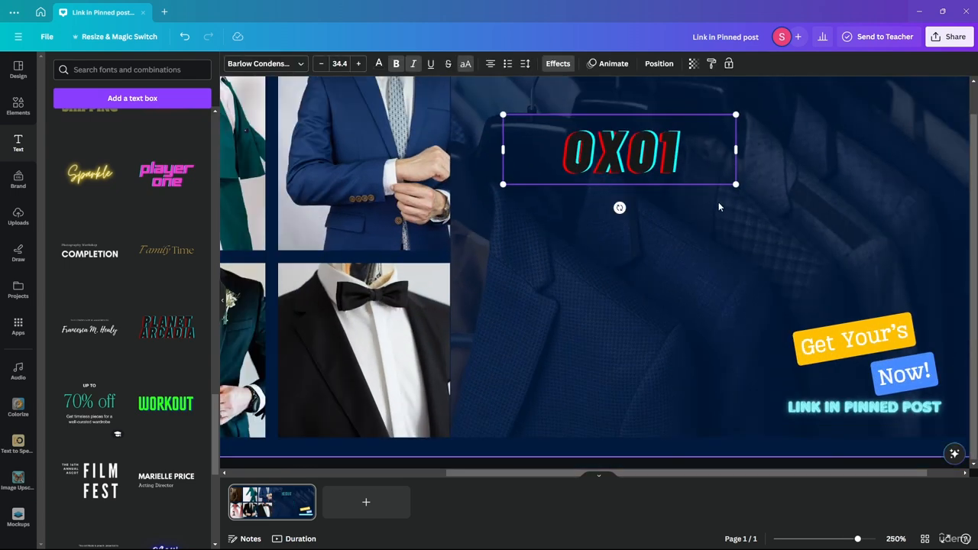
pyautogui.moveTo(702, 208); pyautogui.dragTo(667, 190)
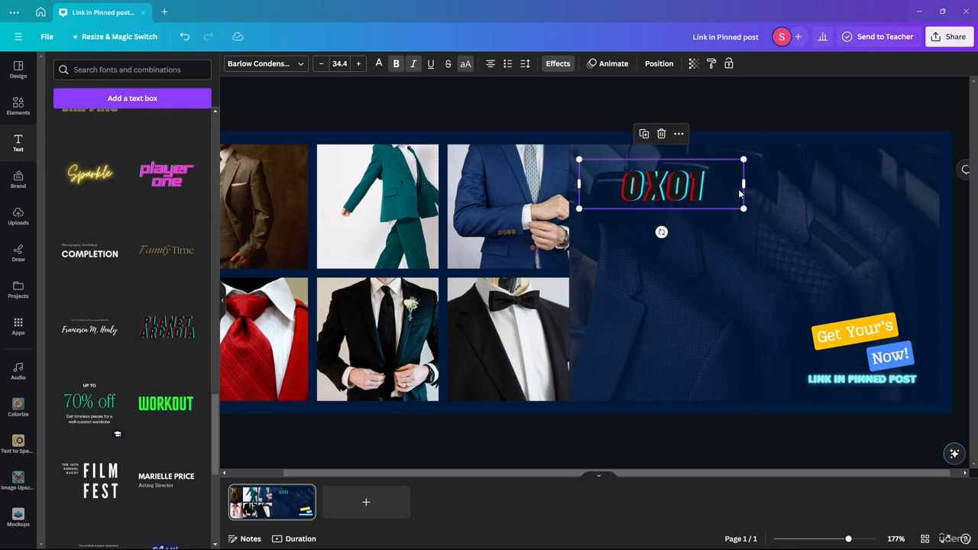
pyautogui.moveTo(744, 182); pyautogui.dragTo(688, 184)
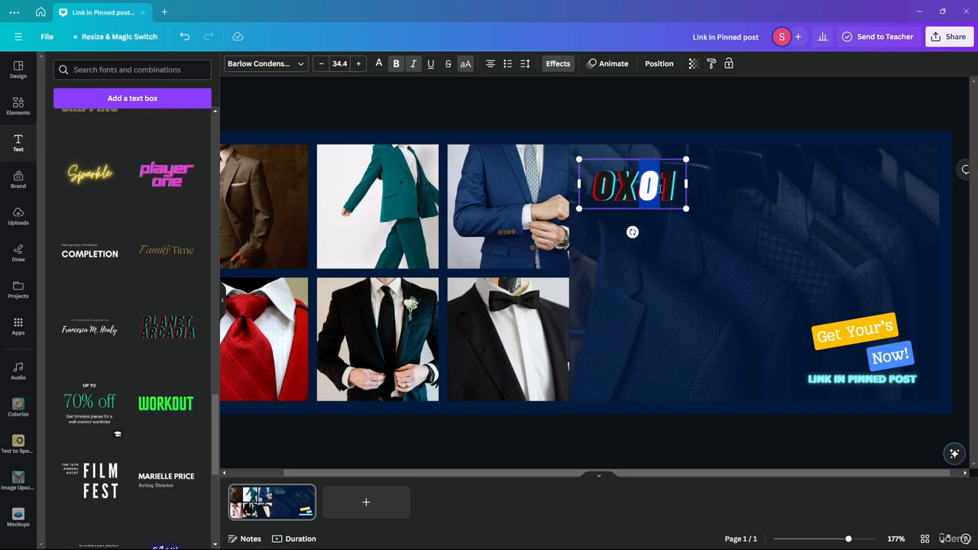
pyautogui.click(565, 112)
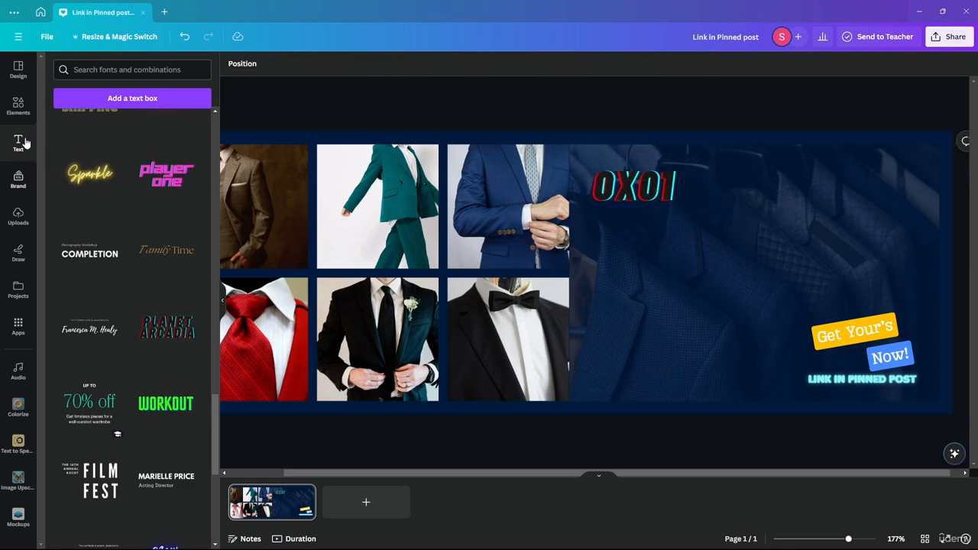
# Step: Add a default heading text to the cover and set its colour to white
pyautogui.scroll(15, 145, 245)
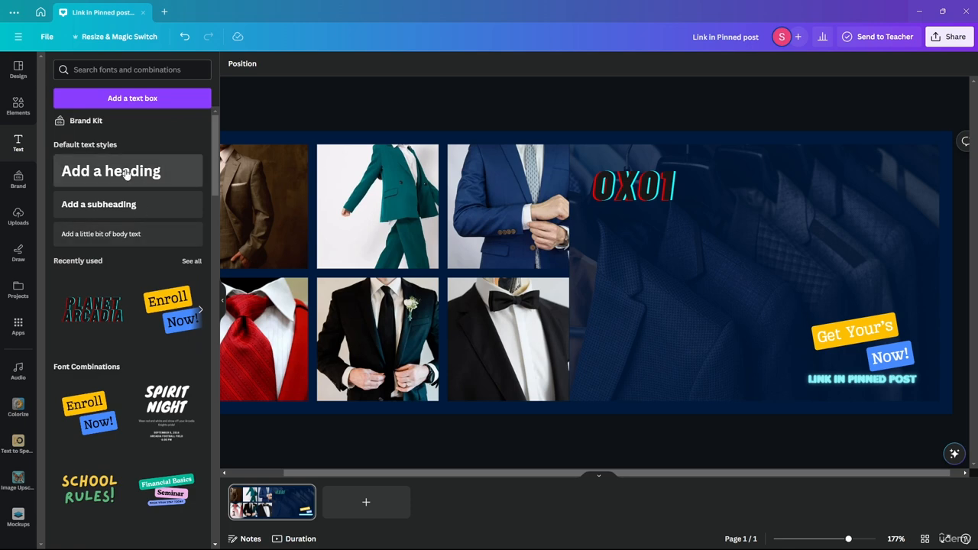
pyautogui.moveTo(99, 170); pyautogui.dragTo(549, 238)
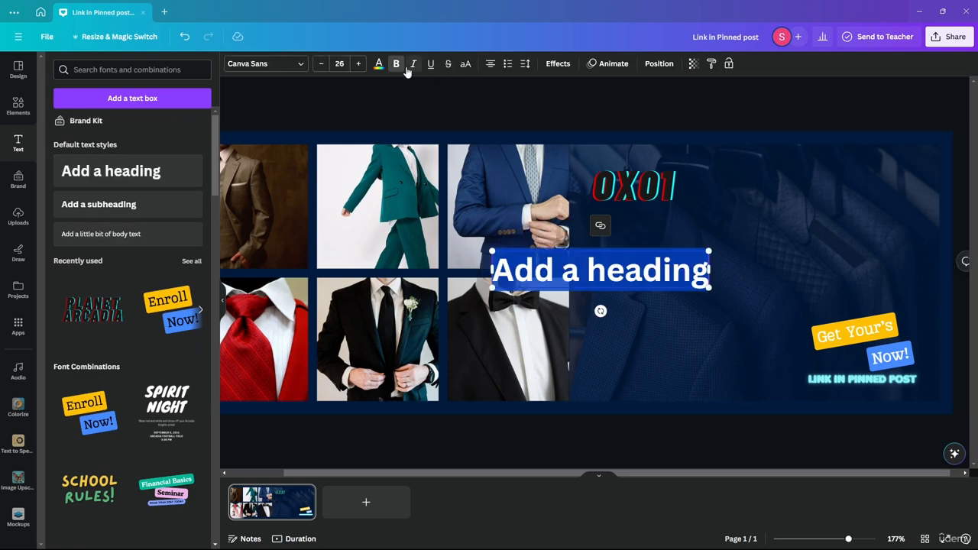
pyautogui.click(379, 66)
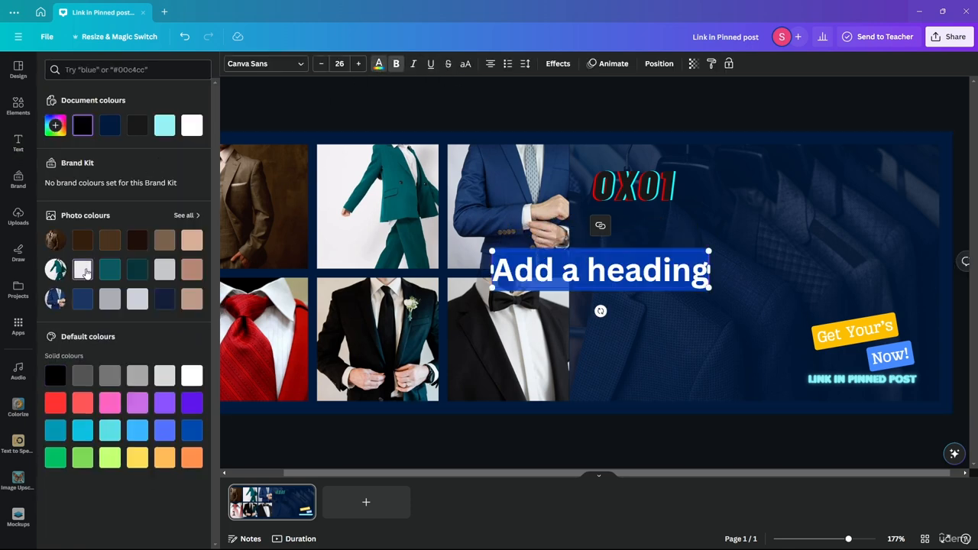
pyautogui.click(83, 270)
pyautogui.click(192, 377)
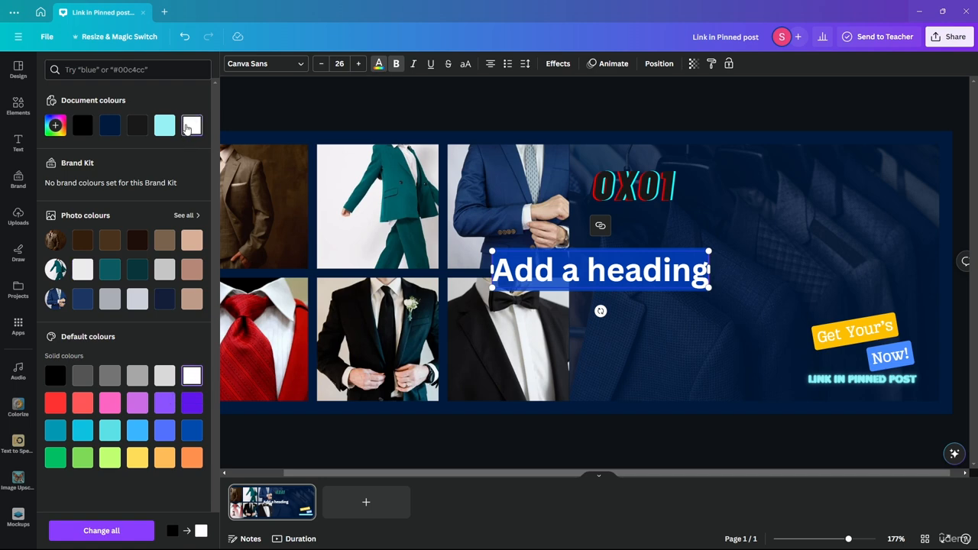
# Step: Replace the new heading's placeholder text with OX-01
pyautogui.click(583, 265)
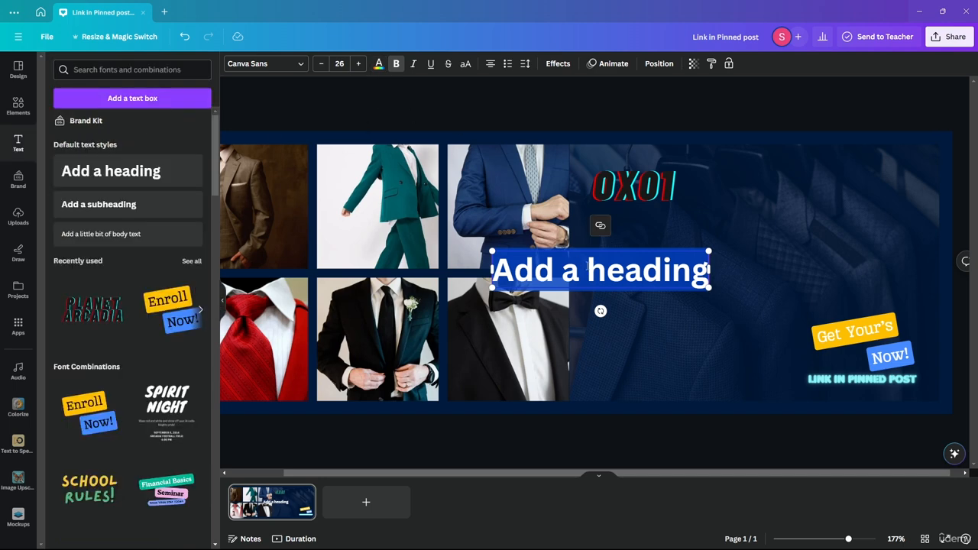
pyautogui.write('OX')
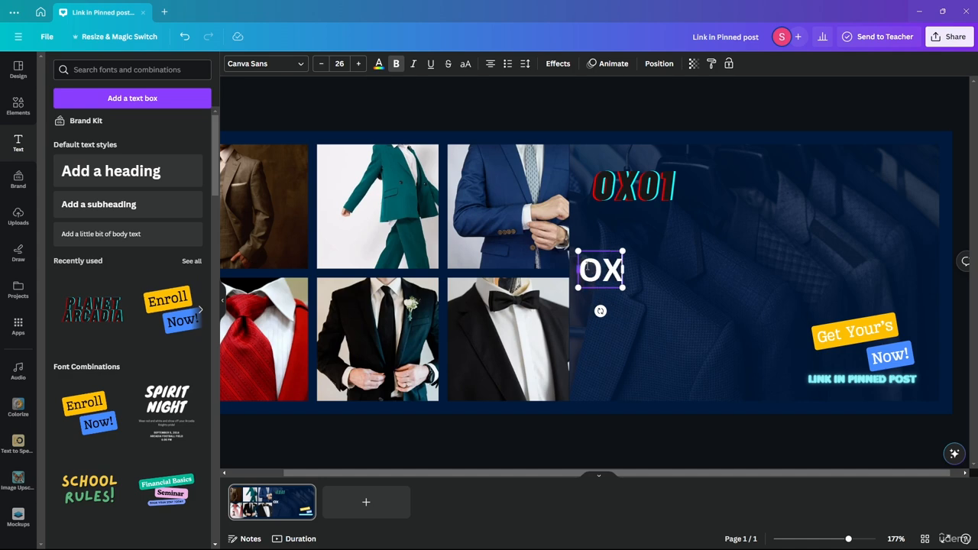
pyautogui.write('01')
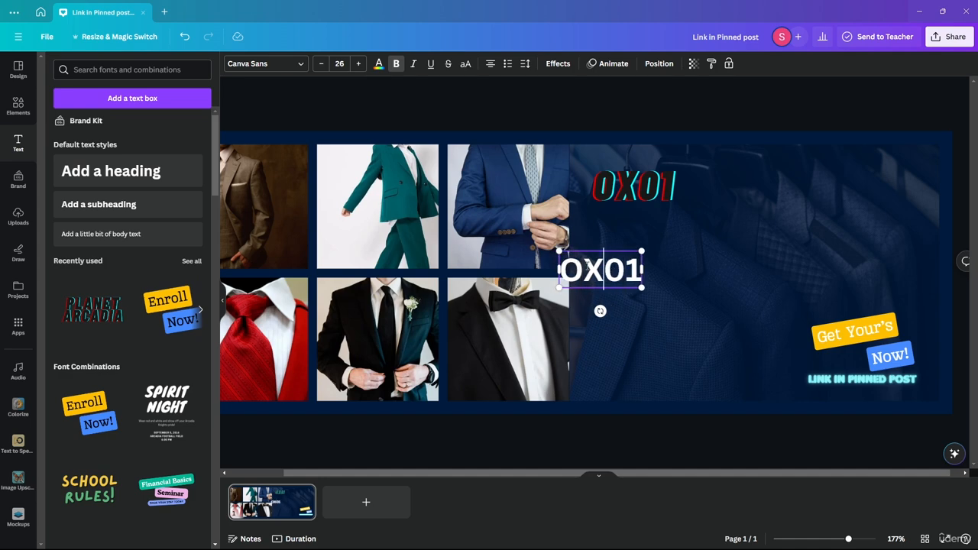
pyautogui.write('-')
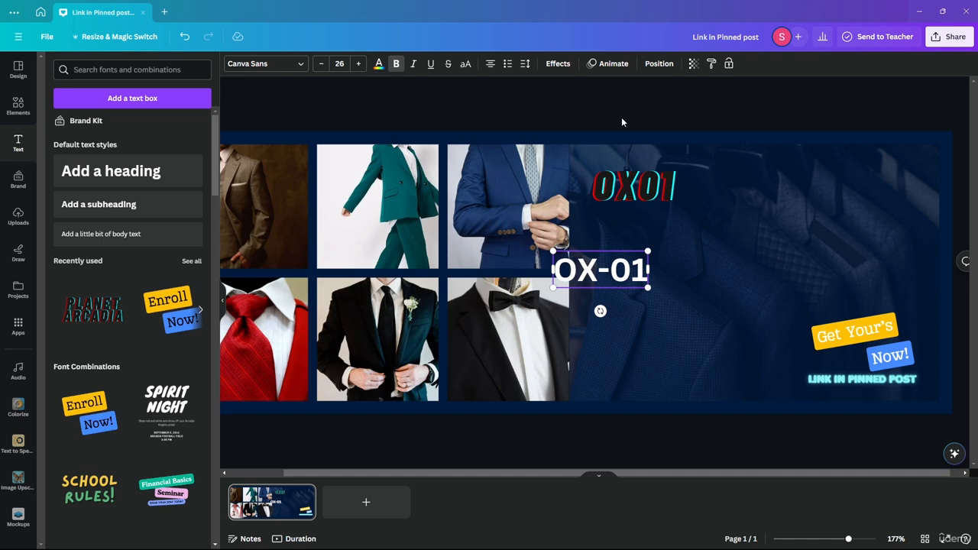
# Step: Delete the glitch-style OX01 text and move the white OX-01 heading into its place in the suit rack photo's upper-left corner
pyautogui.click(634, 185)
pyautogui.press('Delete')
pyautogui.moveTo(596, 267); pyautogui.dragTo(624, 175)
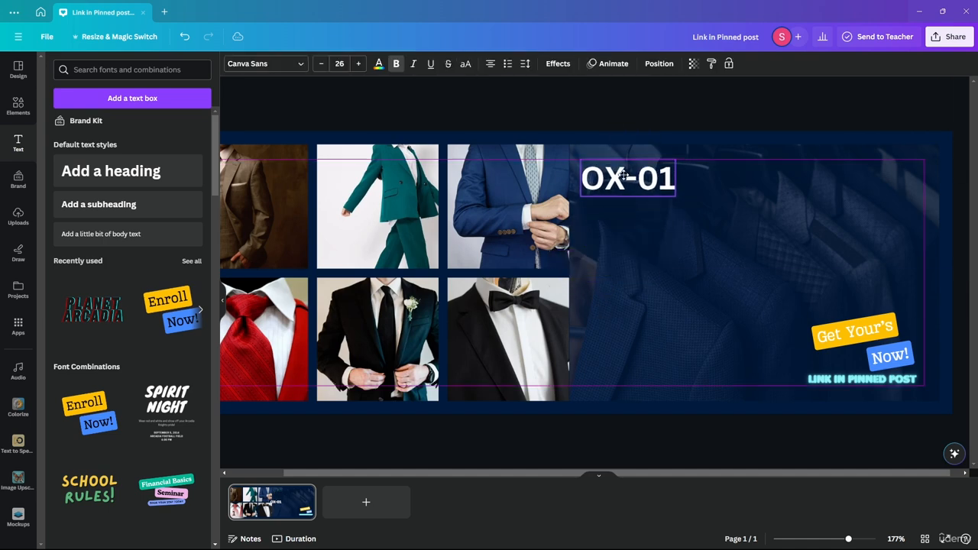
# Step: Change the OX-01 heading's font to Impact and realign it with the suit rack photo's upper-left margin
pyautogui.click(258, 65)
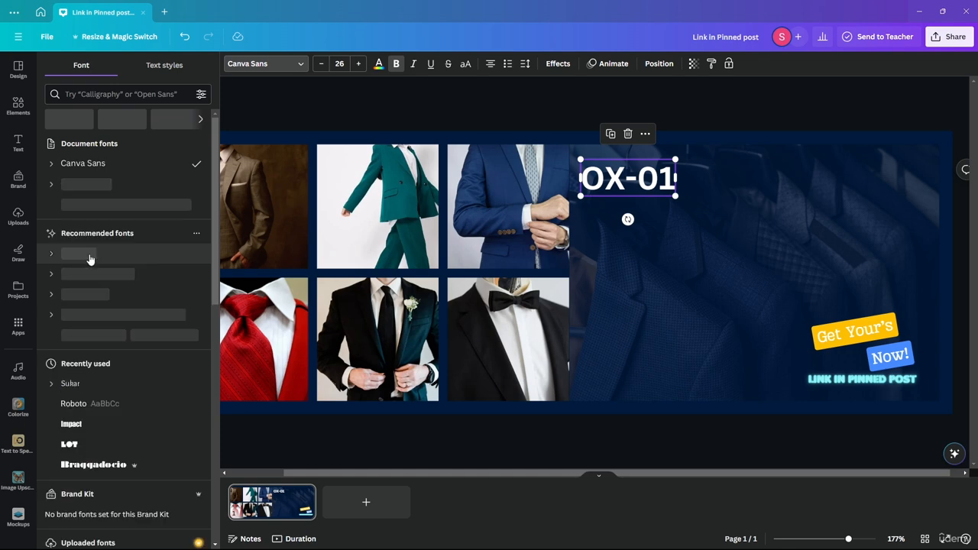
pyautogui.click(97, 427)
pyautogui.click(468, 106)
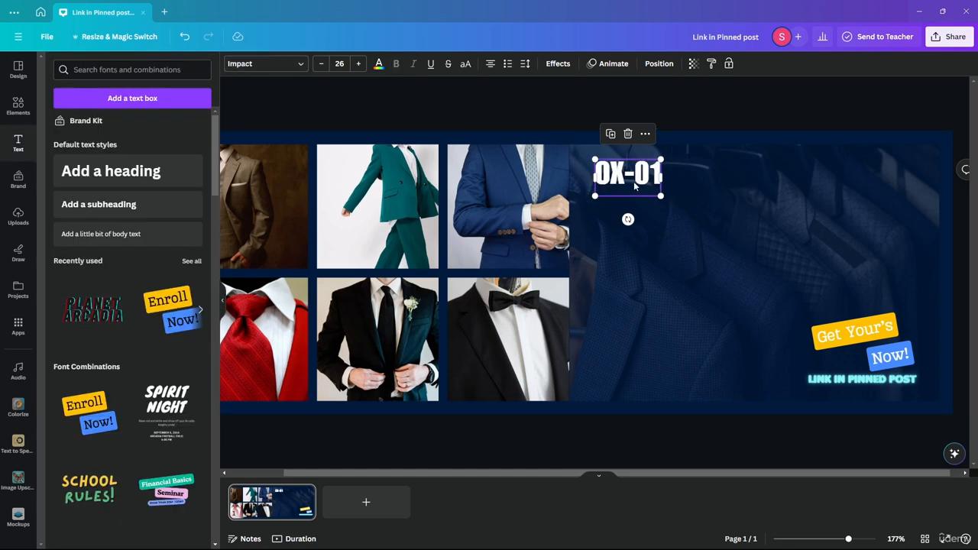
pyautogui.moveTo(657, 170); pyautogui.dragTo(644, 170)
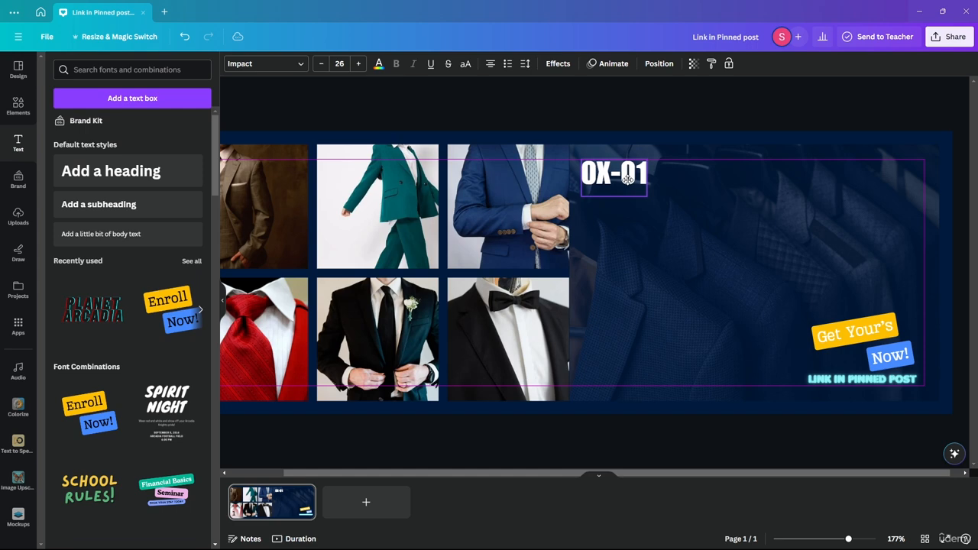
pyautogui.click(623, 102)
# Step: Add a body text reading "The best that Man can Get!" to the cover
pyautogui.click(101, 234)
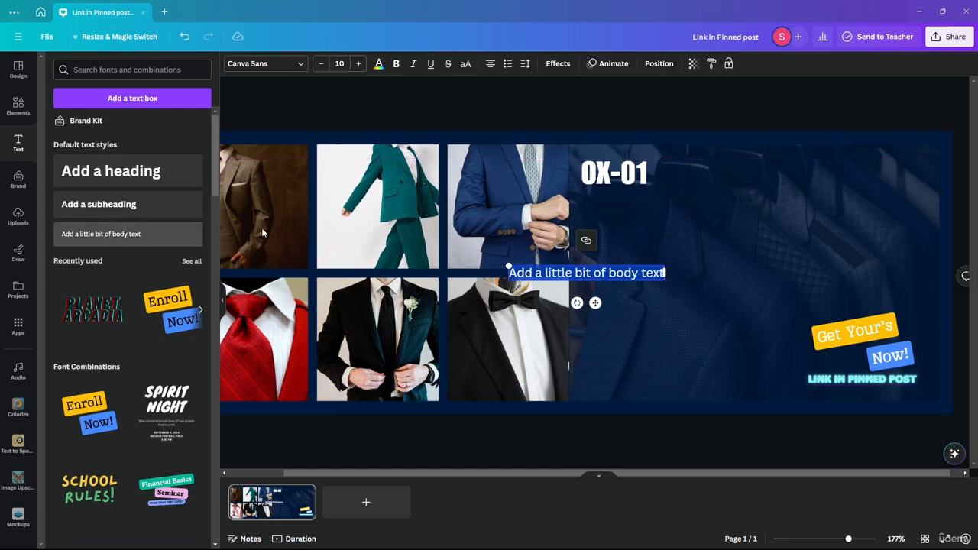
pyautogui.press('BackSpace')
pyautogui.write('The')
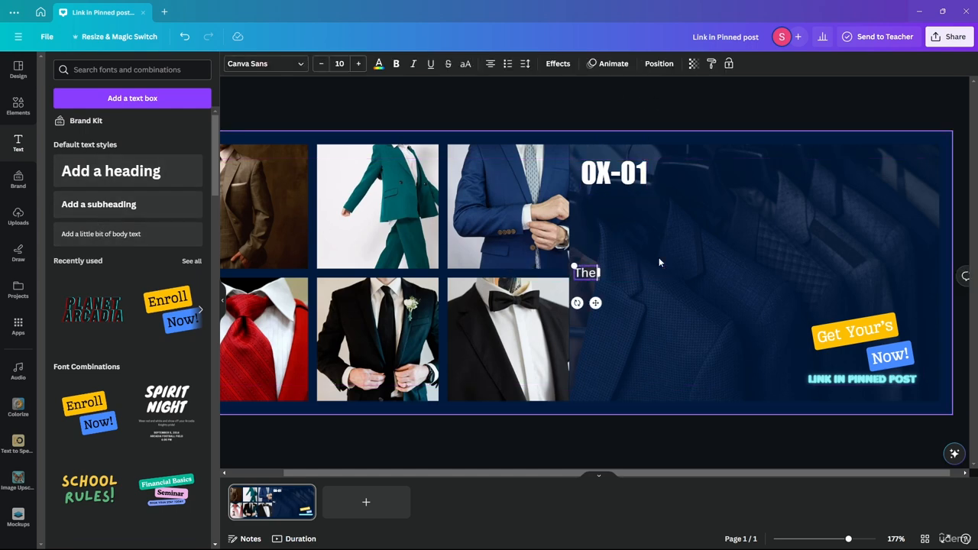
pyautogui.write(' best that ma')
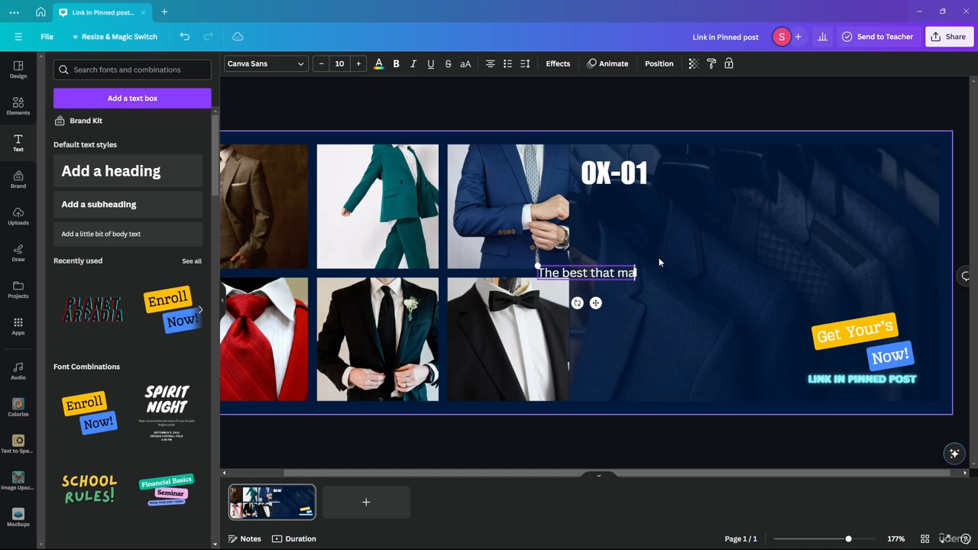
pyautogui.press('BackSpace')
pyautogui.press('BackSpace')
pyautogui.write('Man')
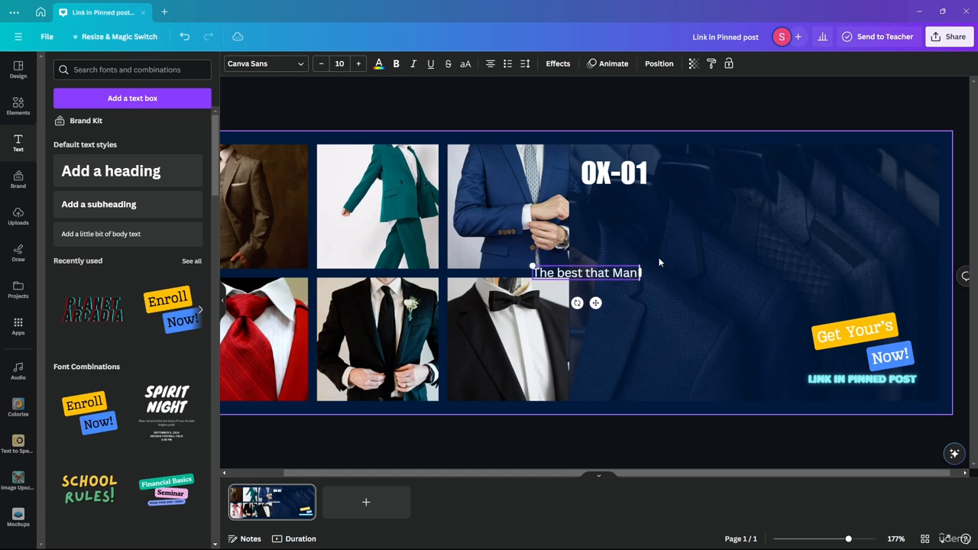
pyautogui.write(' can Get')
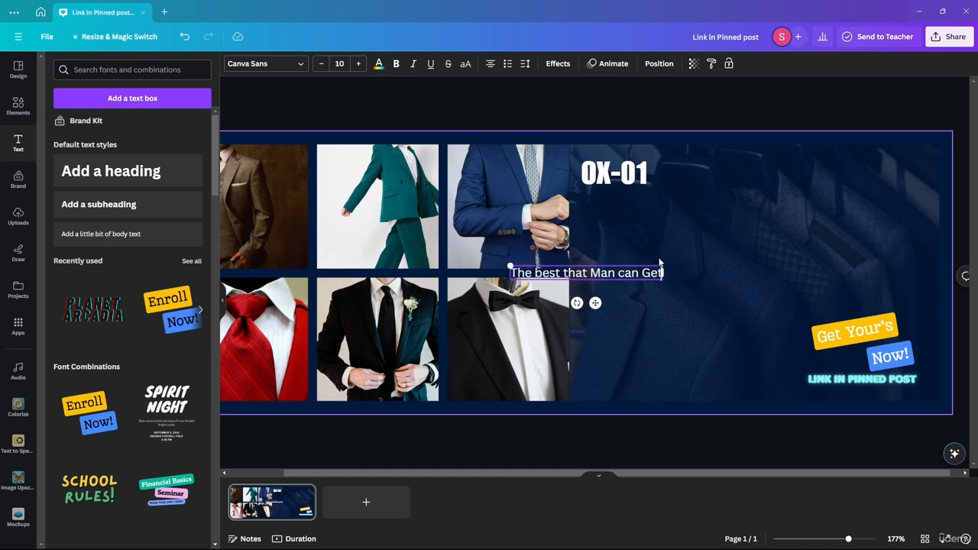
pyautogui.write('.')
# Step: Set the whole tagline's font to Impact to match the OX-01 heading
pyautogui.hotkey('ctrl', 'a')
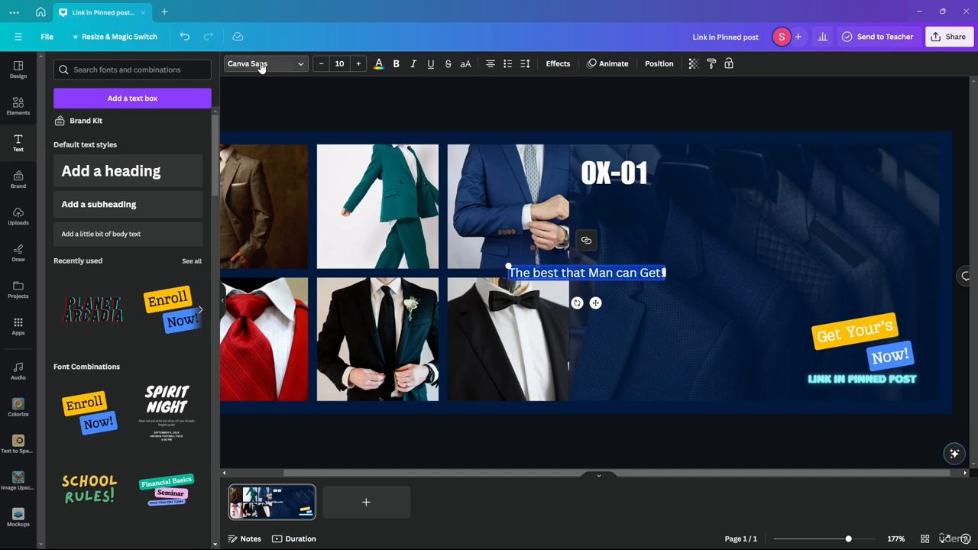
pyautogui.click(264, 63)
pyautogui.click(83, 405)
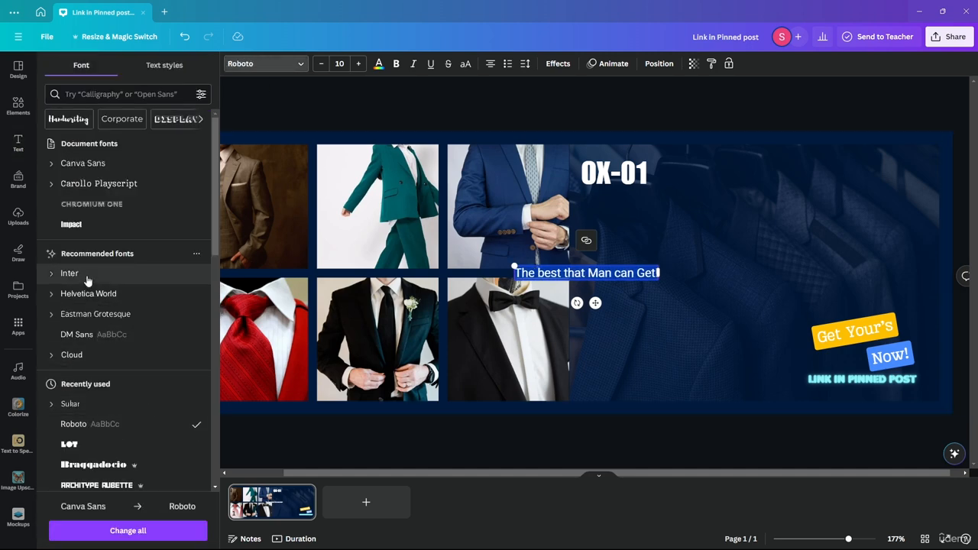
pyautogui.click(85, 225)
pyautogui.click(595, 108)
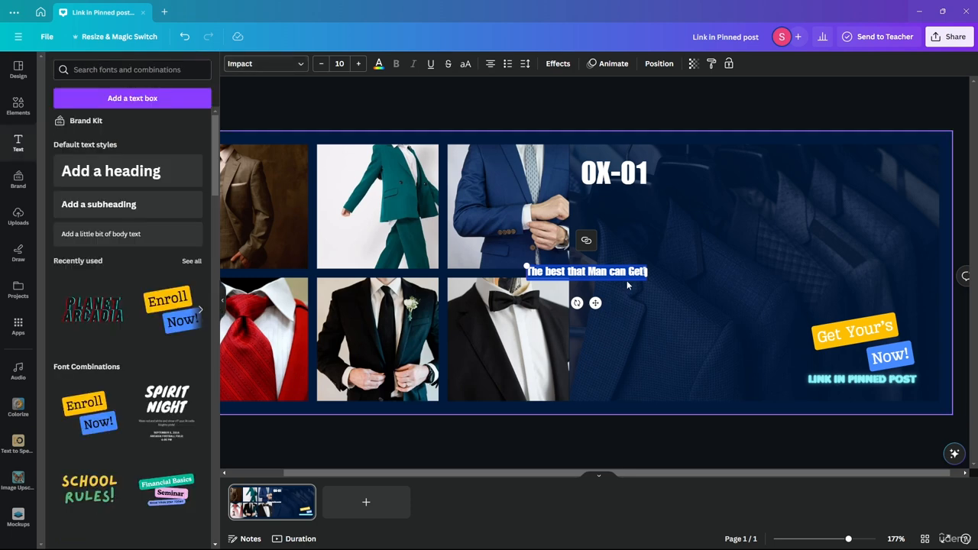
# Step: Set the OX-01 heading's size to 50 and shift it right so it sits fully on the suit rack photo
pyautogui.click(621, 192)
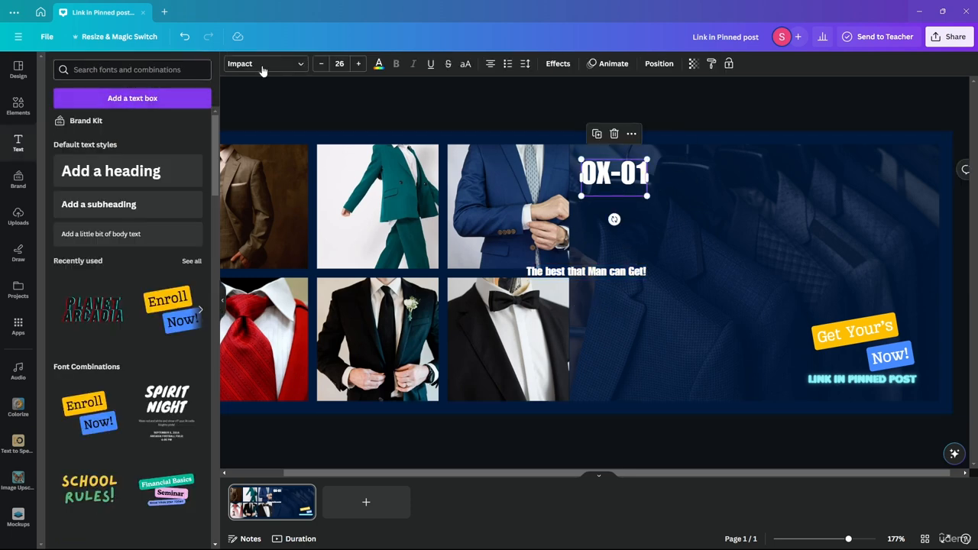
pyautogui.click(351, 63)
pyautogui.write('50')
pyautogui.press('Return')
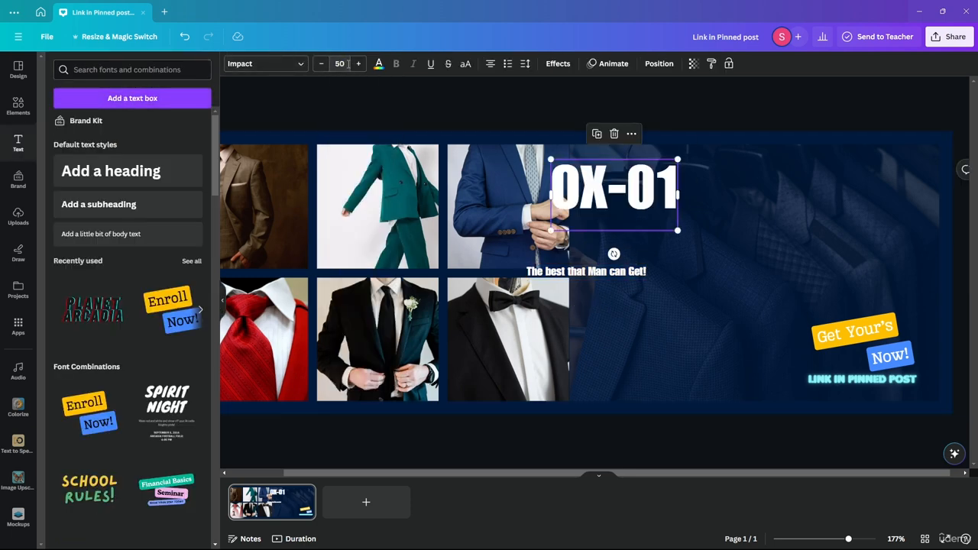
pyautogui.moveTo(627, 200); pyautogui.dragTo(659, 200)
# Step: Place the tagline directly beneath OX-01 and increase its font size to 21
pyautogui.moveTo(592, 272); pyautogui.dragTo(651, 230)
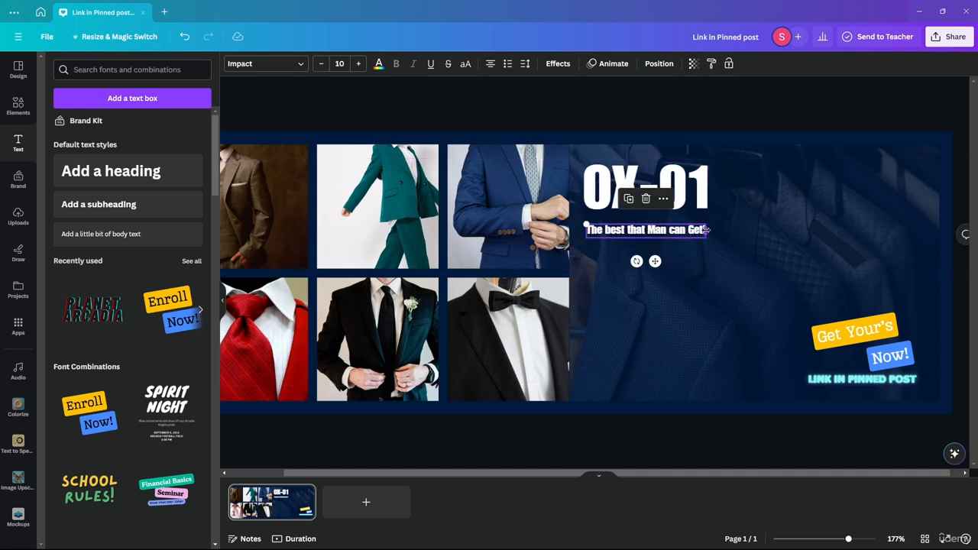
pyautogui.click(639, 229)
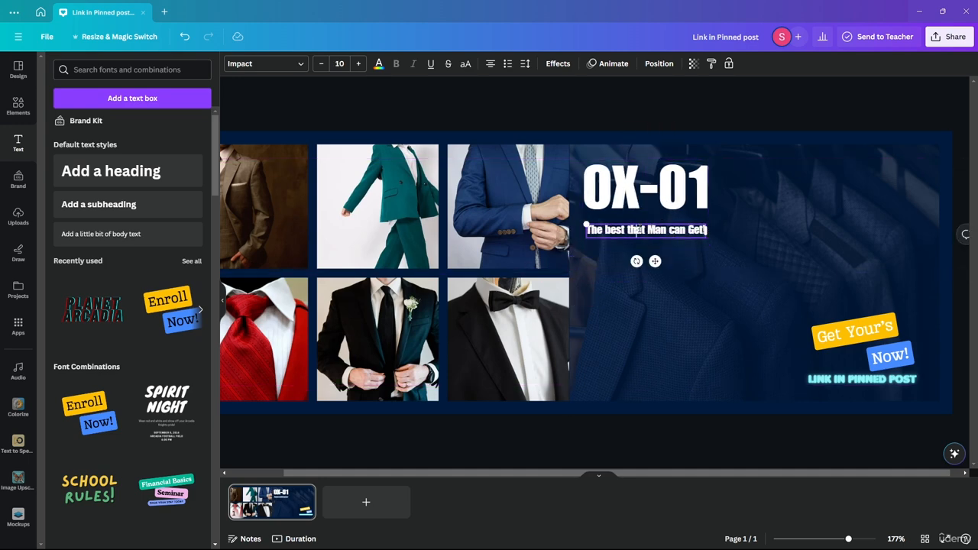
pyautogui.click(359, 64)
pyautogui.click(358, 64)
pyautogui.click(358, 64)
pyautogui.click(358, 64)
pyautogui.click(358, 64)
pyautogui.click(359, 64)
pyautogui.click(359, 64)
pyautogui.click(358, 64)
pyautogui.click(358, 64)
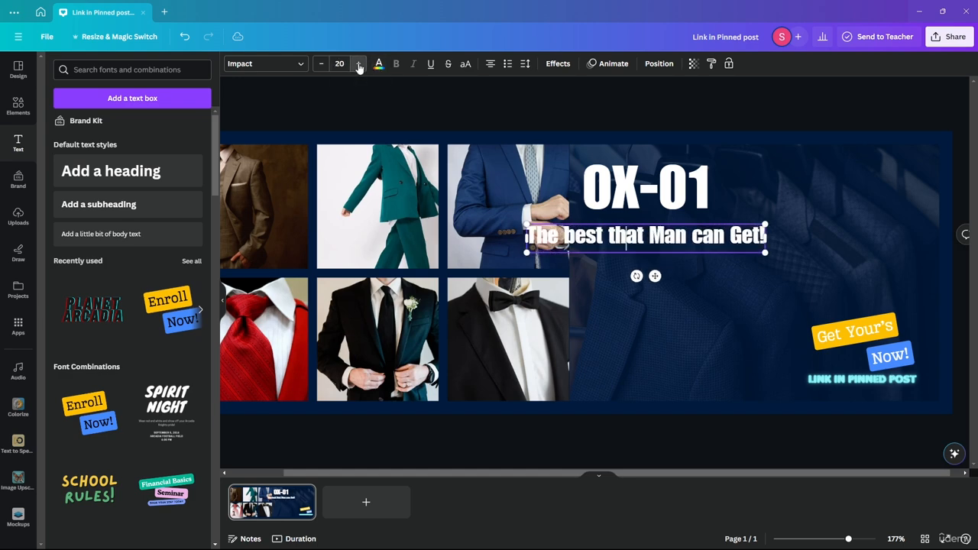
pyautogui.click(359, 65)
pyautogui.click(358, 65)
# Step: Wrap the tagline onto two lines matching the width of OX-01 and lower it slightly beneath the heading
pyautogui.moveTo(651, 247); pyautogui.dragTo(715, 247)
pyautogui.moveTo(835, 237); pyautogui.dragTo(713, 237)
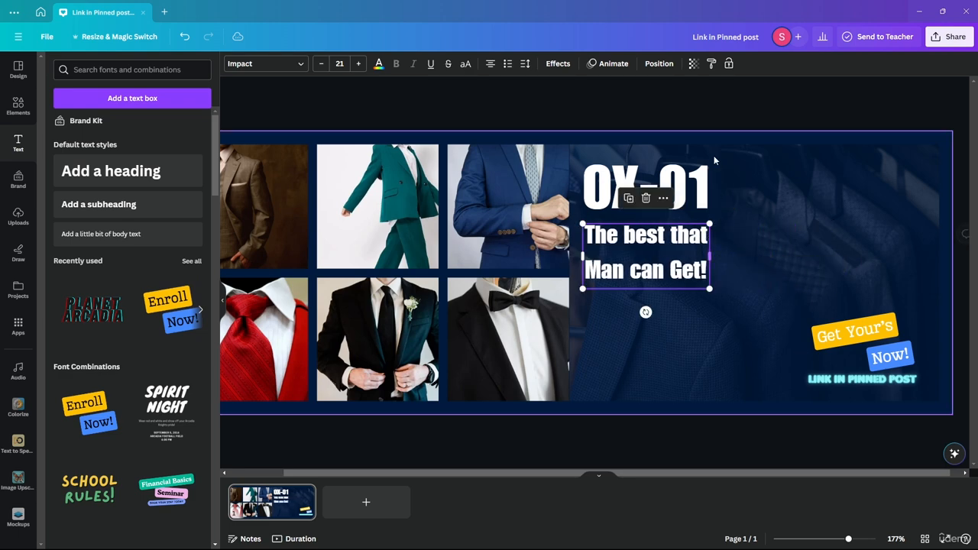
pyautogui.click(622, 96)
pyautogui.moveTo(645, 264); pyautogui.dragTo(644, 272)
pyautogui.click(664, 96)
pyautogui.scroll(-5, 663, 134)
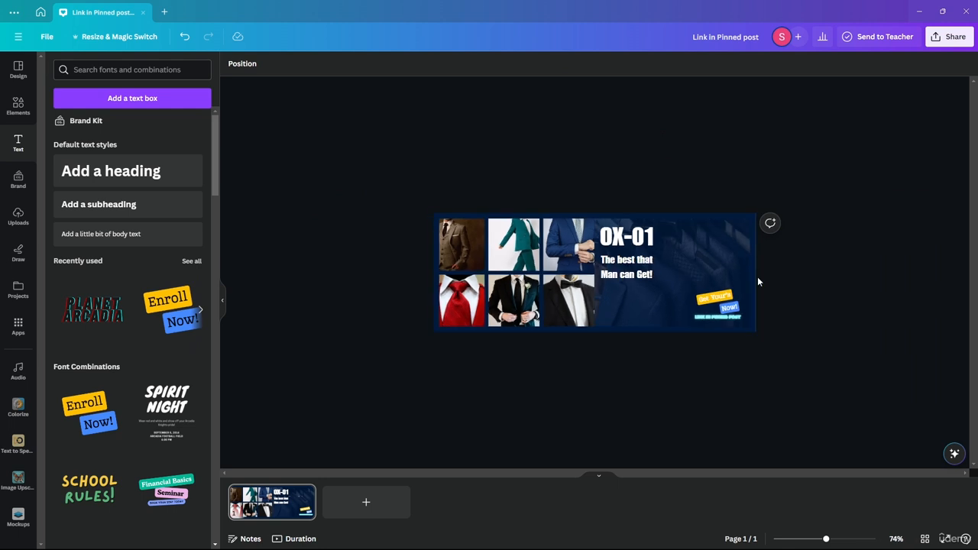
# Step: Try shifting the OX-01 heading and the tagline farther right within the suit rack photo
pyautogui.scroll(3, 758, 277)
pyautogui.scroll(3, 763, 283)
pyautogui.moveTo(646, 189); pyautogui.dragTo(722, 189)
pyautogui.moveTo(663, 255); pyautogui.dragTo(735, 247)
pyautogui.moveTo(710, 183); pyautogui.dragTo(637, 180)
# Step: Move the tagline beside OX-01 along the upper margin and widen its text box to the photo's right margin
pyautogui.moveTo(709, 264); pyautogui.dragTo(778, 205)
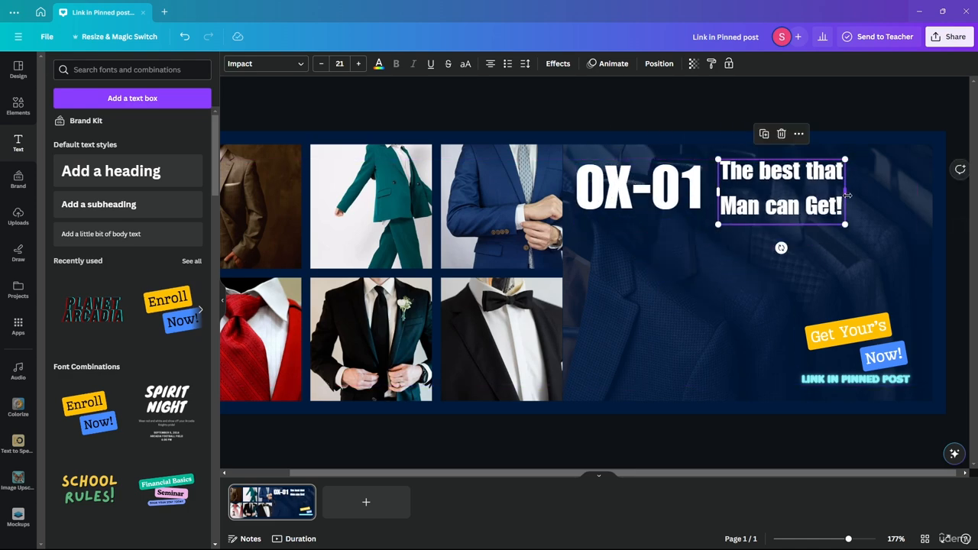
pyautogui.moveTo(847, 196); pyautogui.dragTo(919, 186)
pyautogui.click(703, 107)
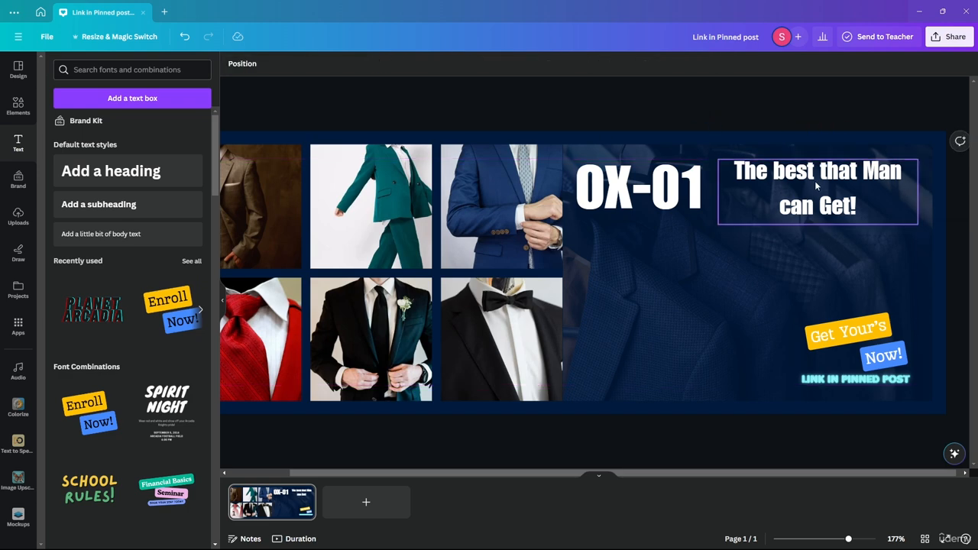
# Step: Underline the tagline "The best that Man can Get!"
pyautogui.click(815, 180)
pyautogui.click(432, 65)
pyautogui.click(685, 114)
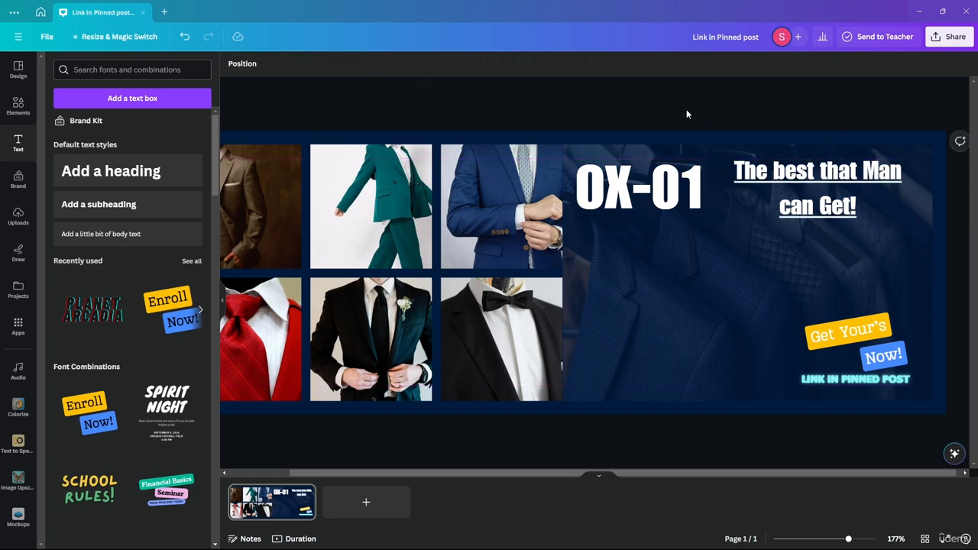
# Step: Try underlining the OX-01 heading and check the whole cover
pyautogui.click(639, 188)
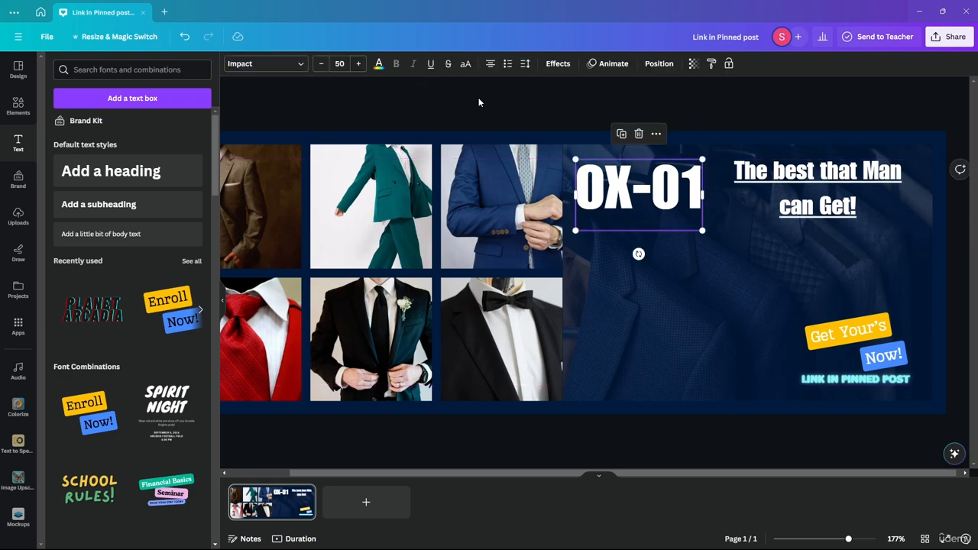
pyautogui.click(430, 66)
pyautogui.click(781, 126)
pyautogui.scroll(-5, 596, 159)
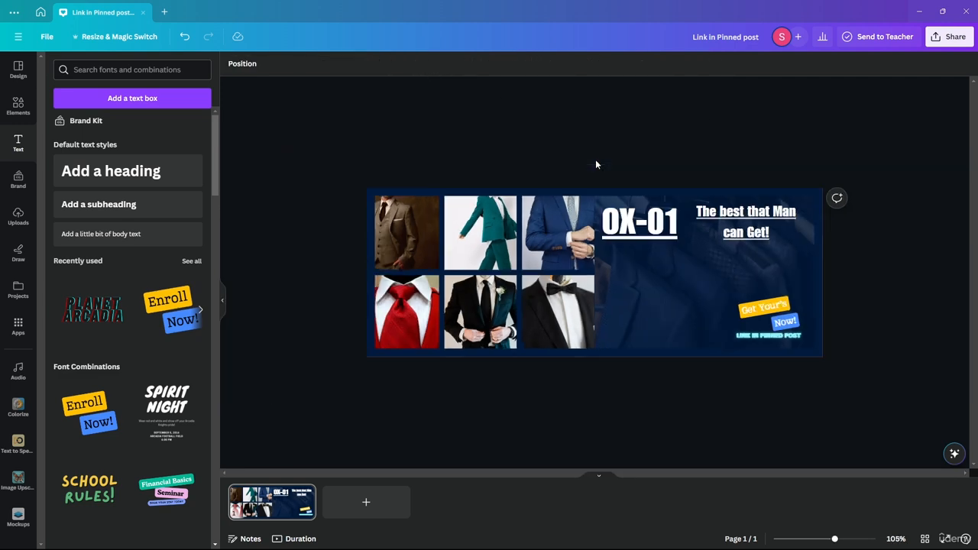
# Step: Move the OX-01 heading down to mid-height beside the photo grid and remove its underline
pyautogui.moveTo(648, 228); pyautogui.dragTo(625, 269)
pyautogui.scroll(5, 670, 282)
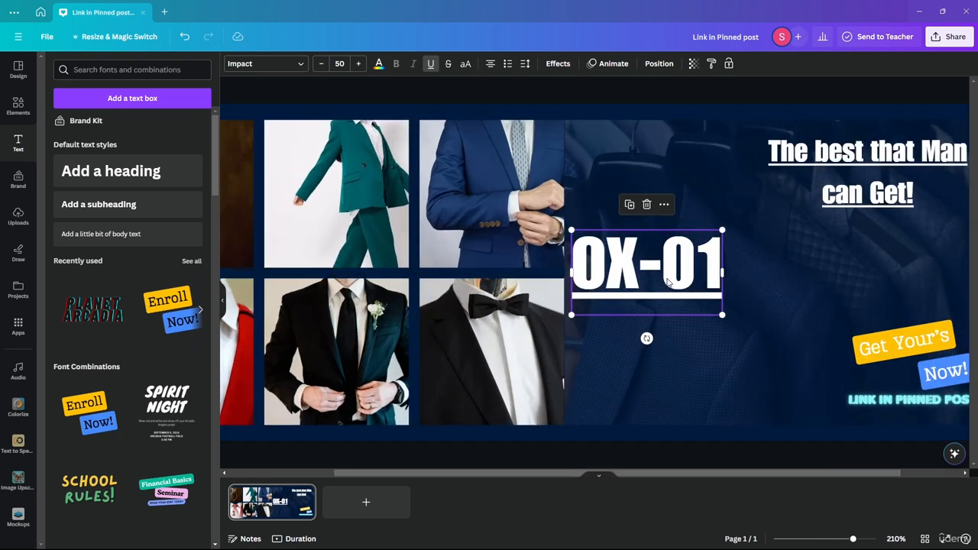
pyautogui.click(432, 67)
# Step: Break the OX-01 heading into a vertical stack with one character per line and move it up beside the photo grid
pyautogui.click(603, 264)
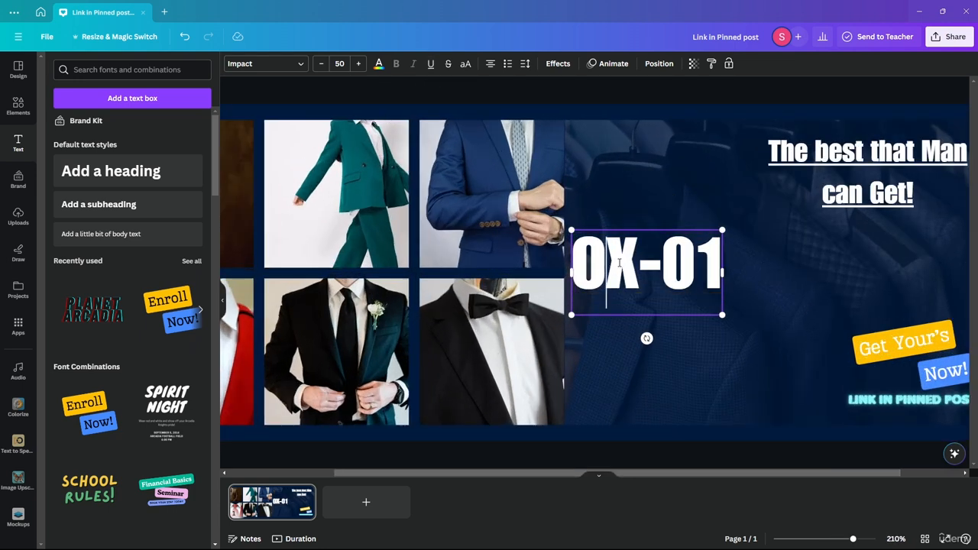
pyautogui.press('Return')
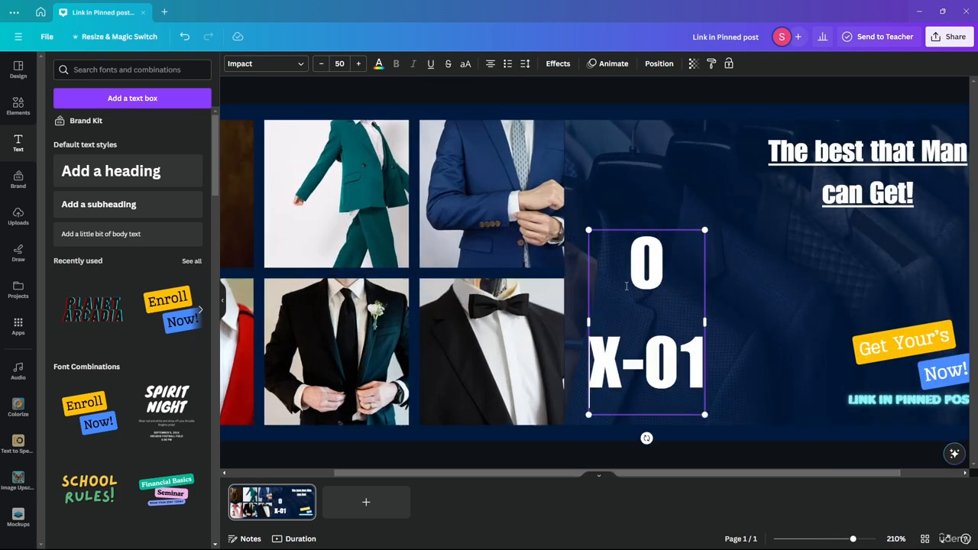
pyautogui.click(644, 365)
pyautogui.press('Return')
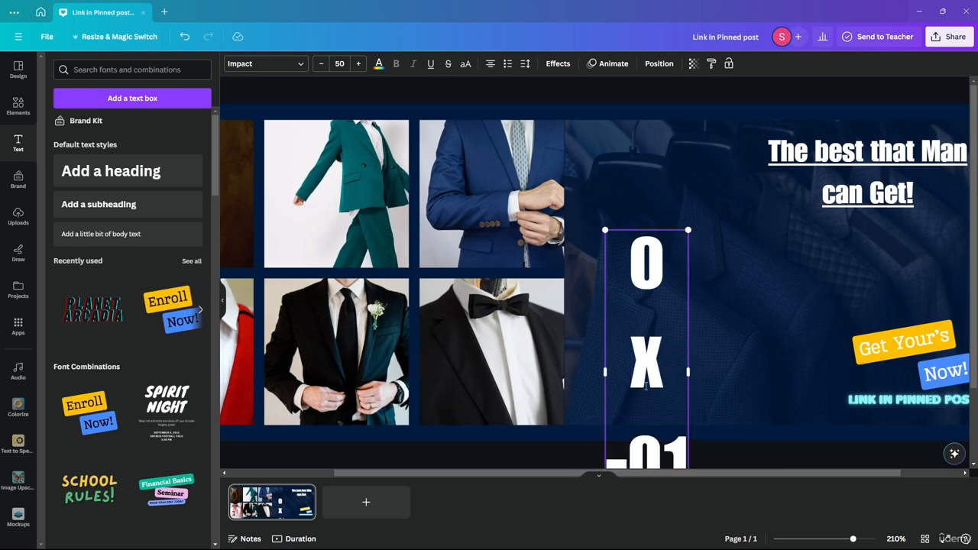
pyautogui.moveTo(646, 387); pyautogui.dragTo(646, 299)
pyautogui.click(528, 439)
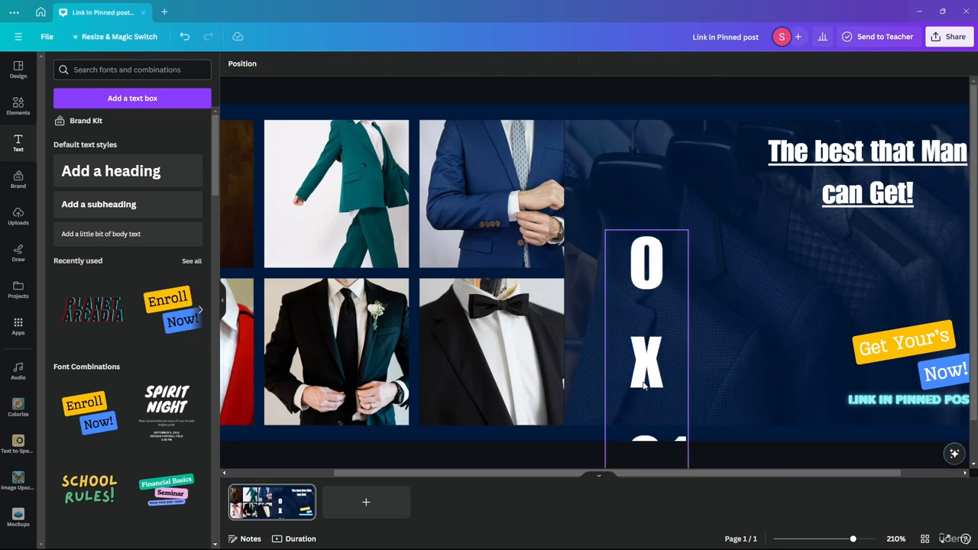
pyautogui.moveTo(647, 458); pyautogui.dragTo(618, 321)
pyautogui.click(644, 308)
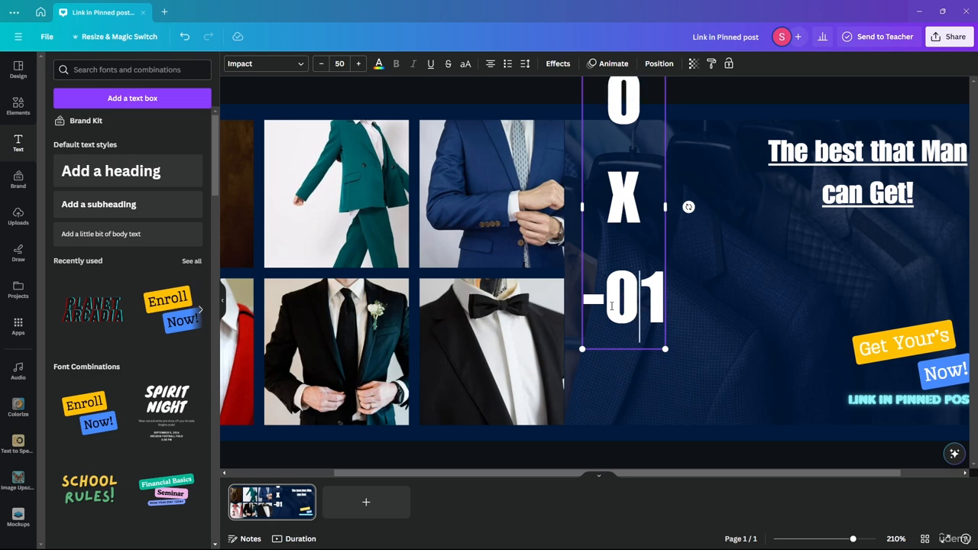
pyautogui.press('Left')
pyautogui.press('Return')
pyautogui.press('Return')
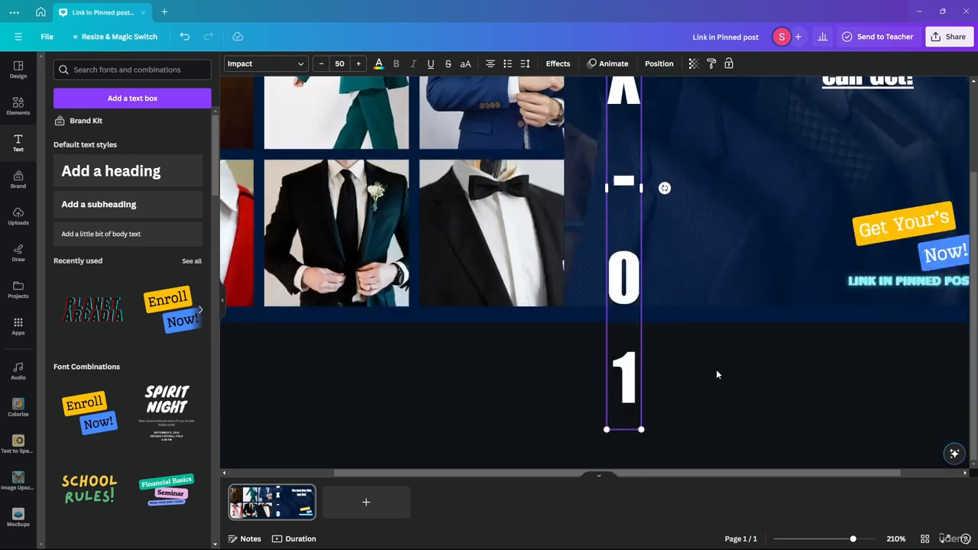
pyautogui.scroll(-5, 668, 344)
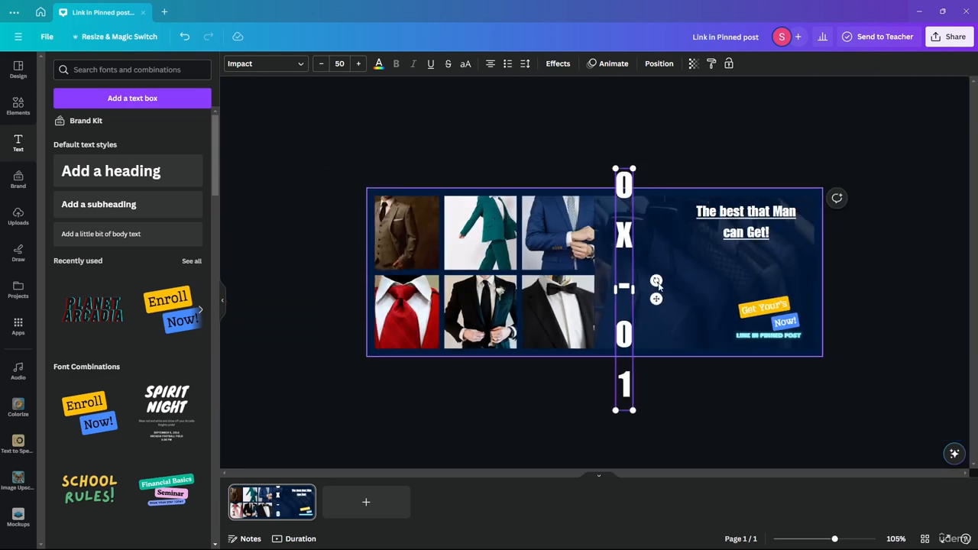
pyautogui.click(321, 66)
pyautogui.click(321, 66)
pyautogui.click(322, 65)
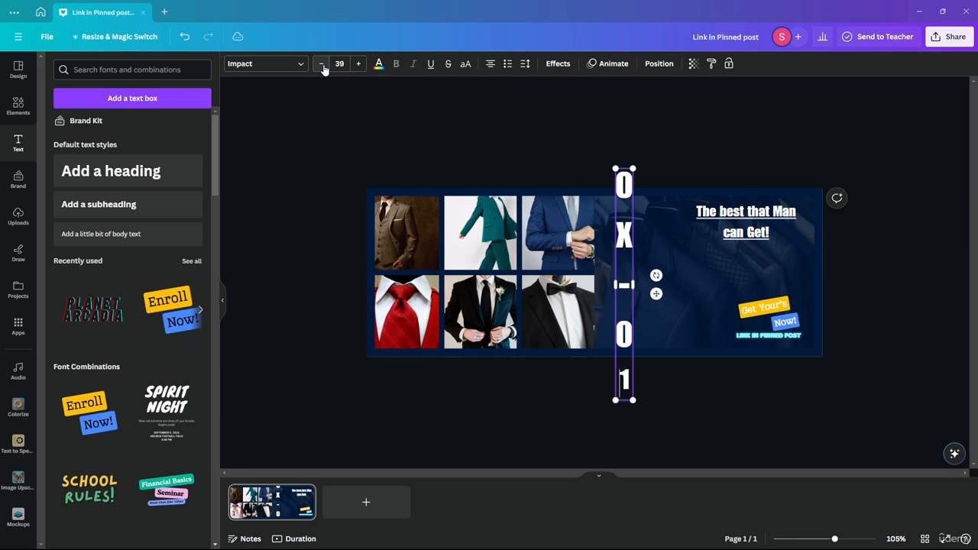
pyautogui.click(322, 66)
pyautogui.click(322, 66)
pyautogui.hotkey('ctrl', 'z')
pyautogui.hotkey('ctrl', 'z')
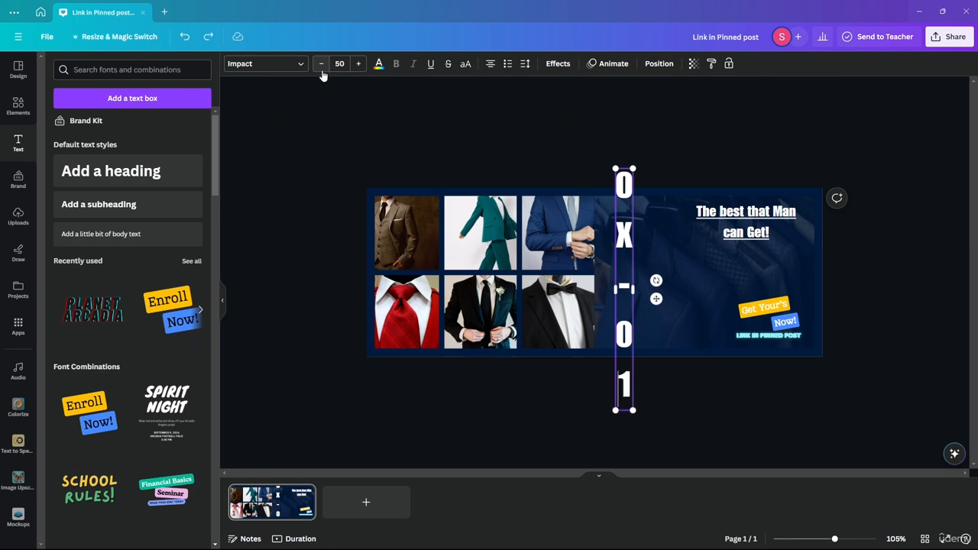
pyautogui.hotkey('ctrl', 'z')
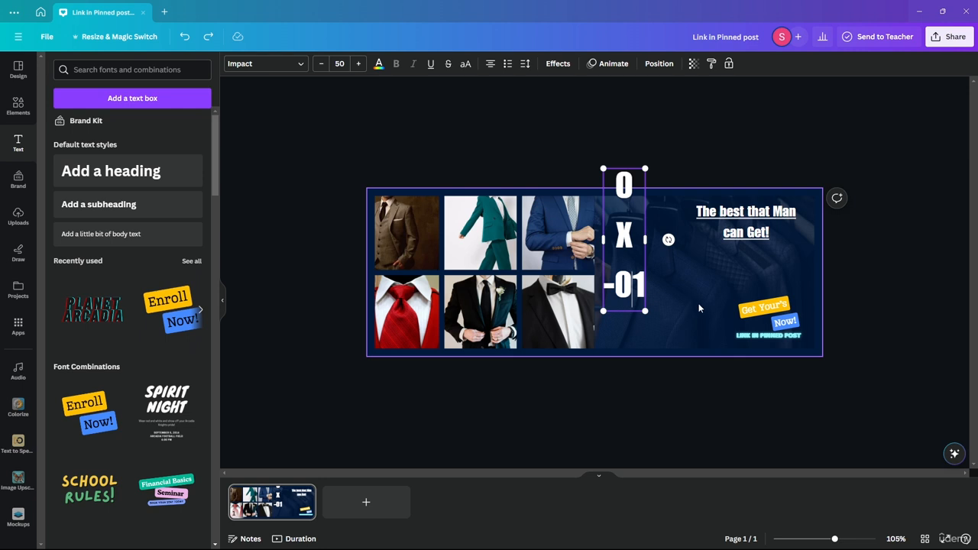
pyautogui.hotkey('ctrl', 'y')
pyautogui.press('Return')
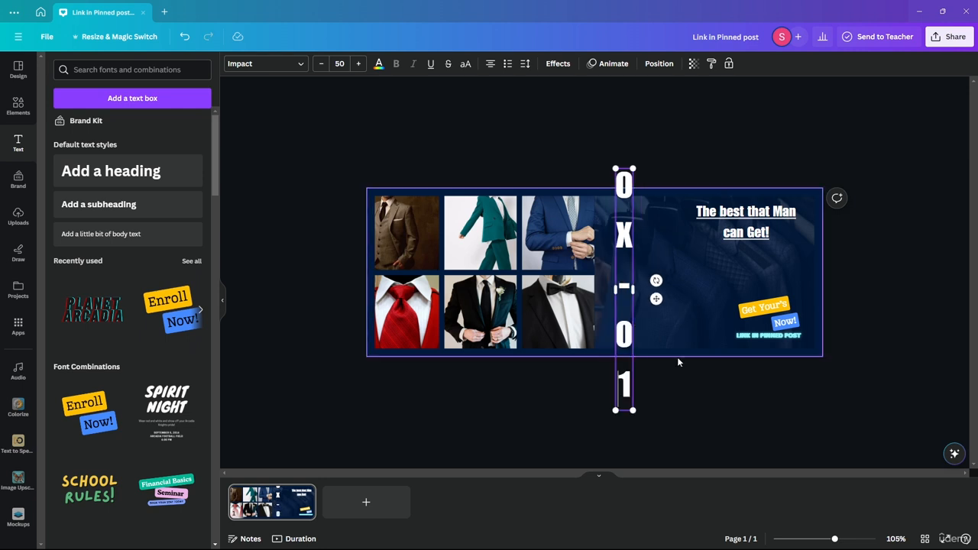
# Step: Set the stacked OX-01 heading's font size to 28 and move it close to the photo grid, fully inside the cover
pyautogui.click(675, 357)
pyautogui.click(626, 324)
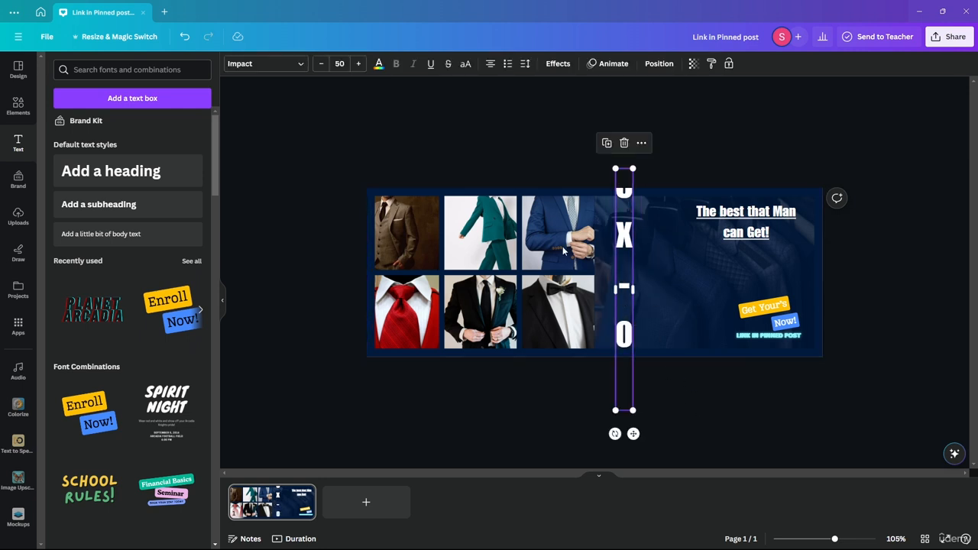
pyautogui.click(322, 64)
pyautogui.click(321, 64)
pyautogui.click(322, 64)
pyautogui.click(322, 64)
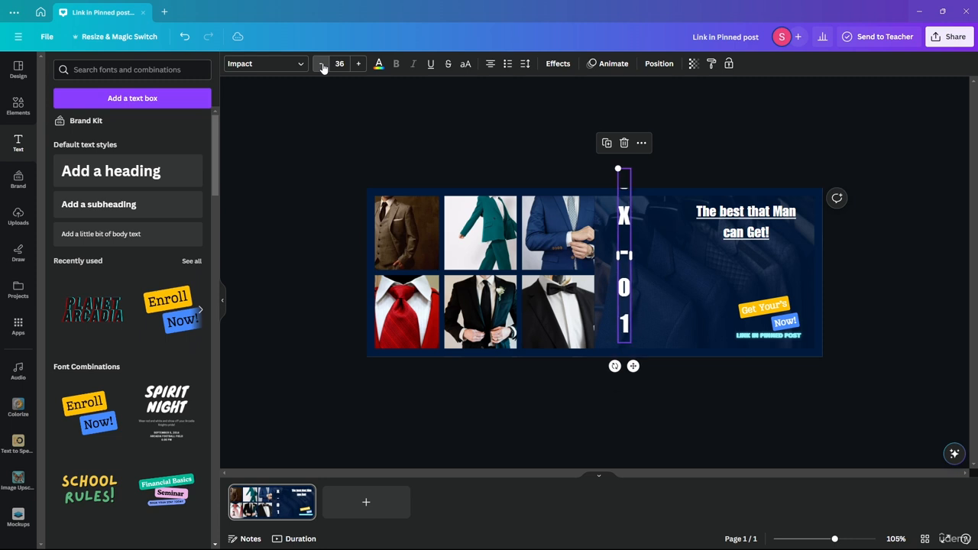
pyautogui.click(660, 415)
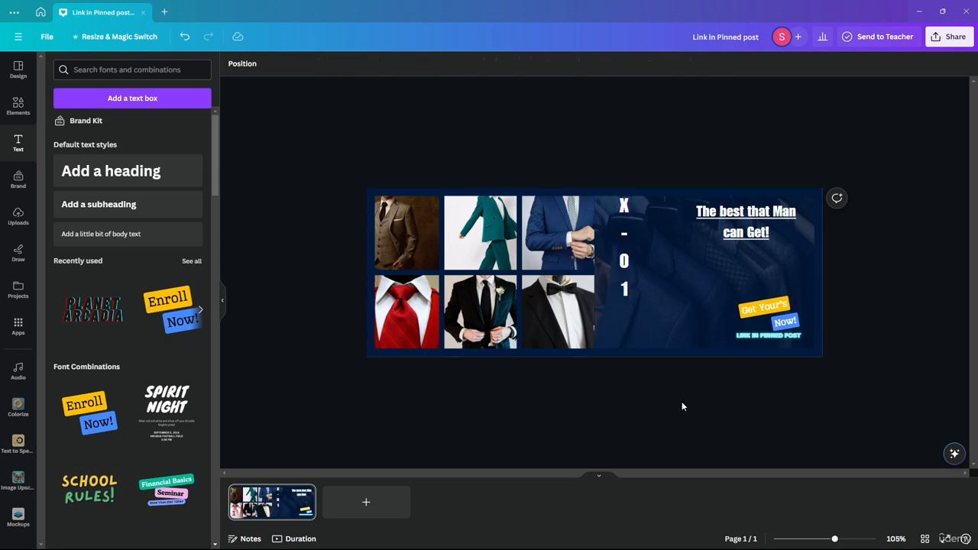
pyautogui.scroll(4, 628, 252)
pyautogui.moveTo(619, 218); pyautogui.dragTo(582, 289)
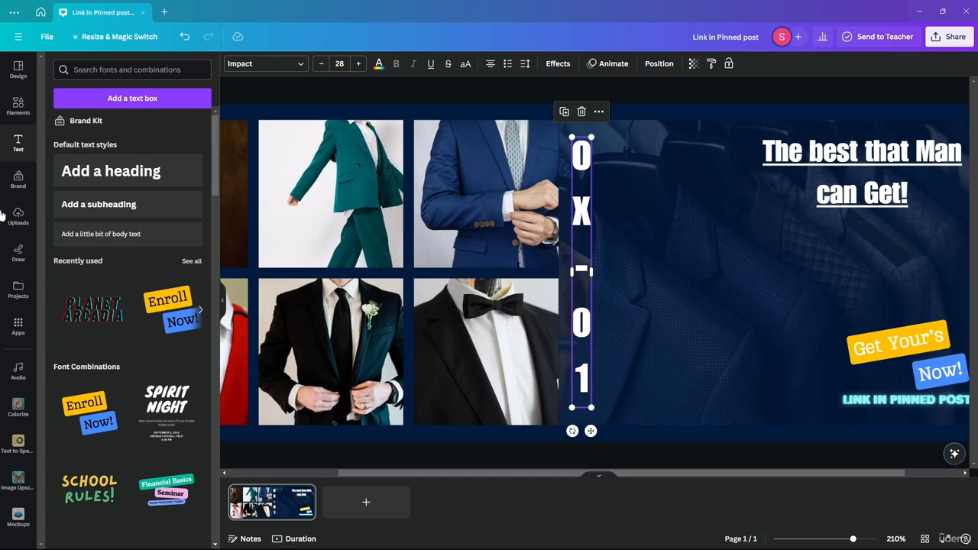
# Step: Add a narrow dark red rectangle behind the stacked OX-01 heading and stretch it over the cover's full height
pyautogui.click(20, 106)
pyautogui.moveTo(67, 216); pyautogui.dragTo(603, 236)
pyautogui.click(635, 124)
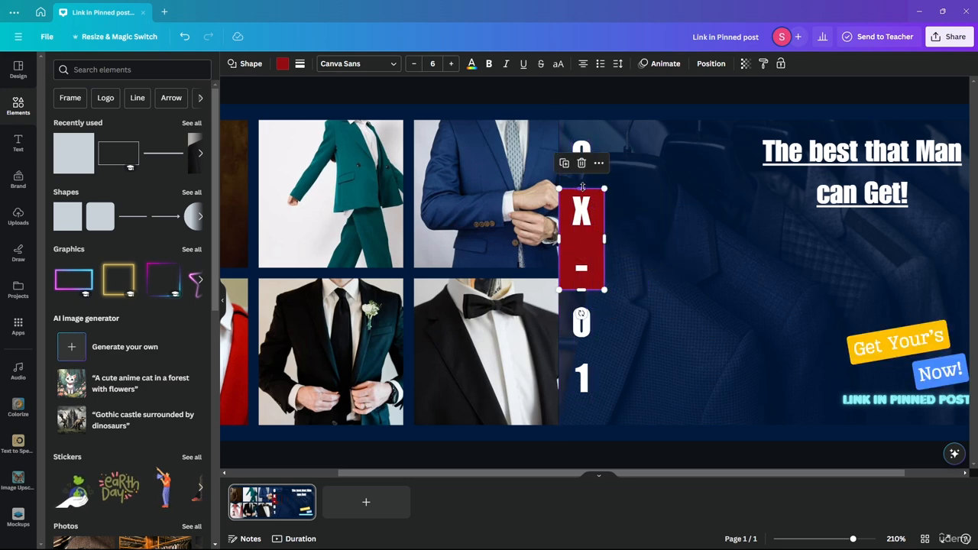
pyautogui.moveTo(581, 189); pyautogui.dragTo(578, 103)
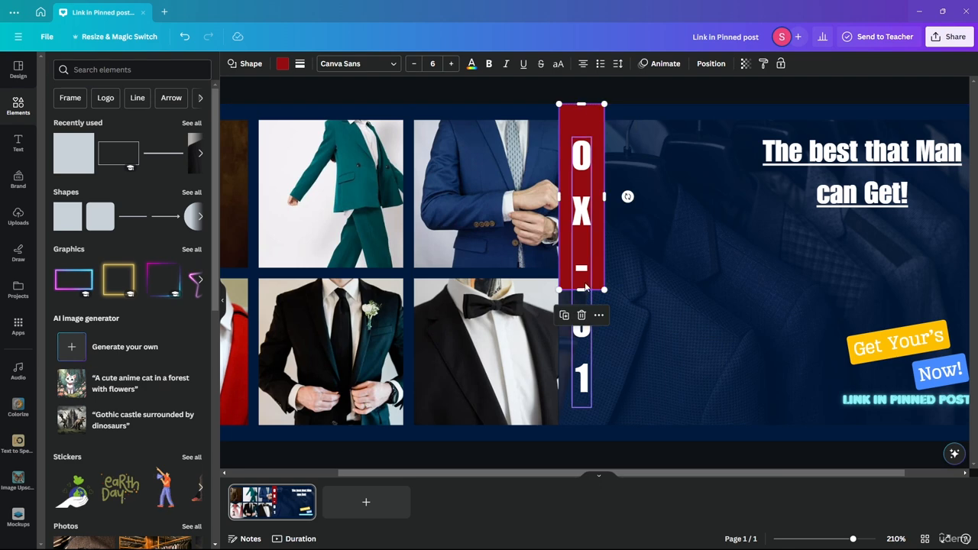
pyautogui.moveTo(581, 289); pyautogui.dragTo(582, 441)
pyautogui.click(639, 459)
pyautogui.scroll(-5, 646, 450)
pyautogui.scroll(2, 659, 413)
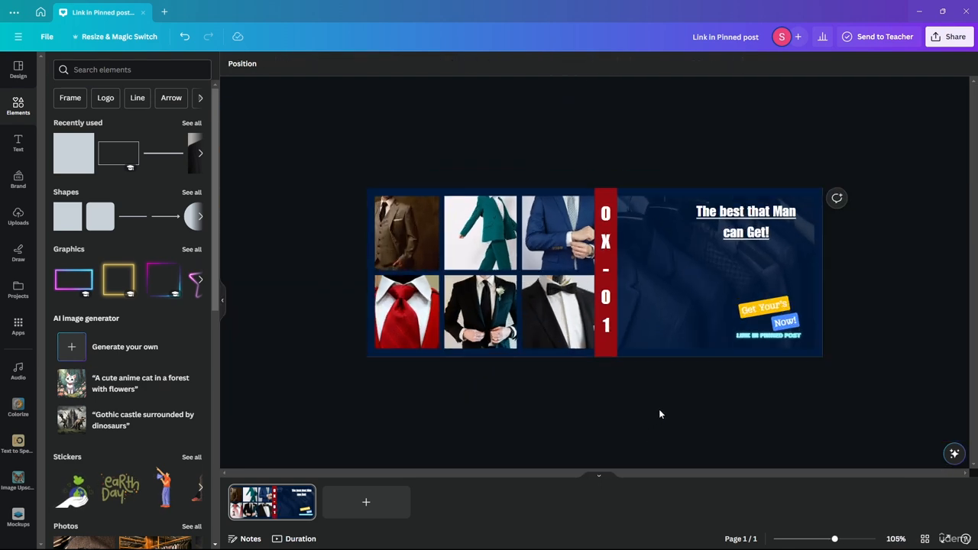
pyautogui.scroll(-2, 686, 419)
pyautogui.scroll(2, 774, 410)
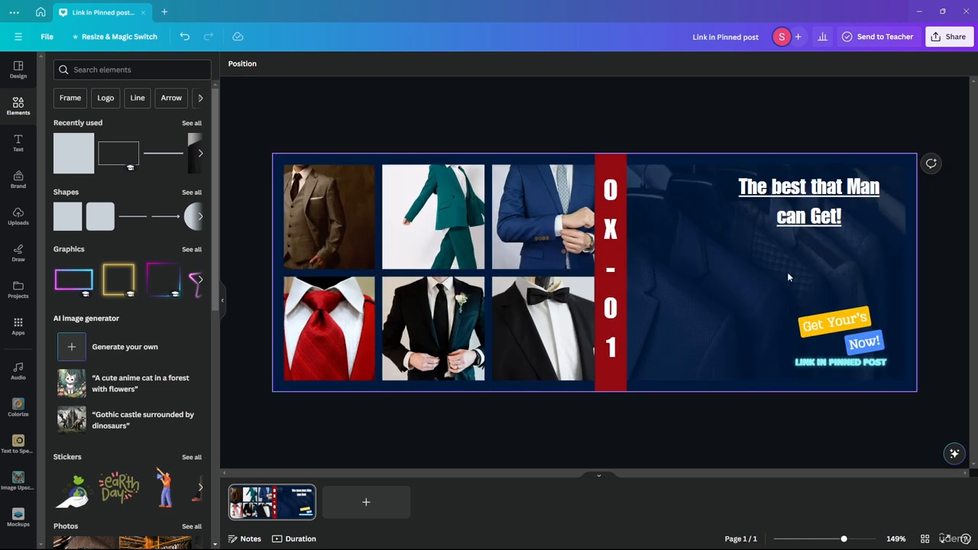
# Step: Center the tagline in the faded suit rack area and delete the "Get Your's Now!" call-to-action
pyautogui.click(806, 197)
pyautogui.moveTo(805, 197); pyautogui.dragTo(753, 268)
pyautogui.click(859, 324)
pyautogui.press('Delete')
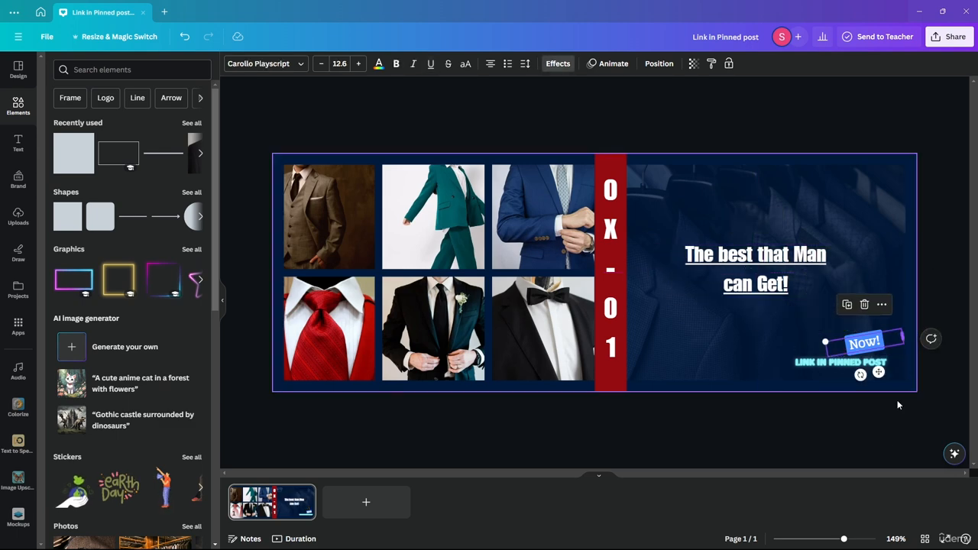
pyautogui.press('Delete')
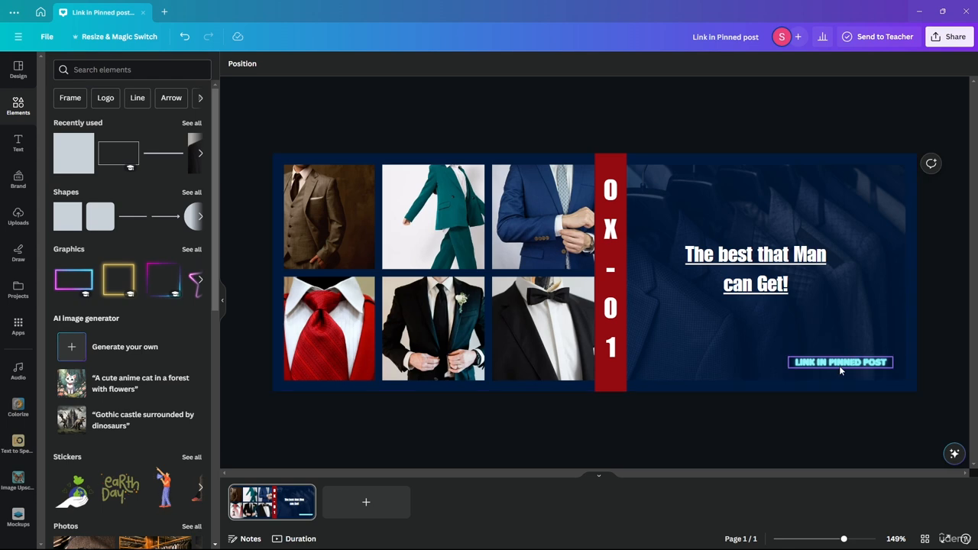
# Step: Move the neon "LINK IN PINNED POST" text beneath the tagline, aligned with its center
pyautogui.moveTo(839, 366); pyautogui.dragTo(755, 342)
pyautogui.click(799, 425)
pyautogui.scroll(-4, 794, 408)
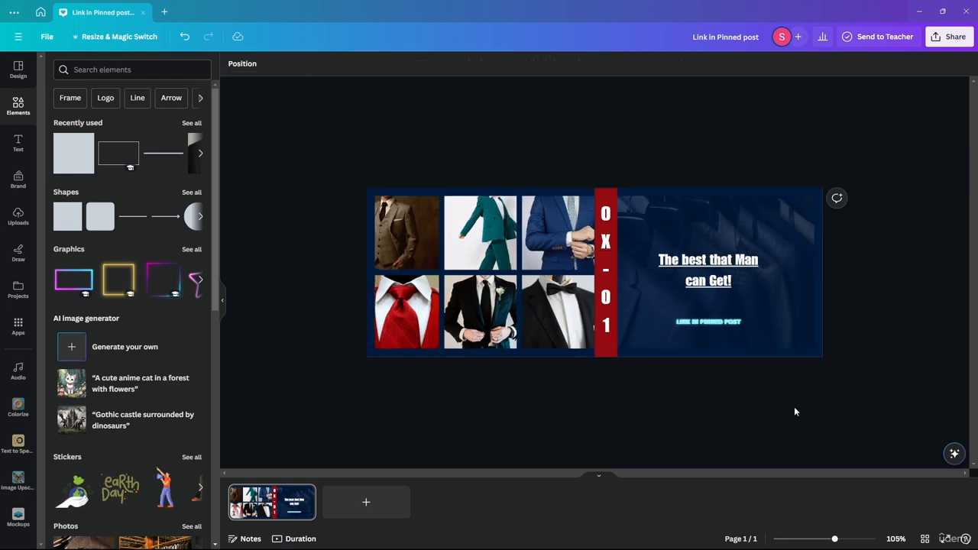
pyautogui.scroll(1, 760, 395)
# Step: Browse the fashion cover templates for layout ideas and compare them with the current cover
pyautogui.click(16, 70)
pyautogui.scroll(-5, 150, 382)
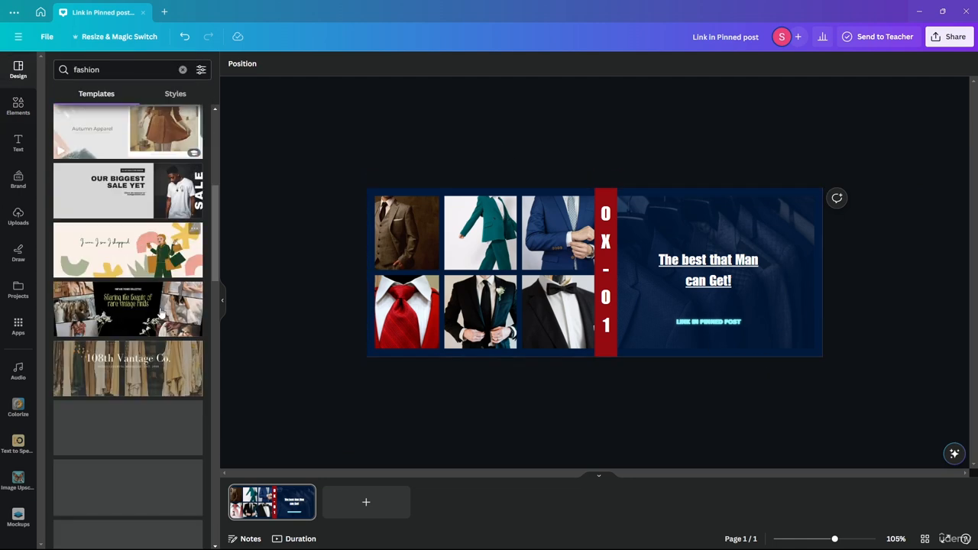
pyautogui.scroll(-3, 142, 411)
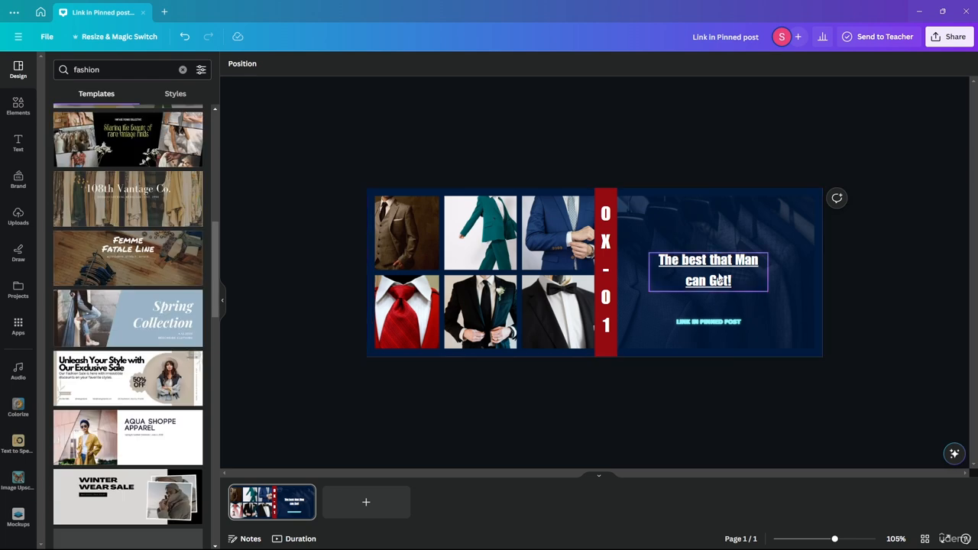
pyautogui.scroll(-4, 105, 298)
pyautogui.scroll(-3, 105, 298)
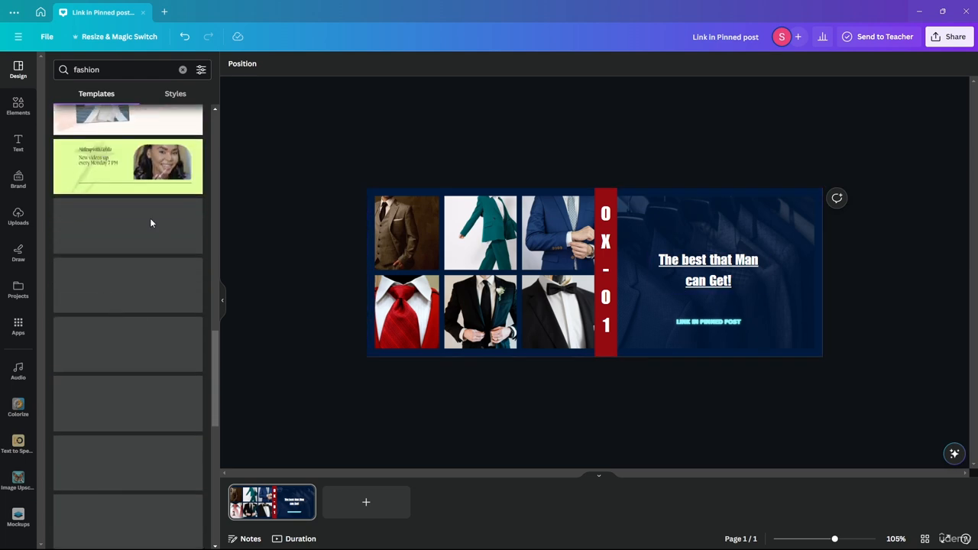
pyautogui.scroll(-5, 125, 288)
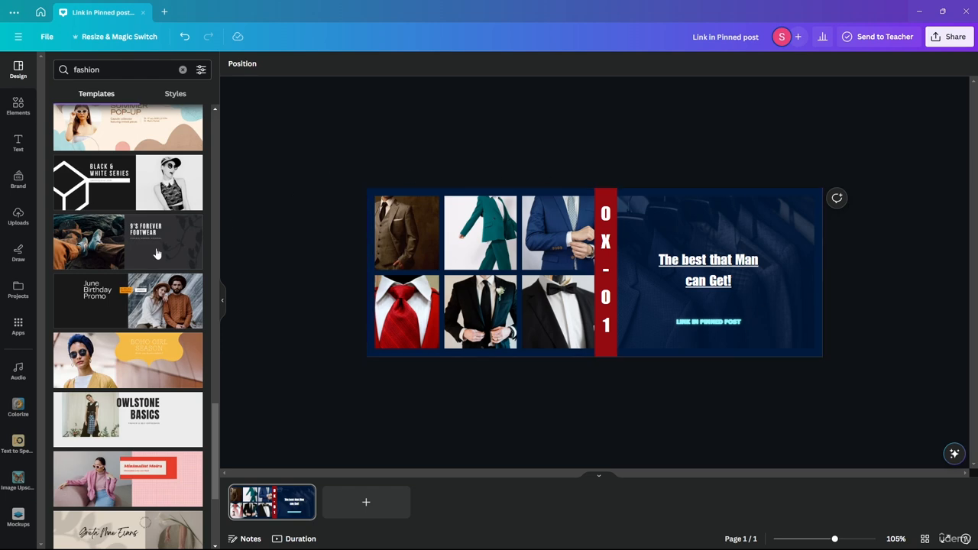
pyautogui.scroll(-3, 145, 264)
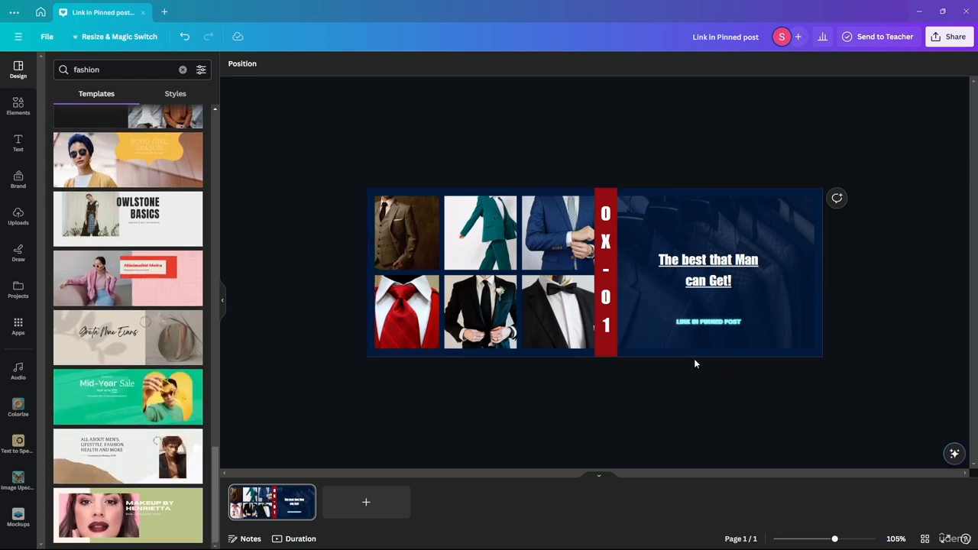
pyautogui.scroll(4, 717, 365)
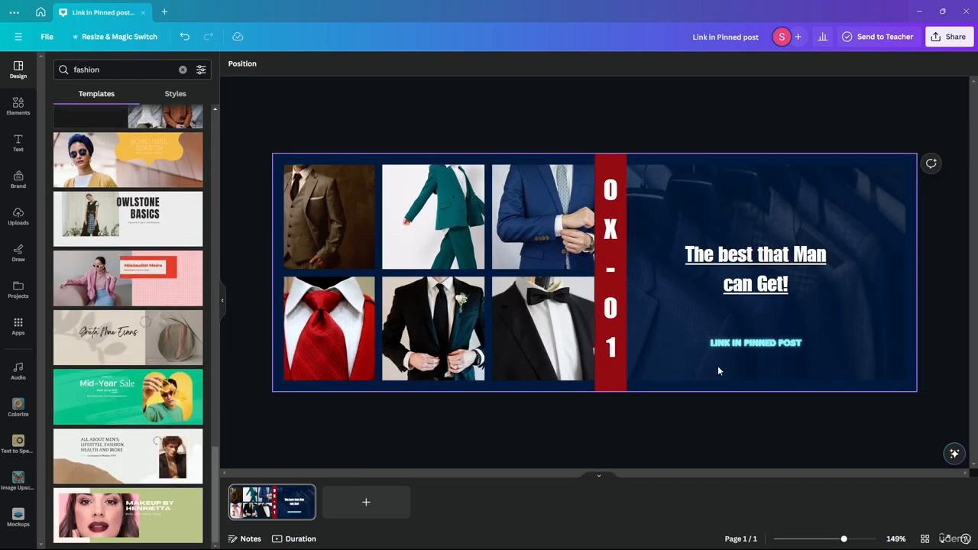